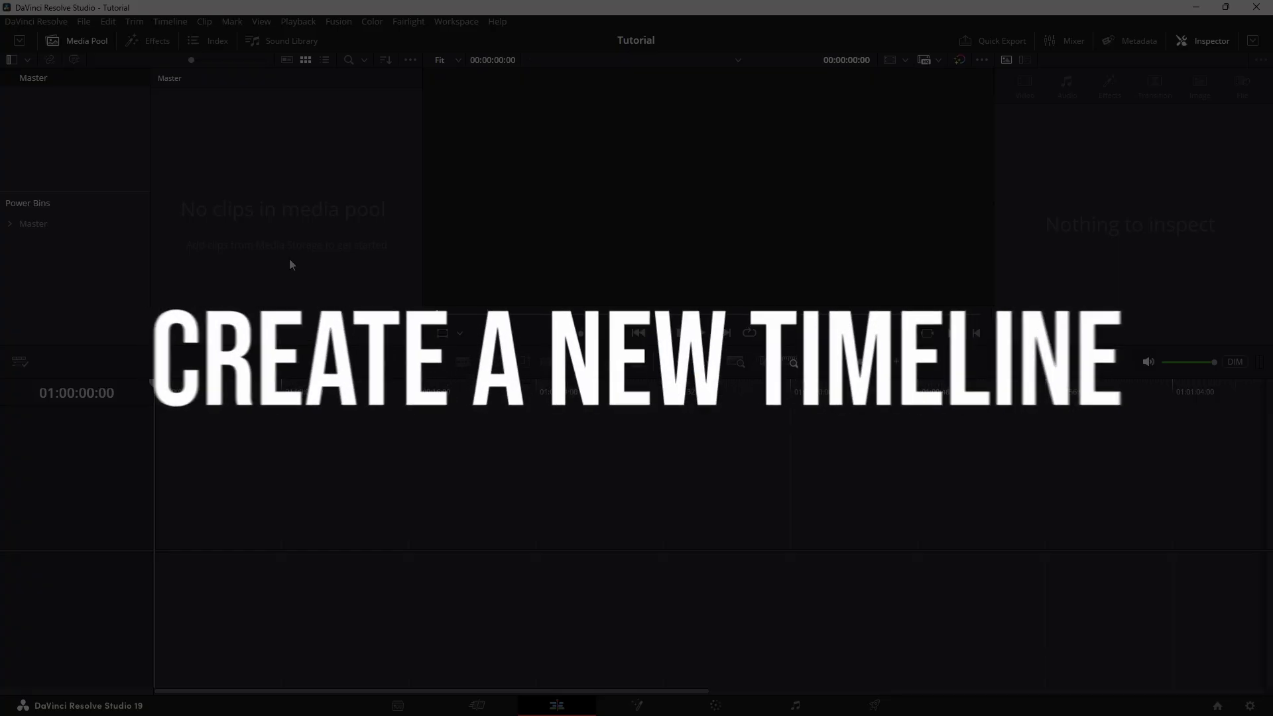
Create a new timeline named 'Text Effect' with custom settings at 1920 x 1080, 24 fps.
{"action": "right_click", "coordinate": [241, 181]}
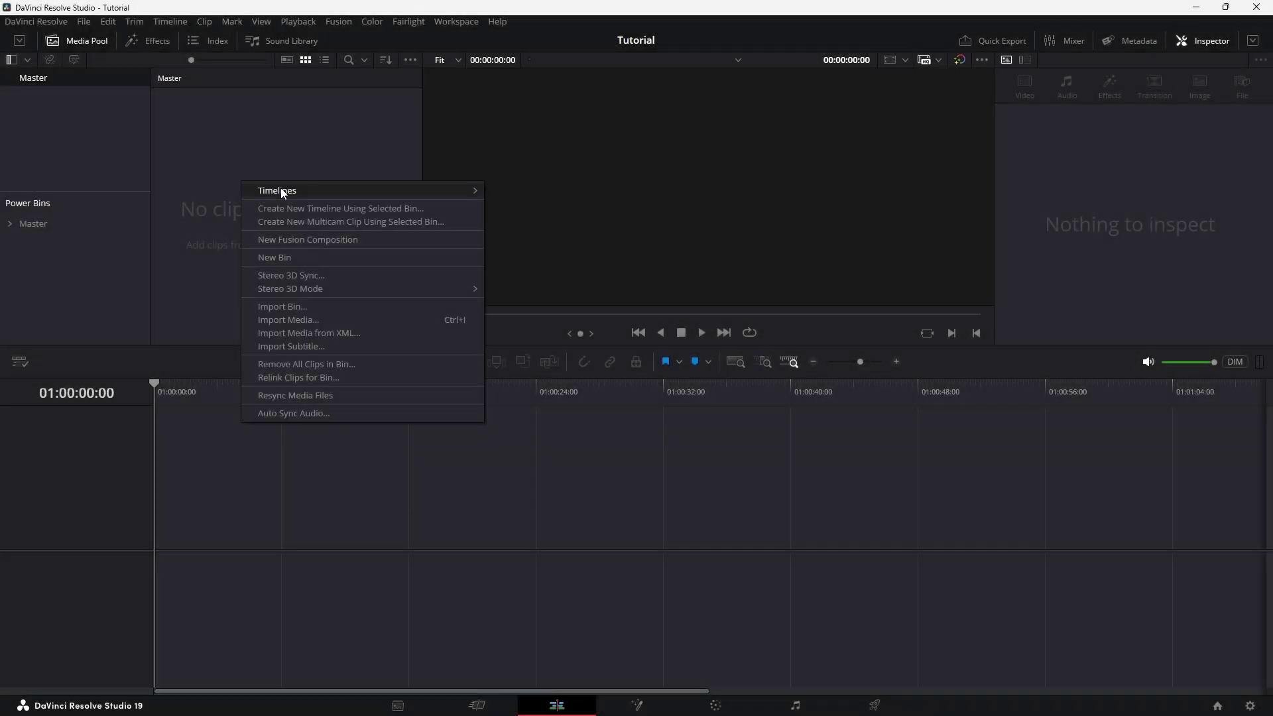
{"action": "mouse_move", "coordinate": [315, 189]}
{"action": "left_click", "coordinate": [540, 197]}
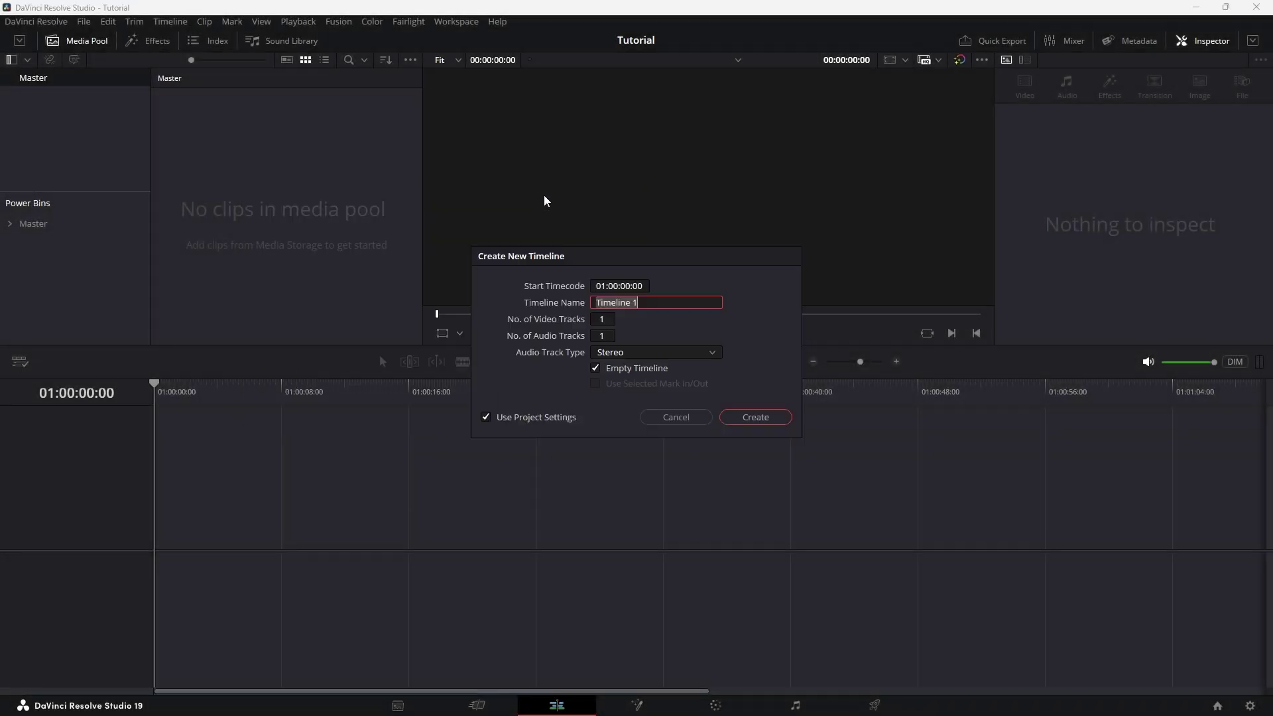
{"action": "type", "text": "Text Effect"}
{"action": "left_click", "coordinate": [486, 417]}
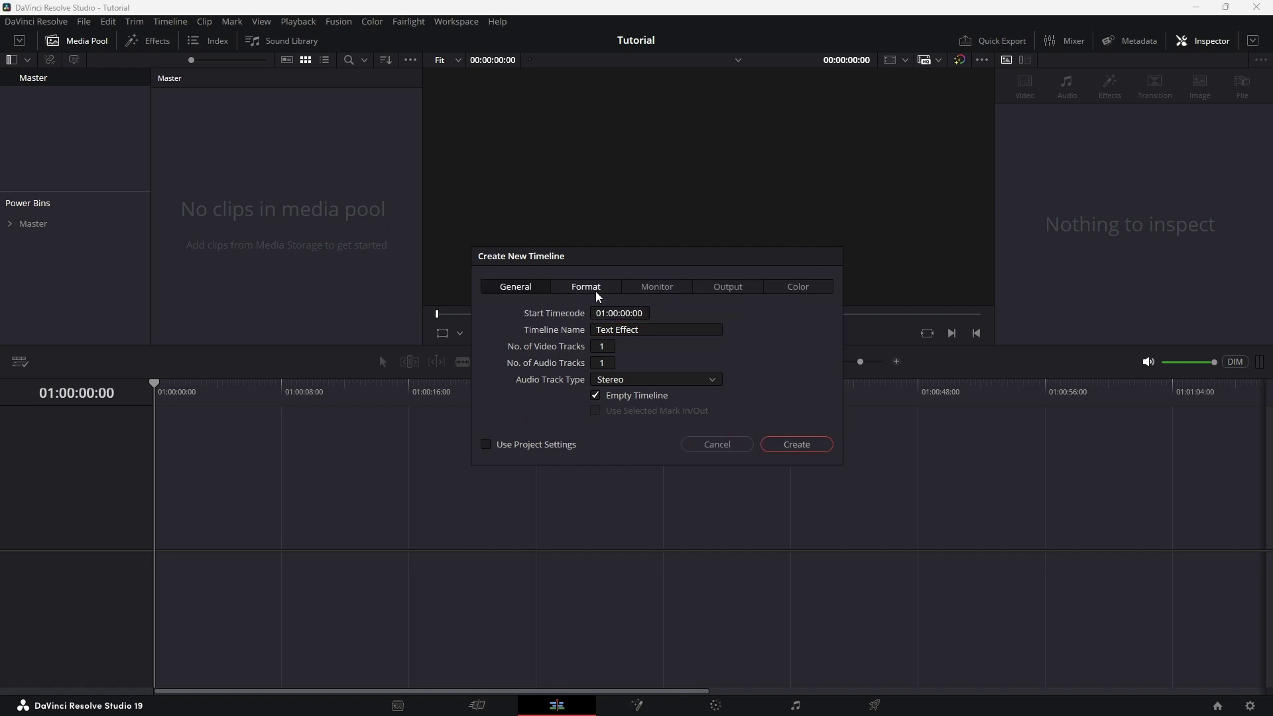
{"action": "left_click", "coordinate": [594, 293]}
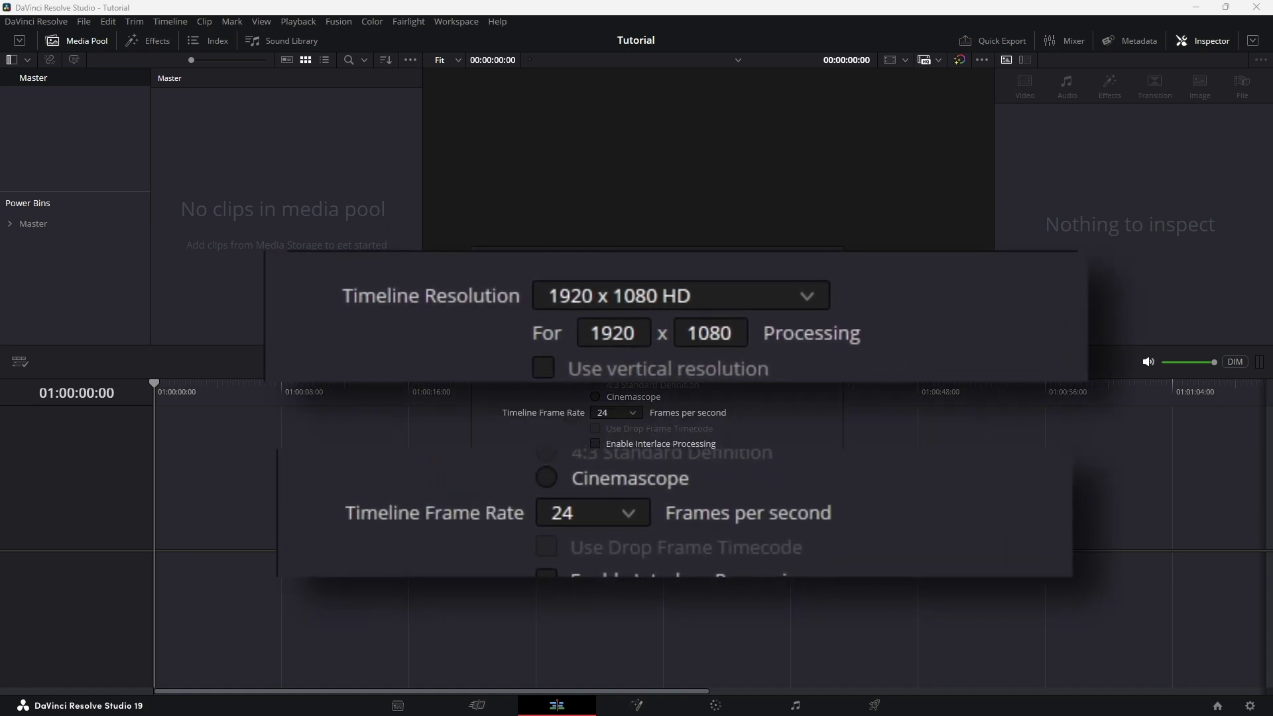
{"action": "left_click", "coordinate": [805, 499]}
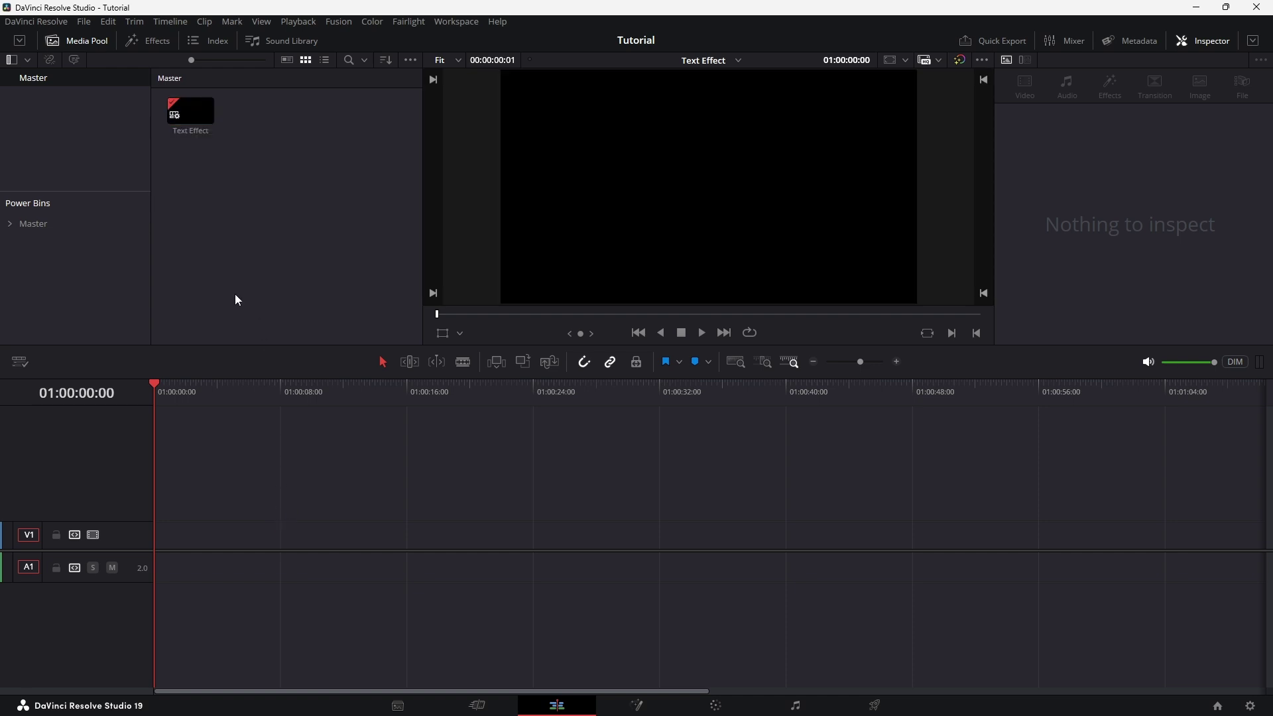
Place a Text+ title at the start of track V1 and select it.
{"action": "left_click", "coordinate": [145, 45]}
{"action": "left_click_drag", "start_coordinate": [295, 158], "coordinate": [203, 548]}
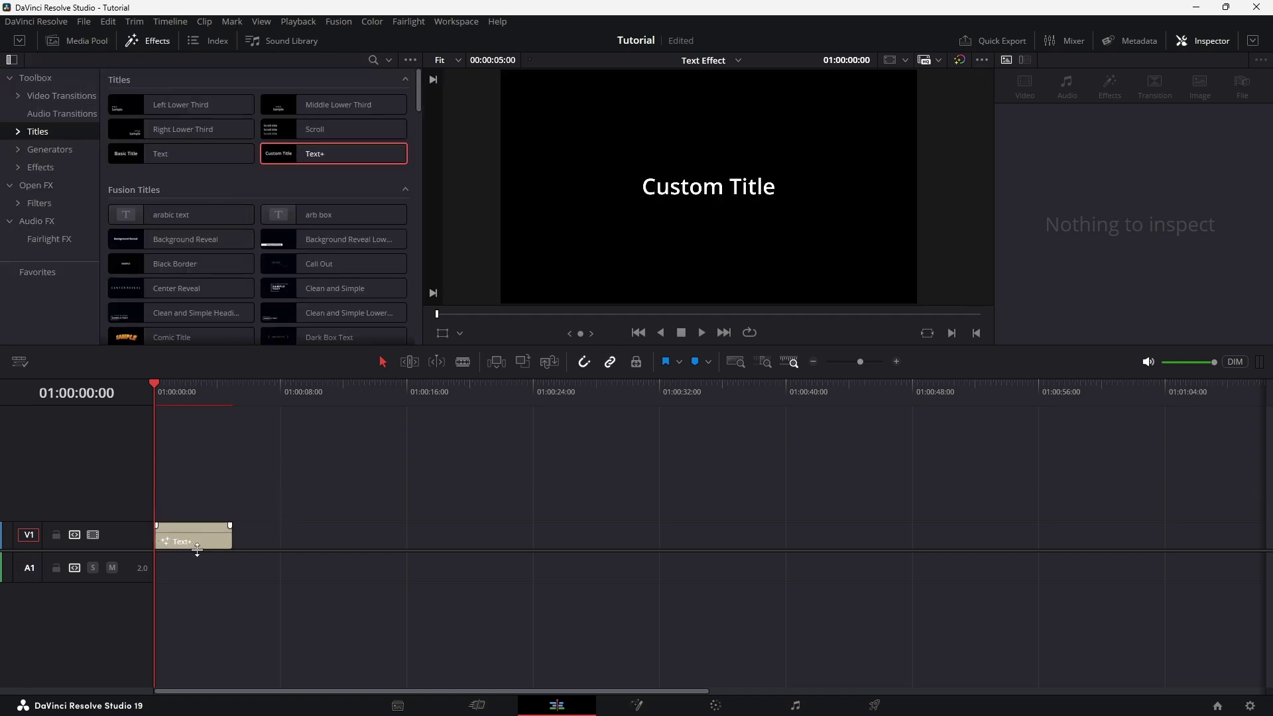
{"action": "left_click", "coordinate": [197, 548]}
Make the title read 'The Resolve Effect.' in Bebas Neue at size 0.1772, then open it in Fusion.
{"action": "left_click", "coordinate": [1047, 257]}
{"action": "key", "text": "ctrl+a"}
{"action": "type", "text": "The Resolve"}
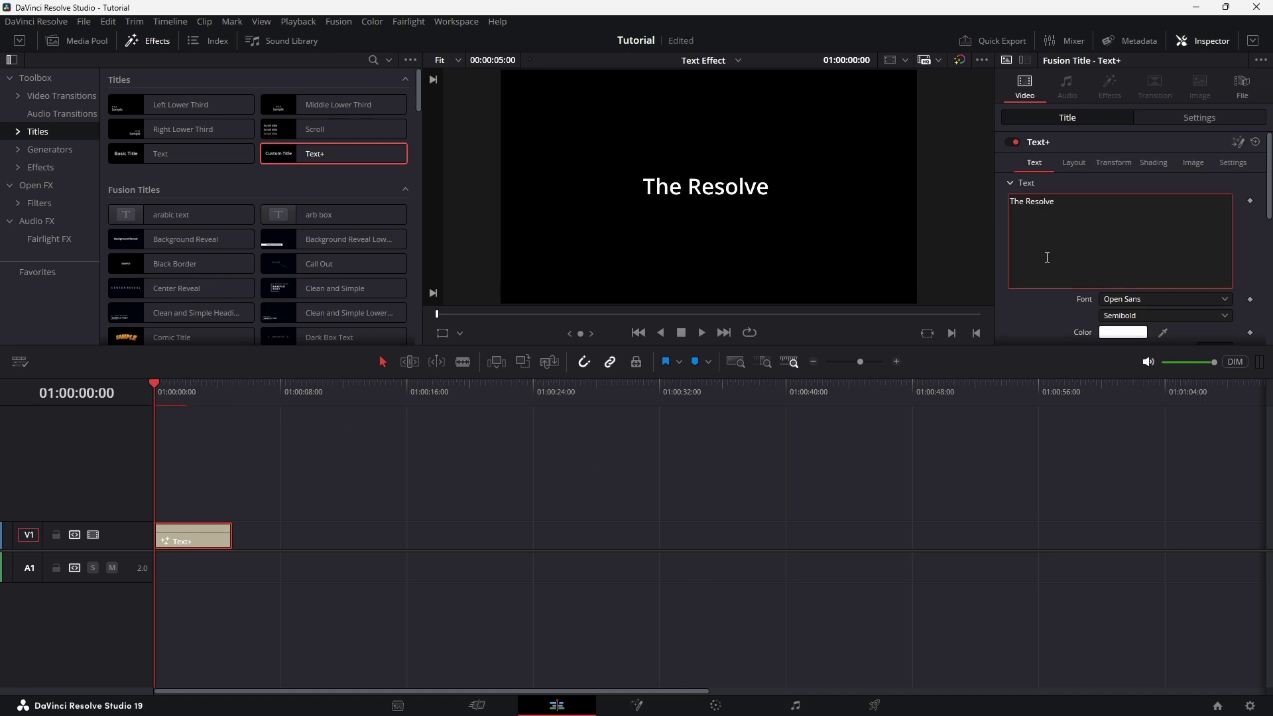
{"action": "type", "text": " Effect."}
{"action": "left_click", "coordinate": [1141, 298]}
{"action": "scroll", "coordinate": [1127, 368], "scroll_direction": "up", "scroll_amount": 10}
{"action": "left_click", "coordinate": [1128, 374]}
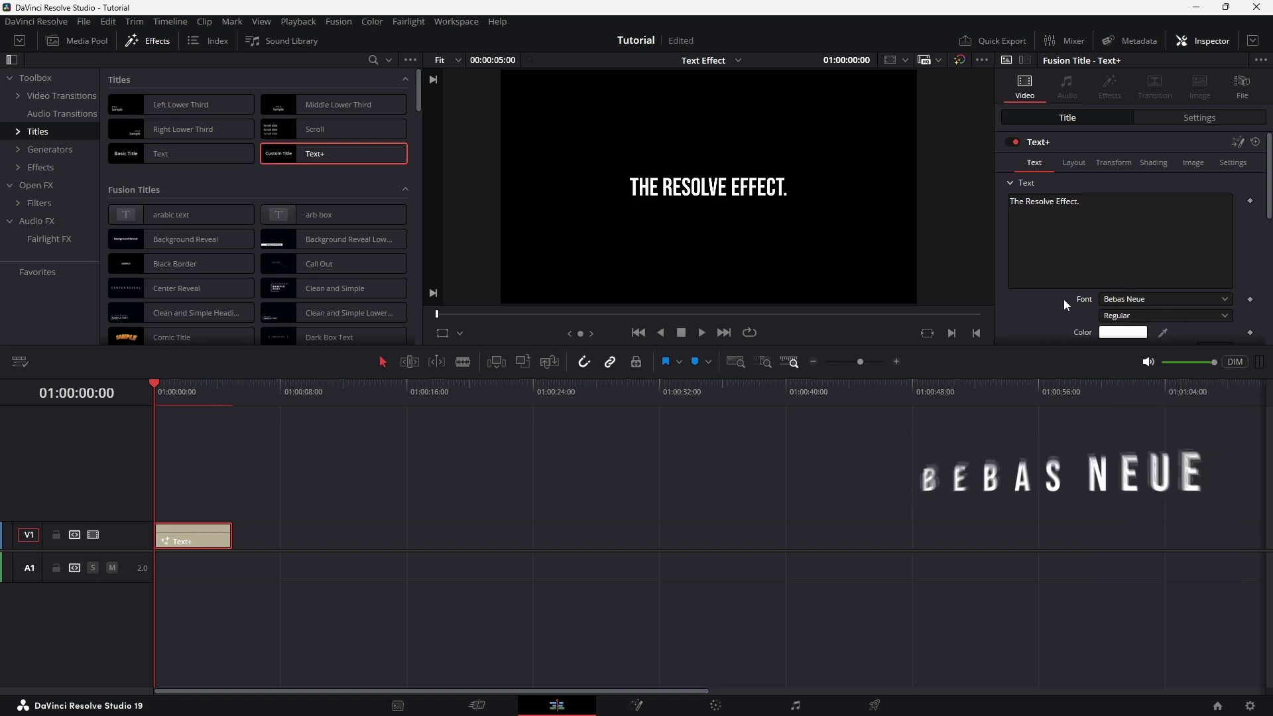
{"action": "scroll", "coordinate": [1061, 302], "scroll_direction": "down", "scroll_amount": 1}
{"action": "left_click_drag", "start_coordinate": [1123, 310], "coordinate": [1131, 310]}
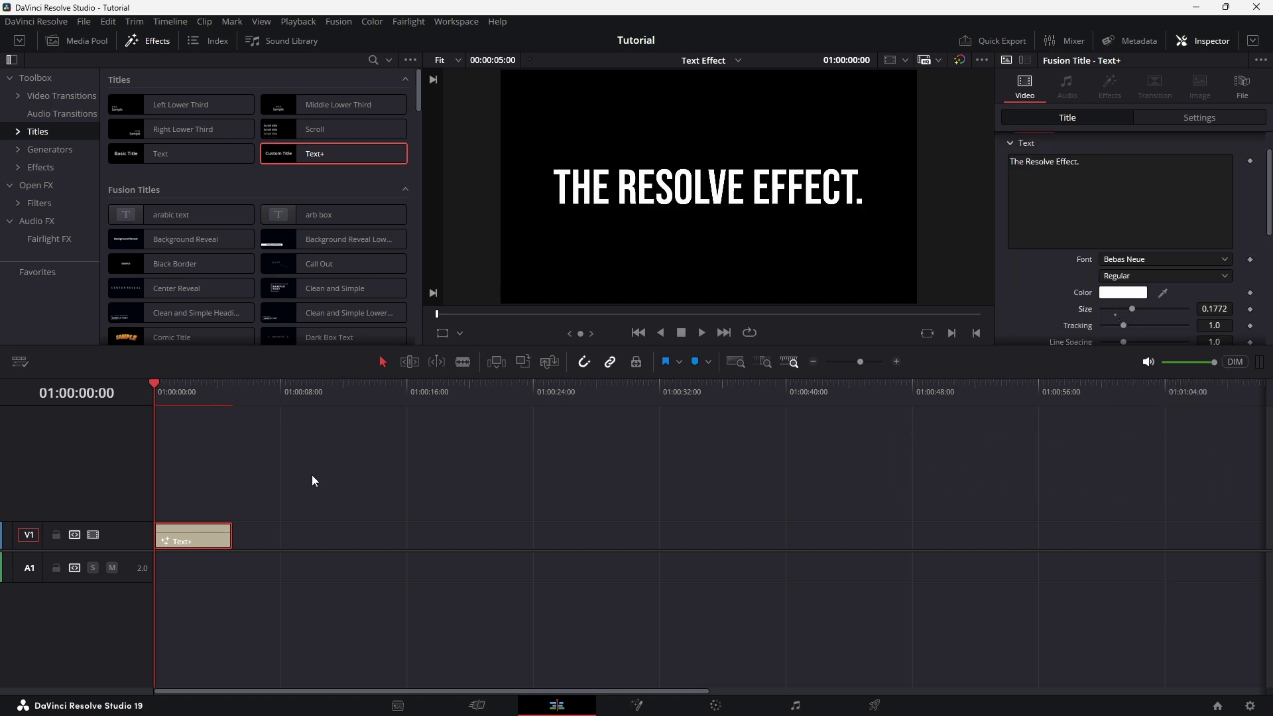
{"action": "left_click", "coordinate": [638, 706]}
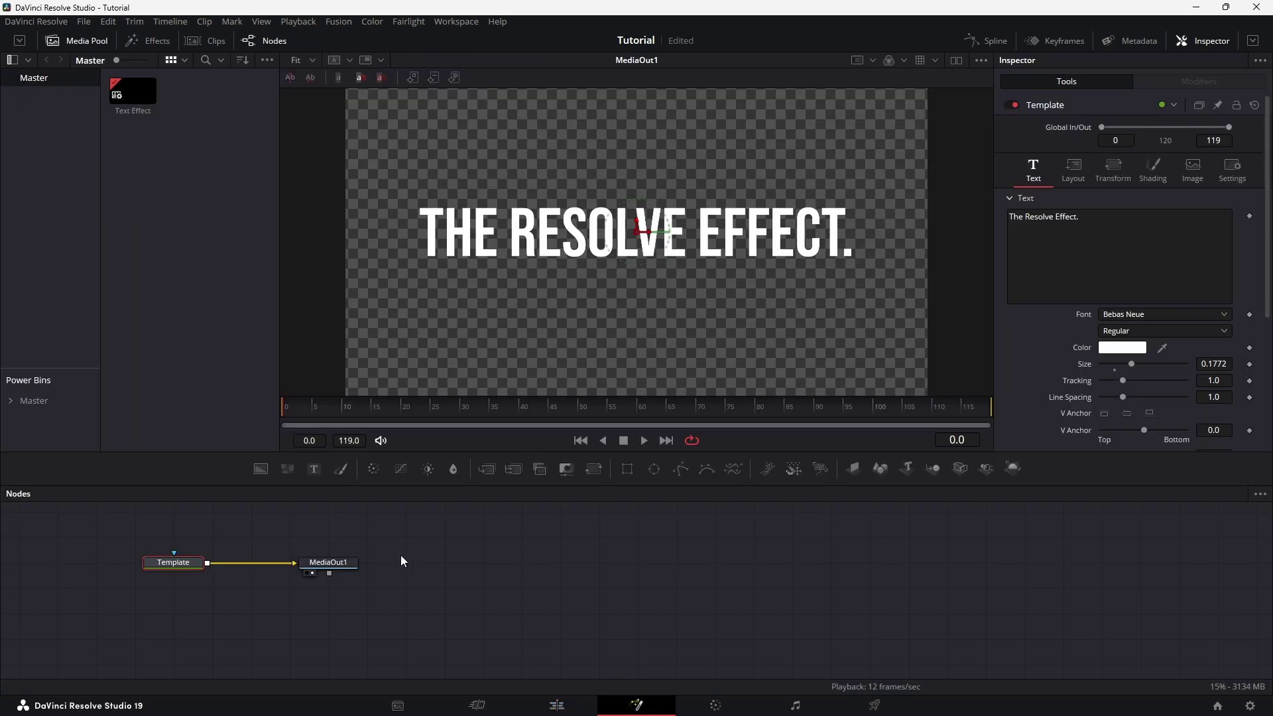
Attach a Follower to the text with Delay 2.0 and Left to Right character order.
{"action": "left_click_drag", "start_coordinate": [488, 586], "coordinate": [372, 583]}
{"action": "right_click", "coordinate": [1091, 286]}
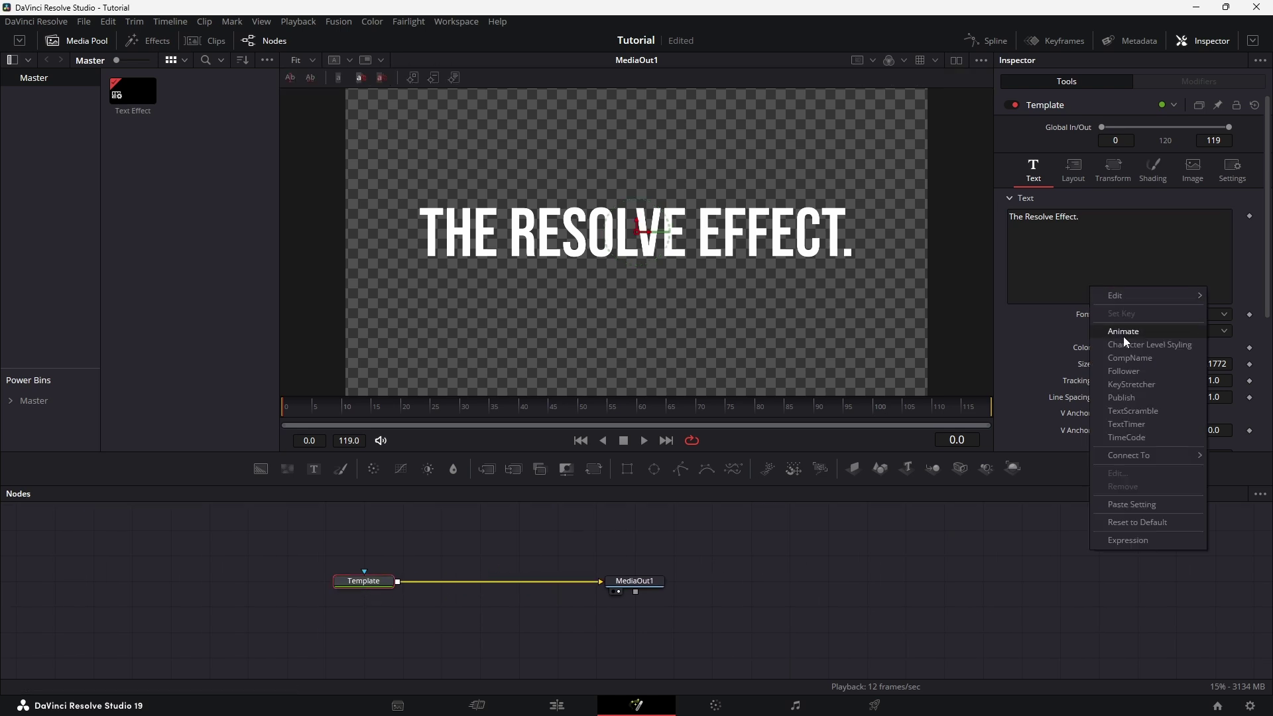
{"action": "left_click", "coordinate": [1114, 371]}
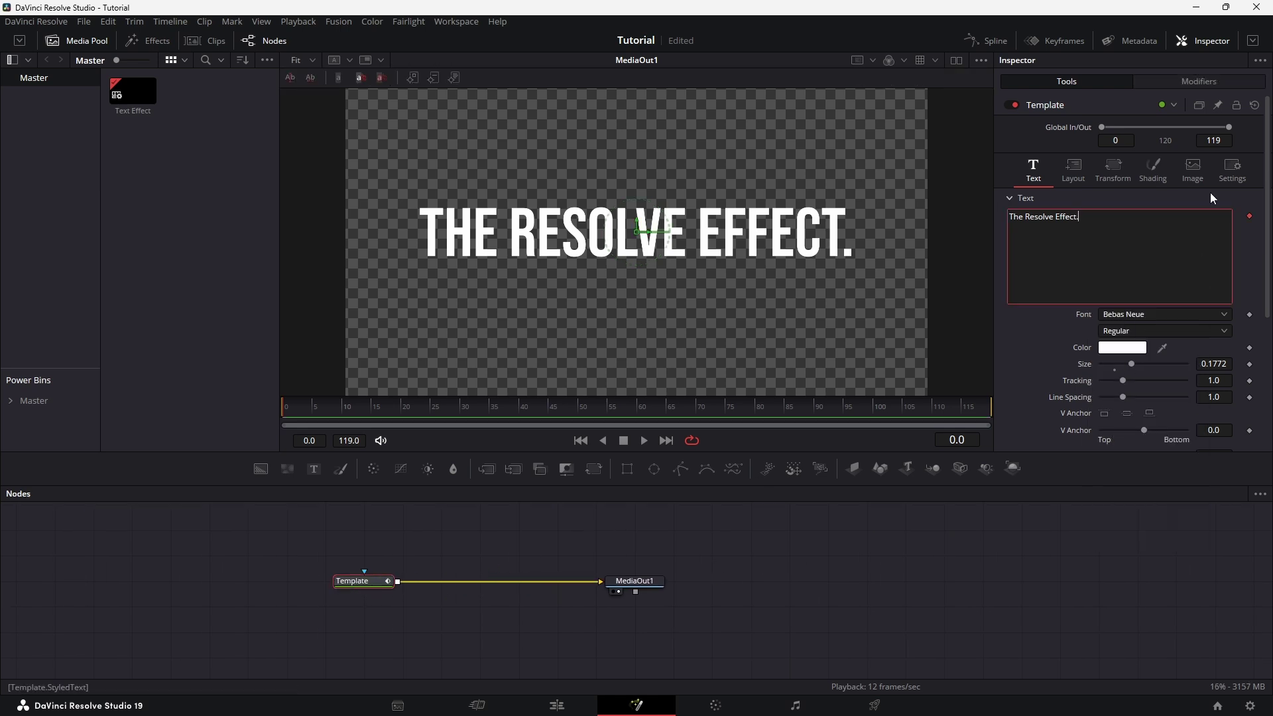
{"action": "left_click", "coordinate": [1172, 85]}
{"action": "left_click", "coordinate": [1216, 213]}
{"action": "type", "text": "2"}
{"action": "key", "text": "Return"}
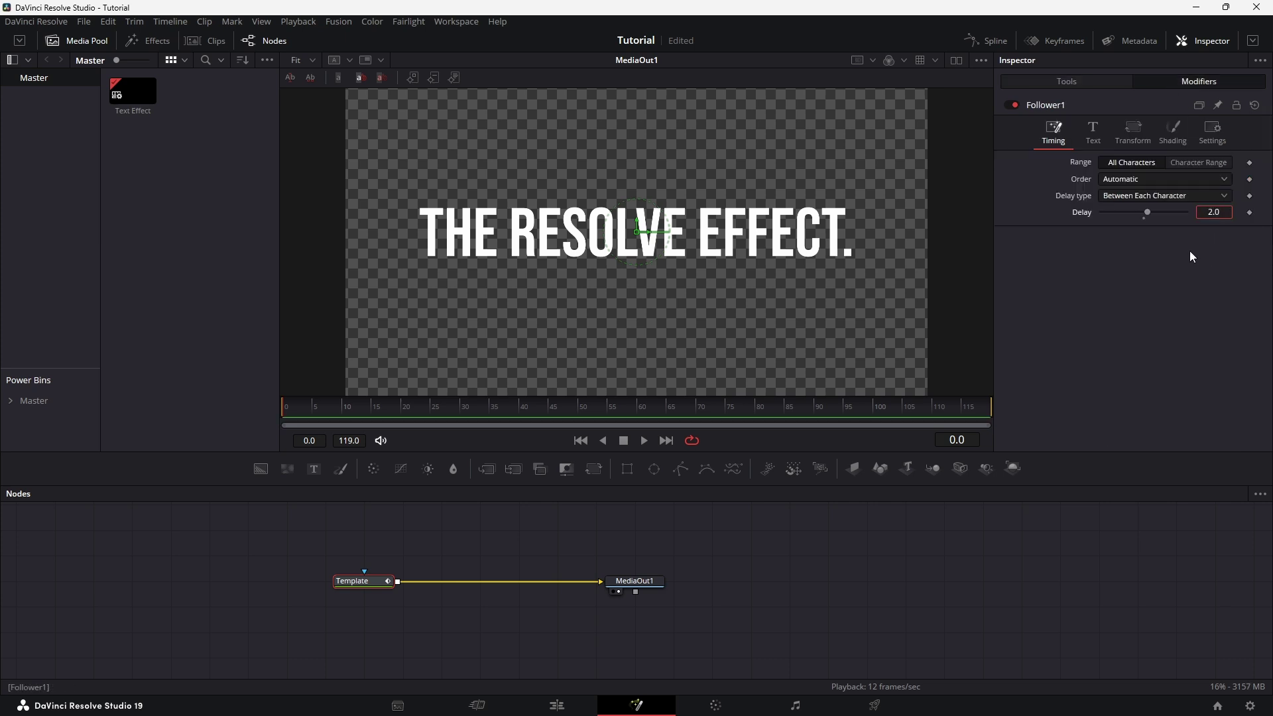
{"action": "left_click", "coordinate": [1191, 258]}
{"action": "left_click", "coordinate": [1136, 180]}
{"action": "left_click", "coordinate": [1136, 211]}
Keyframe the Follower's character Size at full size on frame 24 and 0 on frame 0.
{"action": "left_click", "coordinate": [1125, 143]}
{"action": "left_click", "coordinate": [971, 437]}
{"action": "type", "text": "24"}
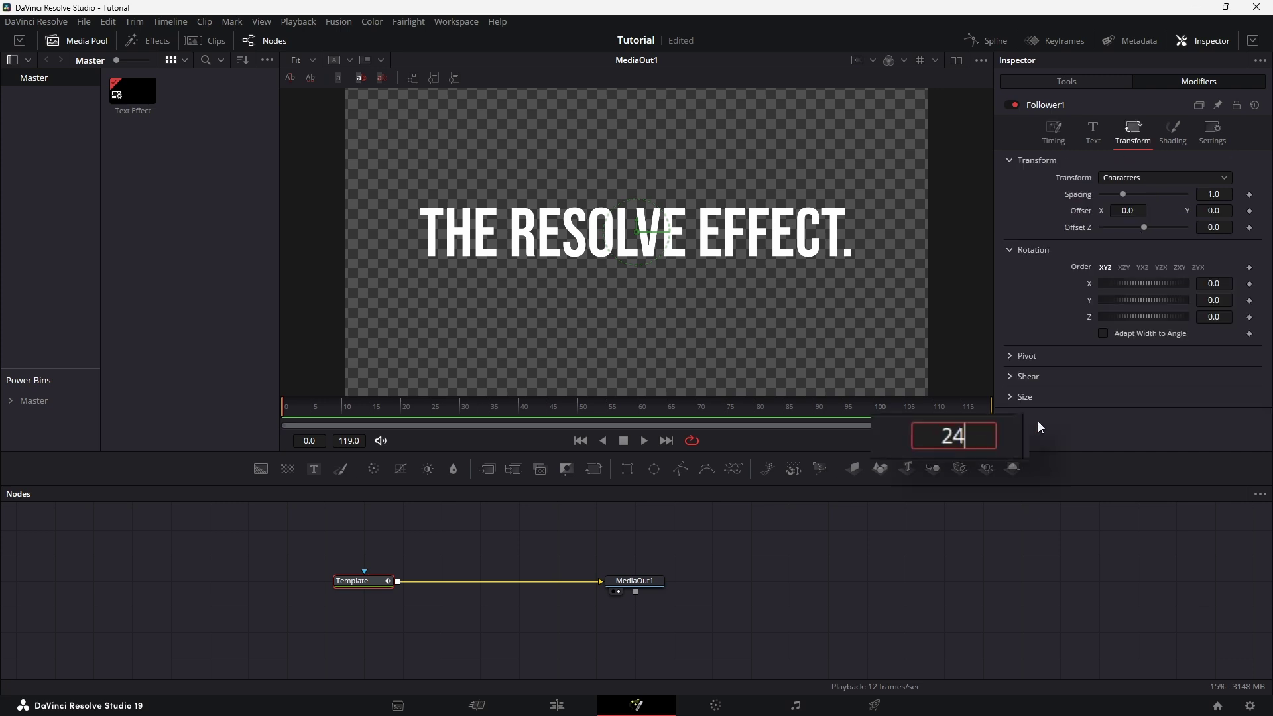
{"action": "key", "text": "Return"}
{"action": "left_click", "coordinate": [1024, 396]}
{"action": "left_click", "coordinate": [1249, 415]}
{"action": "left_click", "coordinate": [1250, 431]}
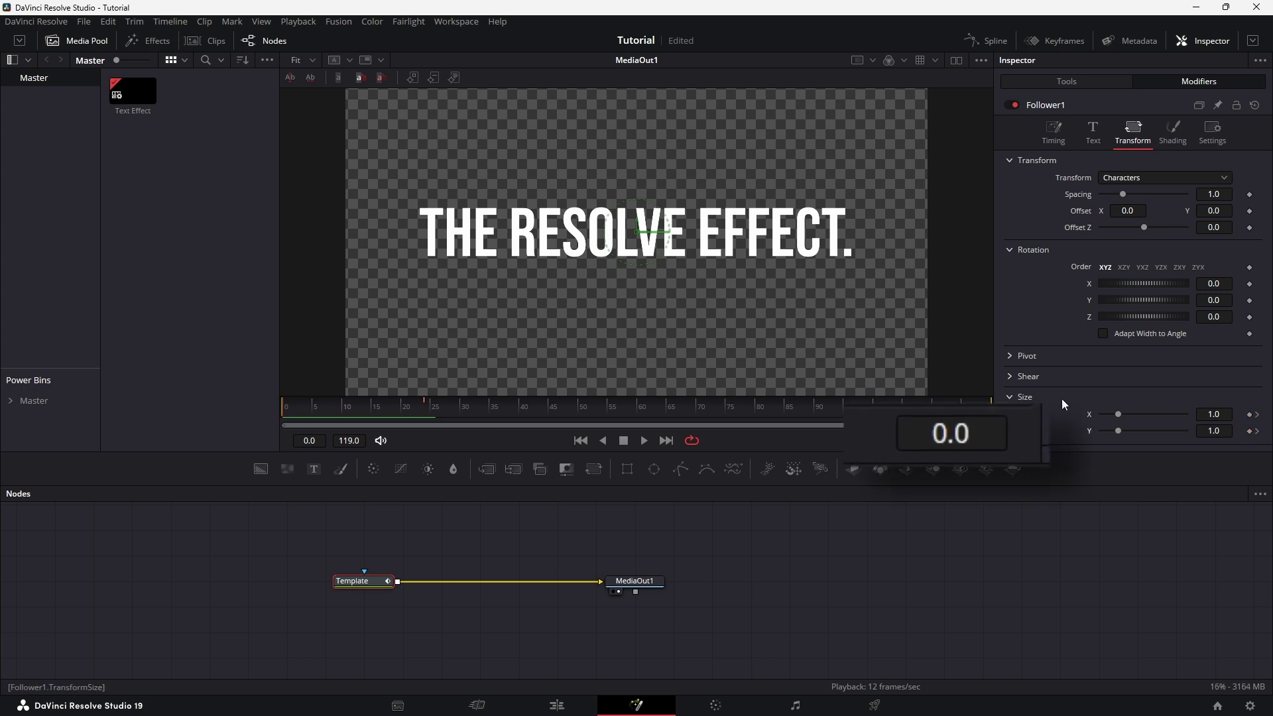
{"action": "mouse_move", "coordinate": [1113, 414]}
{"action": "left_mouse_down"}
{"action": "mouse_move", "coordinate": [1101, 414]}
{"action": "mouse_move", "coordinate": [1100, 431]}
{"action": "left_mouse_up"}
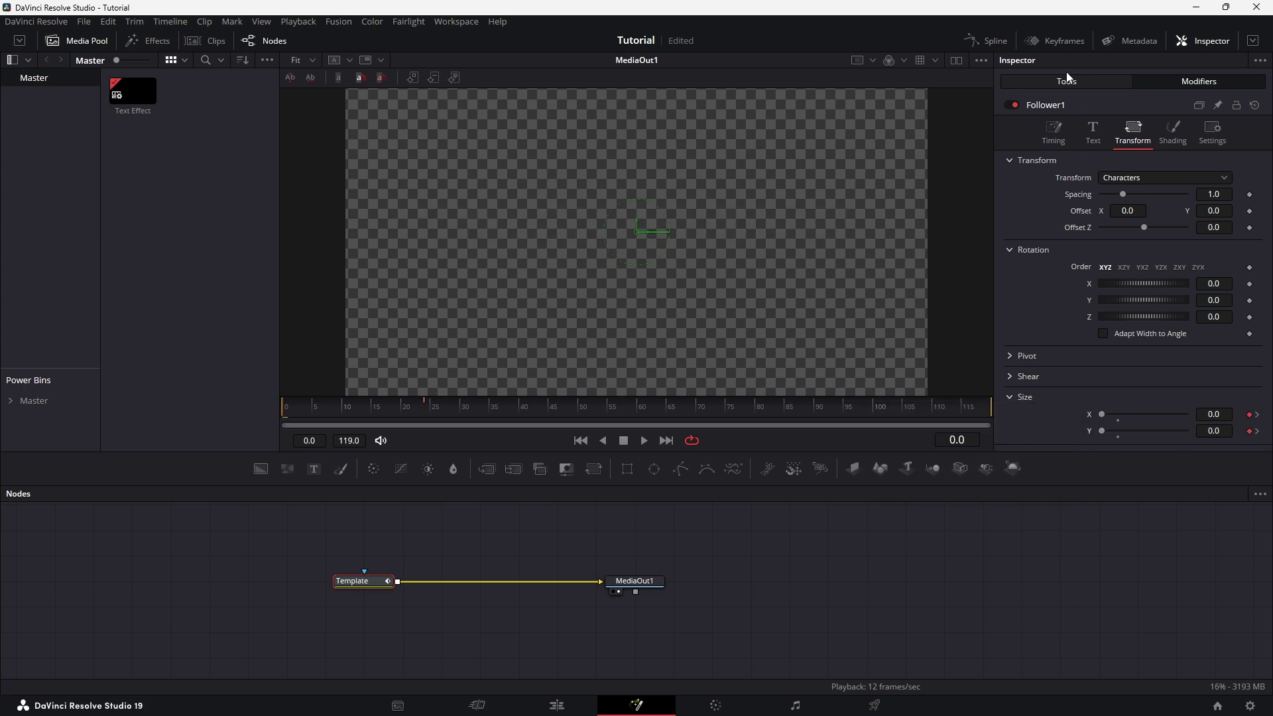
Ease all character Size keyframes with linked ease in/out of 60.5, then preview.
{"action": "left_click", "coordinate": [984, 41]}
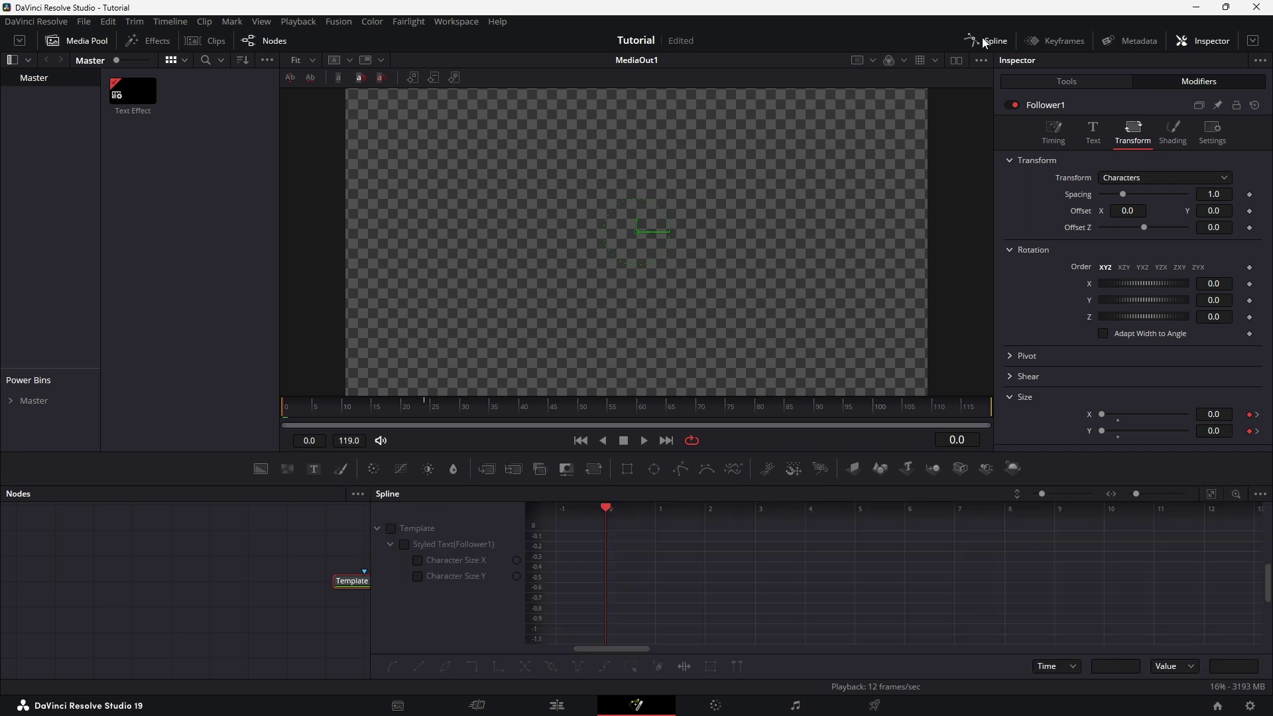
{"action": "left_click", "coordinate": [390, 529]}
{"action": "left_click", "coordinate": [1210, 496]}
{"action": "key", "text": "ctrl+a"}
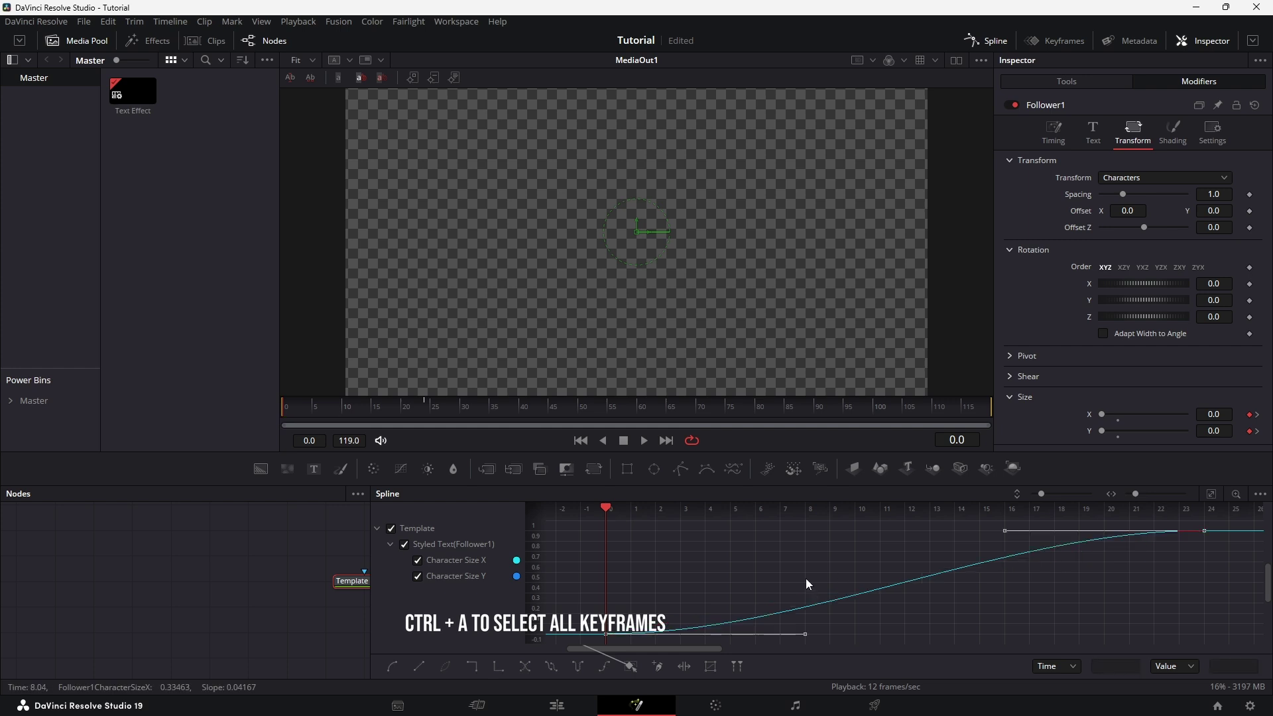
{"action": "key", "text": "t"}
{"action": "left_click", "coordinate": [1162, 512]}
{"action": "left_click_drag", "start_coordinate": [1121, 511], "coordinate": [1141, 509]}
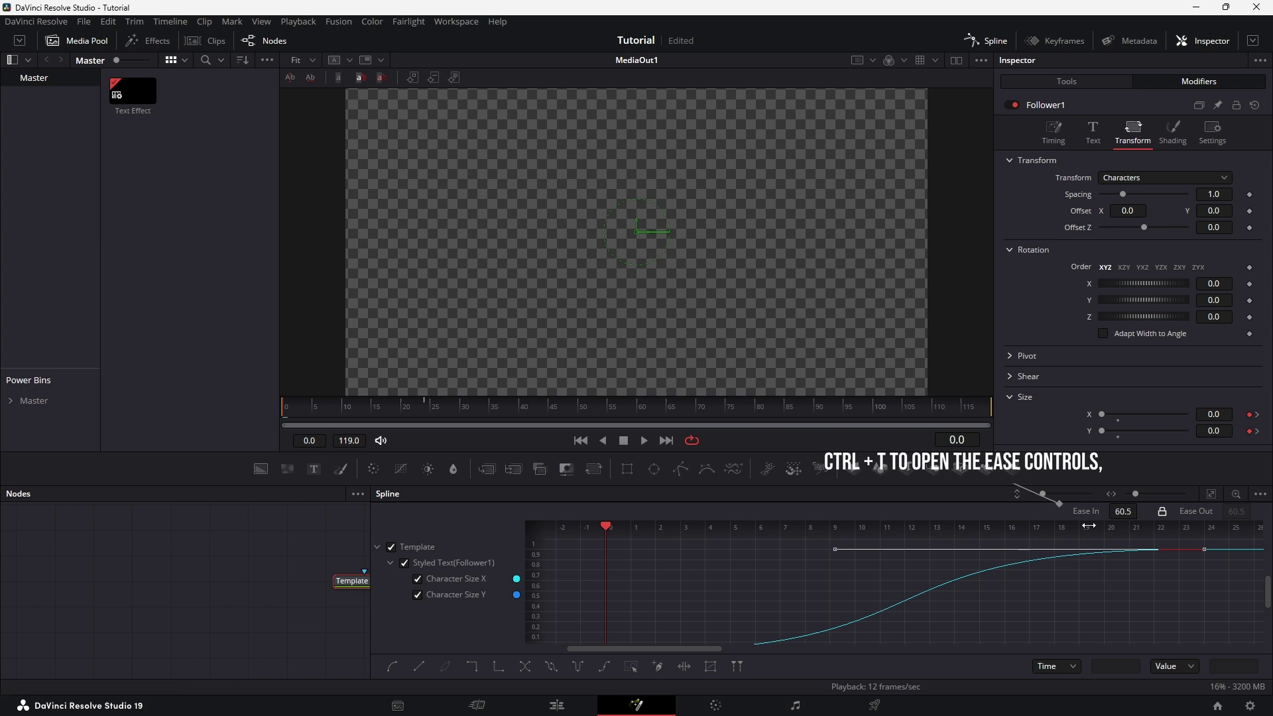
{"action": "left_click", "coordinate": [984, 41]}
{"action": "key", "text": "space"}
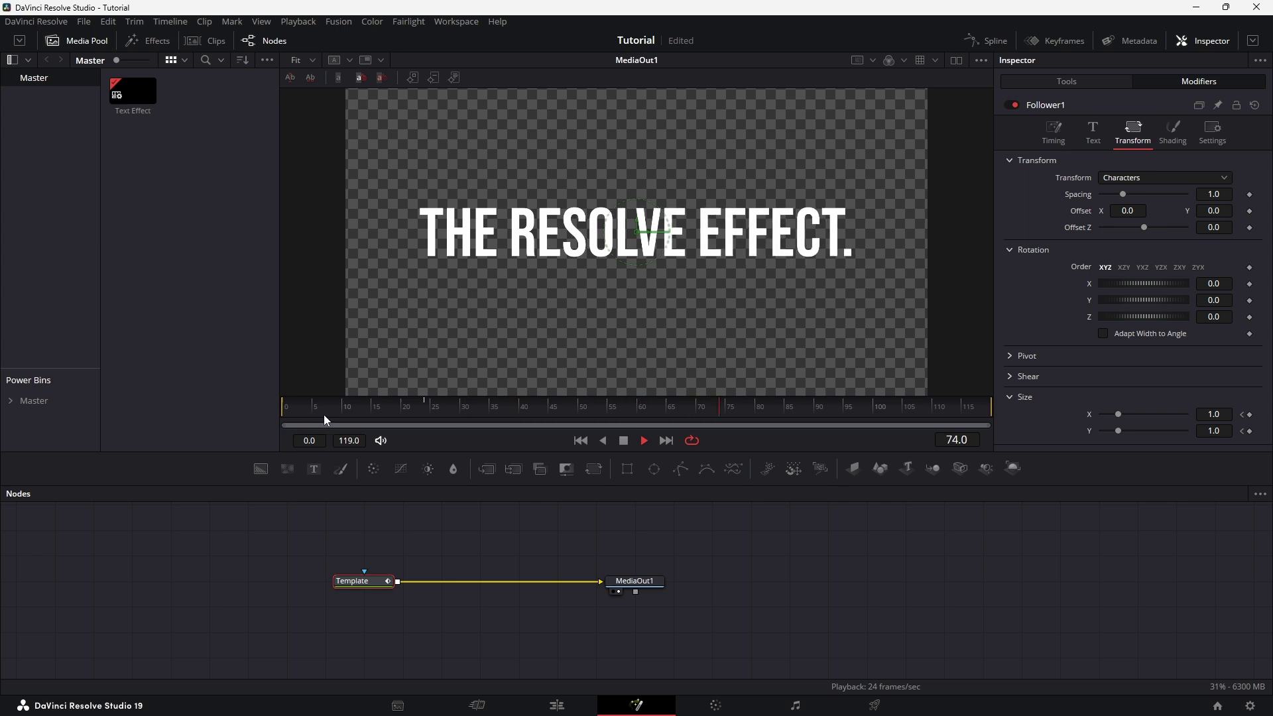
Lower the Follower Delay to 1.0 and replay the animation from the start.
{"action": "left_click", "coordinate": [1053, 133]}
{"action": "left_click", "coordinate": [1213, 212]}
{"action": "key", "text": "BackSpace"}
{"action": "type", "text": "1"}
{"action": "key", "text": "Return"}
{"action": "left_click", "coordinate": [292, 404]}
{"action": "key", "text": "space"}
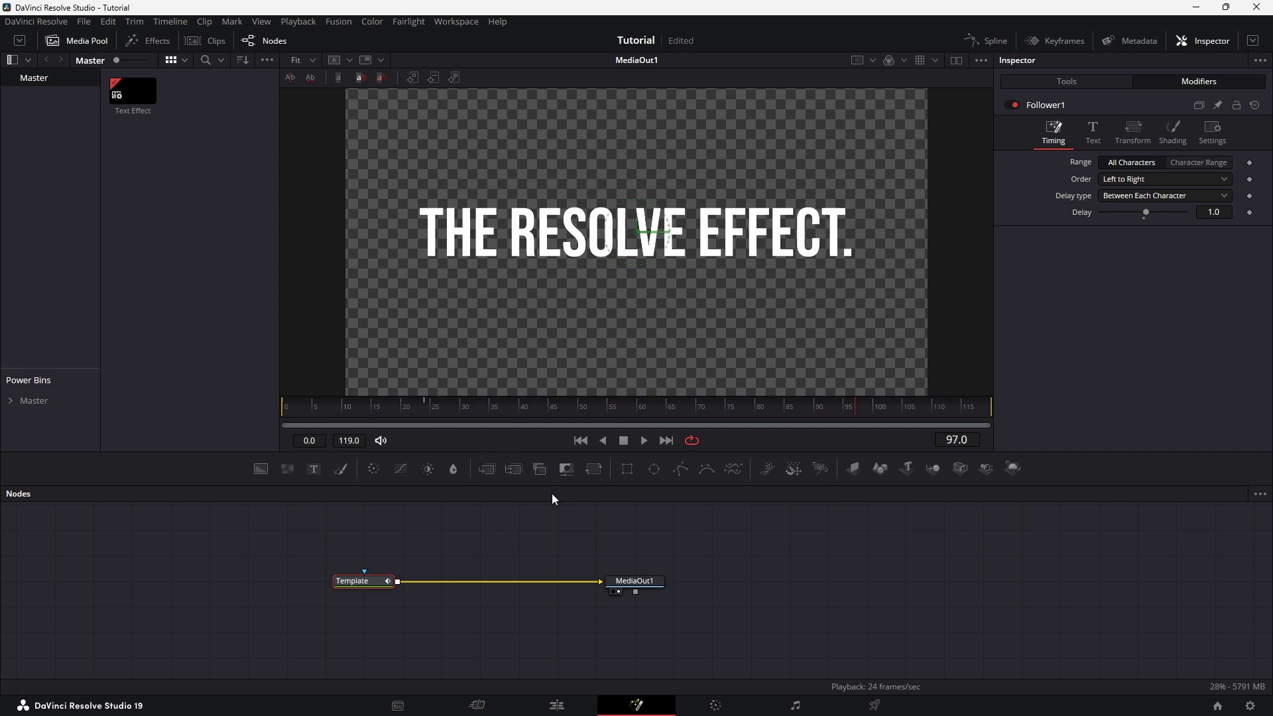
Insert Transform1 before MediaOut1 and keyframe its size 0.8, then 1.25 at frame 24, then 1.0.
{"action": "left_click_drag", "start_coordinate": [594, 469], "coordinate": [534, 510]}
{"action": "left_click_drag", "start_coordinate": [476, 586], "coordinate": [476, 582]}
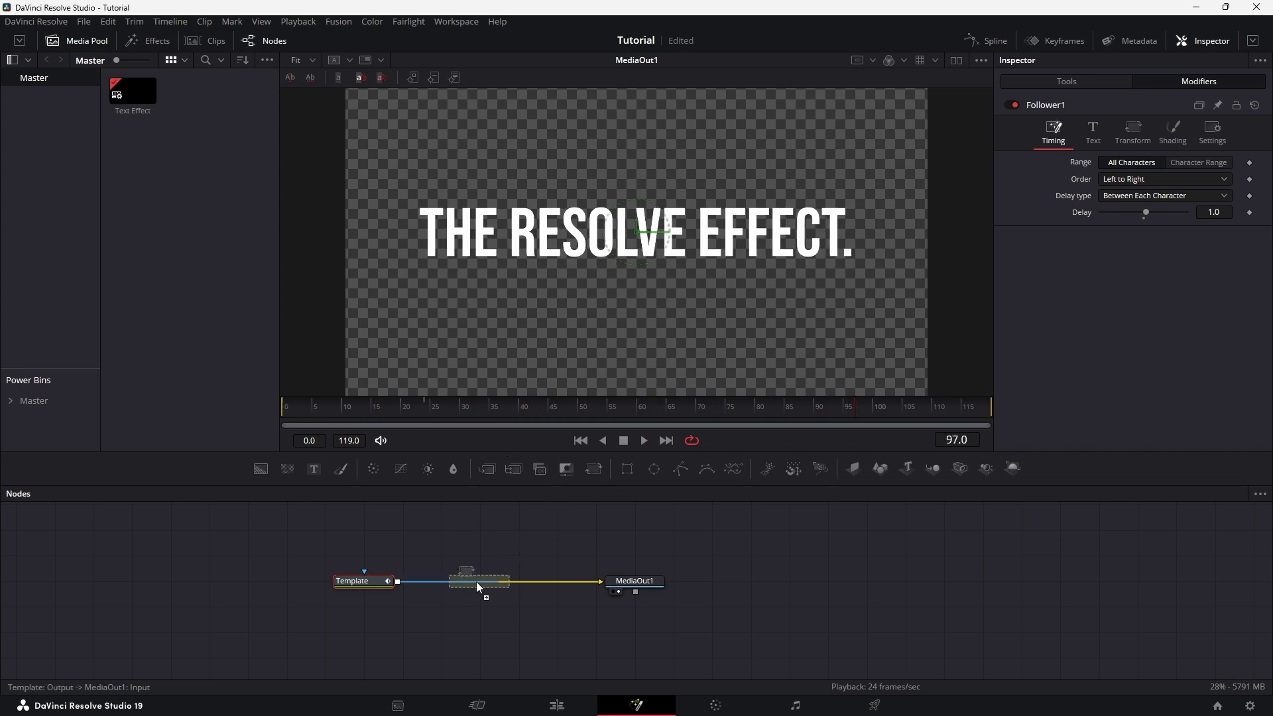
{"action": "left_click_drag", "start_coordinate": [296, 407], "coordinate": [289, 407]}
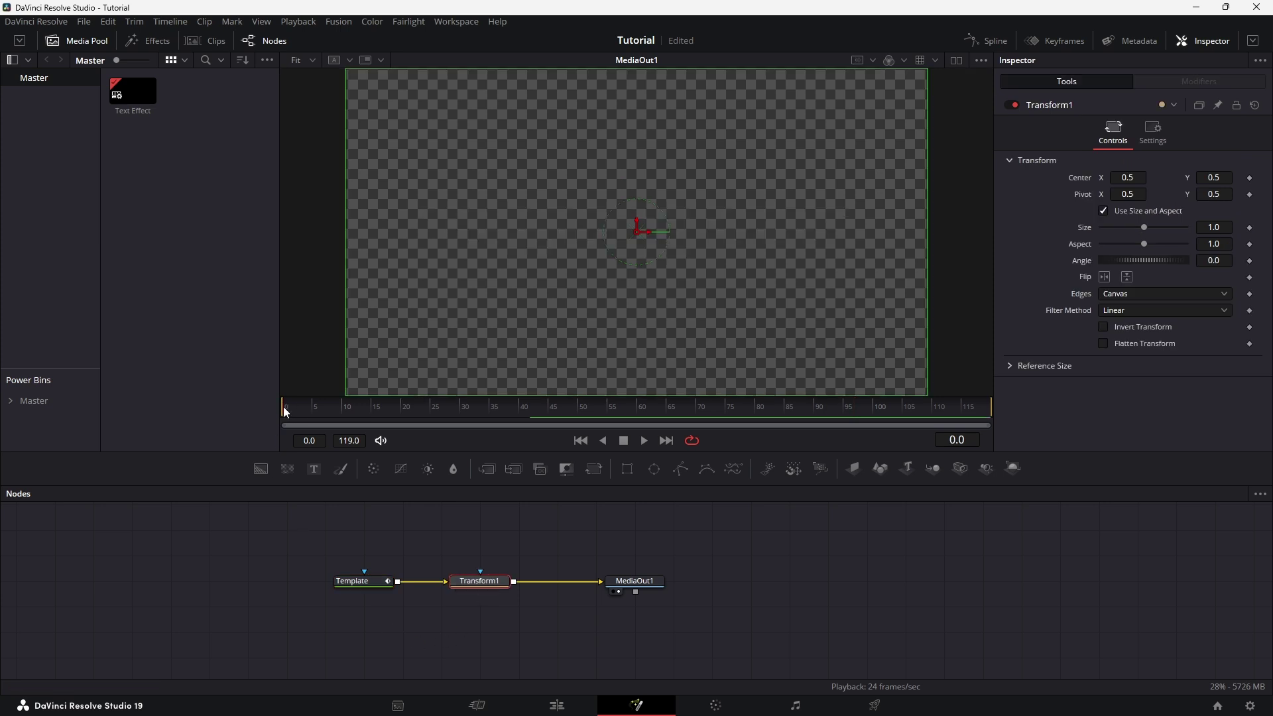
{"action": "left_click_drag", "start_coordinate": [1154, 226], "coordinate": [1136, 228]}
{"action": "left_click", "coordinate": [1250, 227]}
{"action": "left_click", "coordinate": [427, 407]}
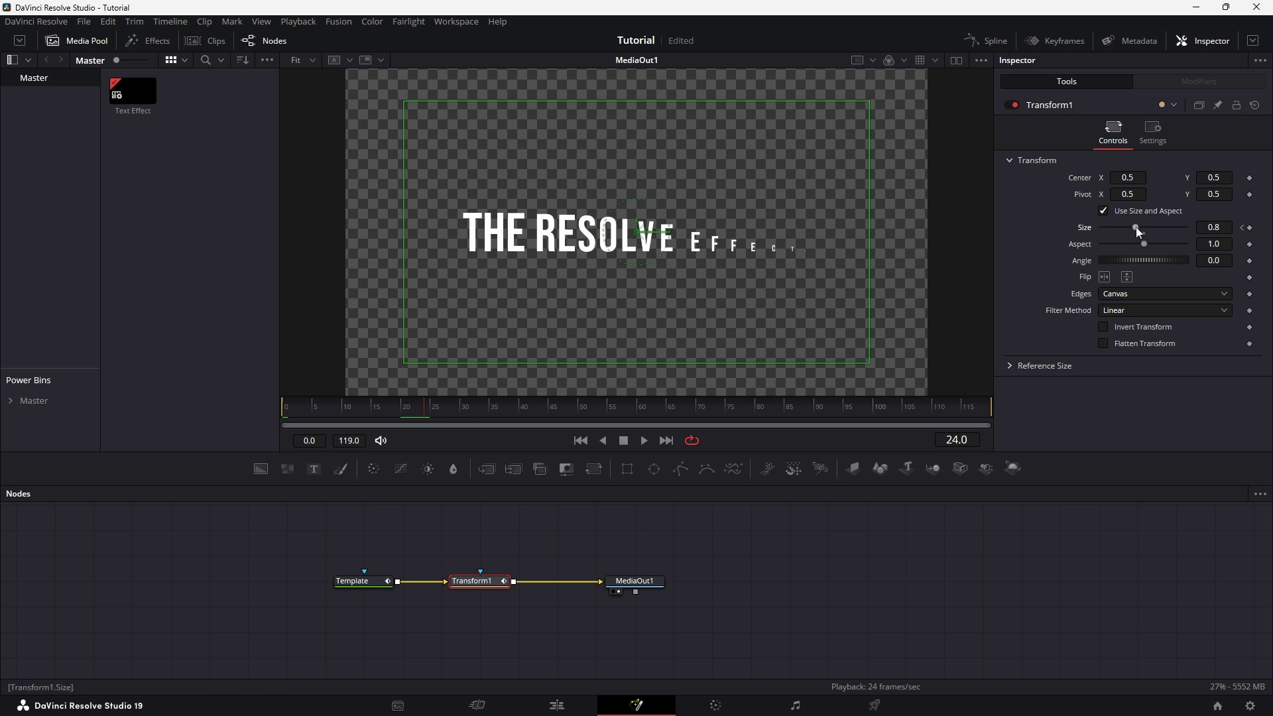
{"action": "left_click_drag", "start_coordinate": [1135, 226], "coordinate": [1147, 226]}
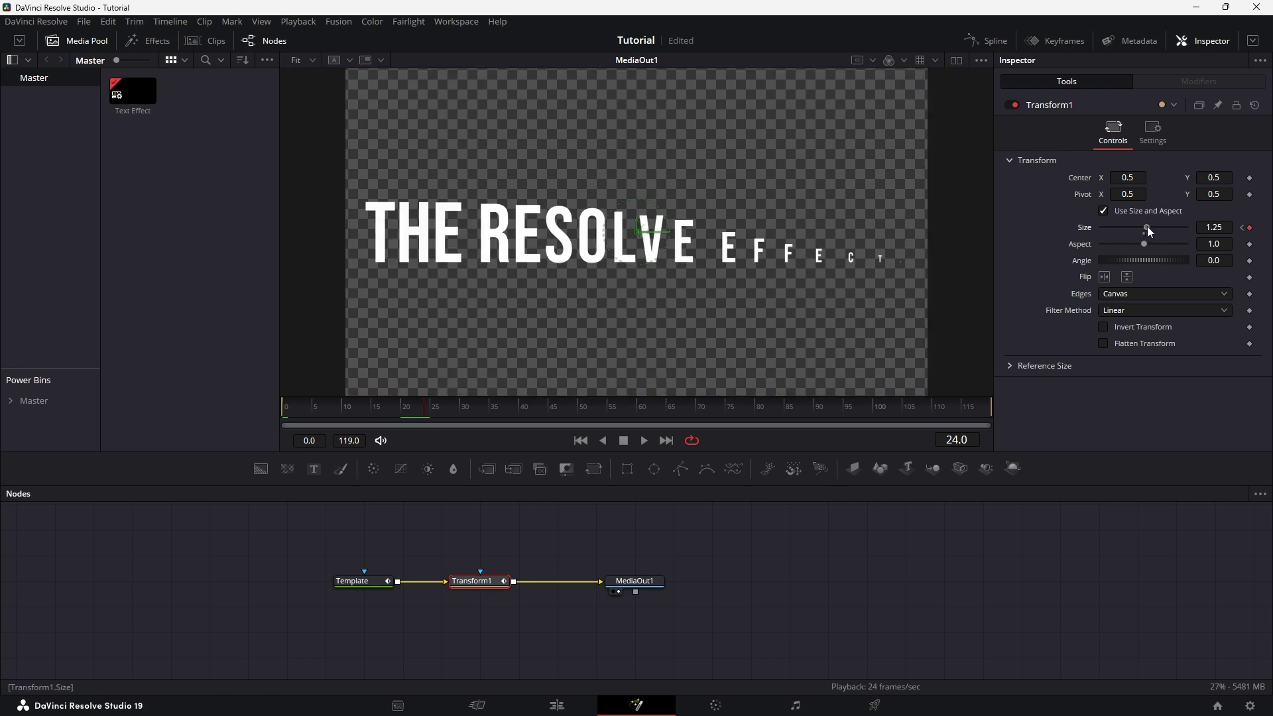
{"action": "left_click", "coordinate": [590, 406]}
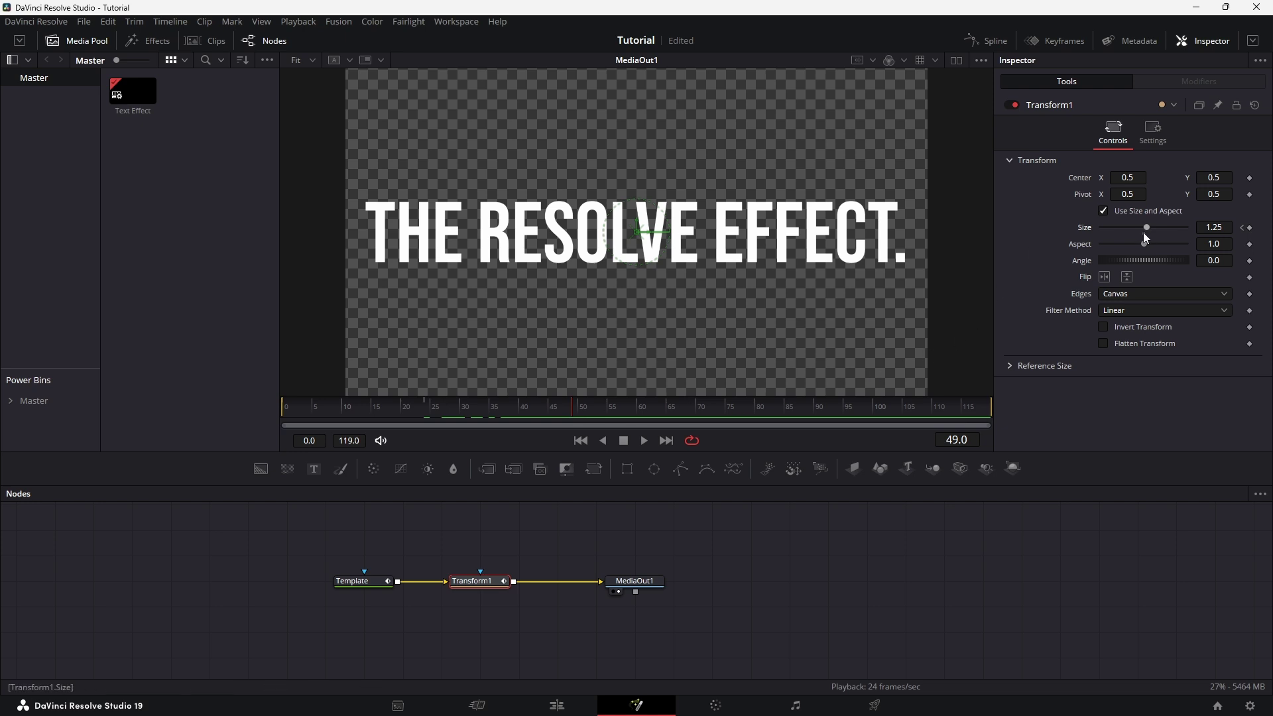
{"action": "left_click_drag", "start_coordinate": [1144, 233], "coordinate": [1141, 240]}
Smooth the Transform Size keyframes with ease in and out of 53.5, and preview playback.
{"action": "left_click", "coordinate": [980, 41]}
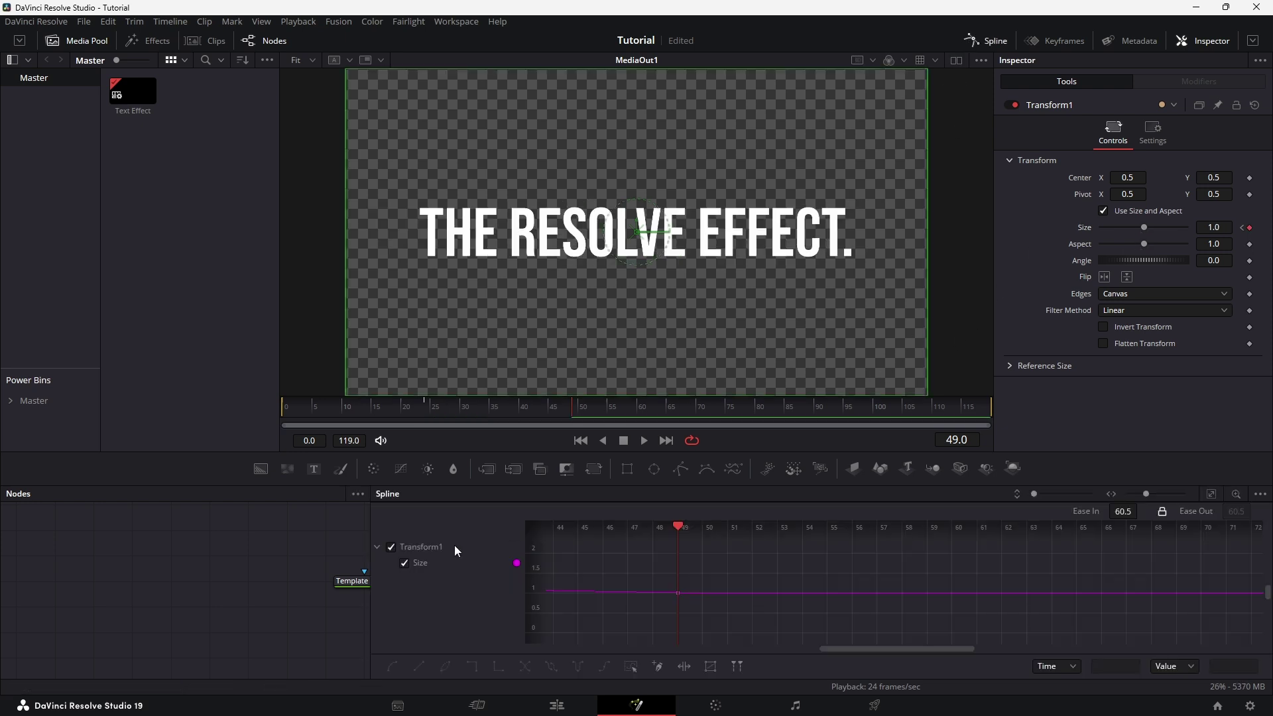
{"action": "left_click", "coordinate": [1210, 493]}
{"action": "key", "text": "ctrl+a"}
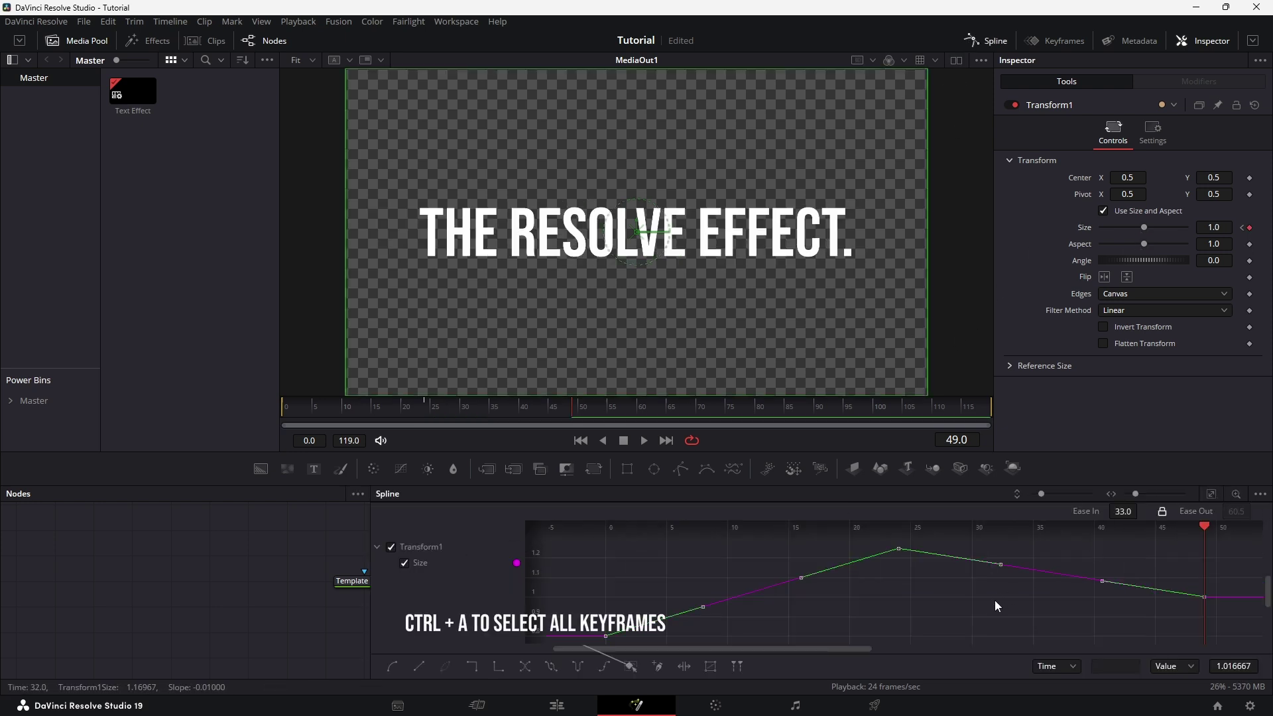
{"action": "key", "text": "shift+s"}
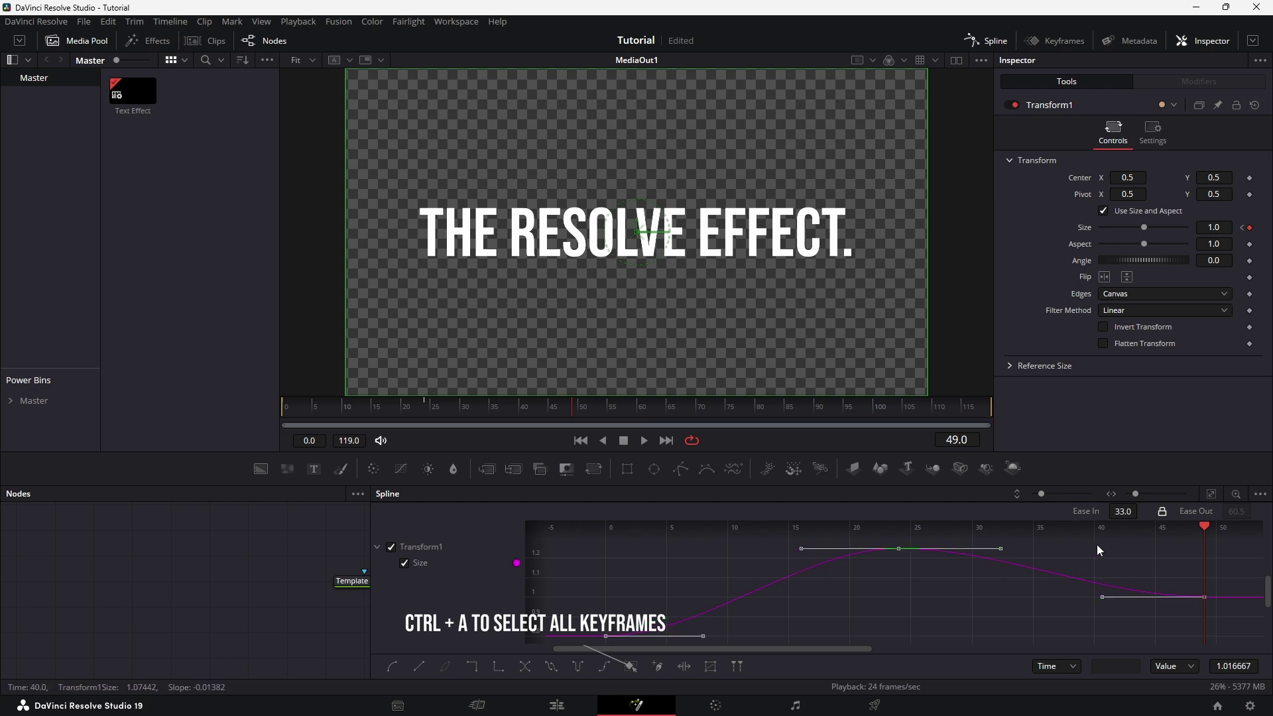
{"action": "left_click_drag", "start_coordinate": [1122, 511], "coordinate": [1147, 511]}
{"action": "key", "text": "Home"}
{"action": "left_click", "coordinate": [134, 599]}
{"action": "key", "text": "space"}
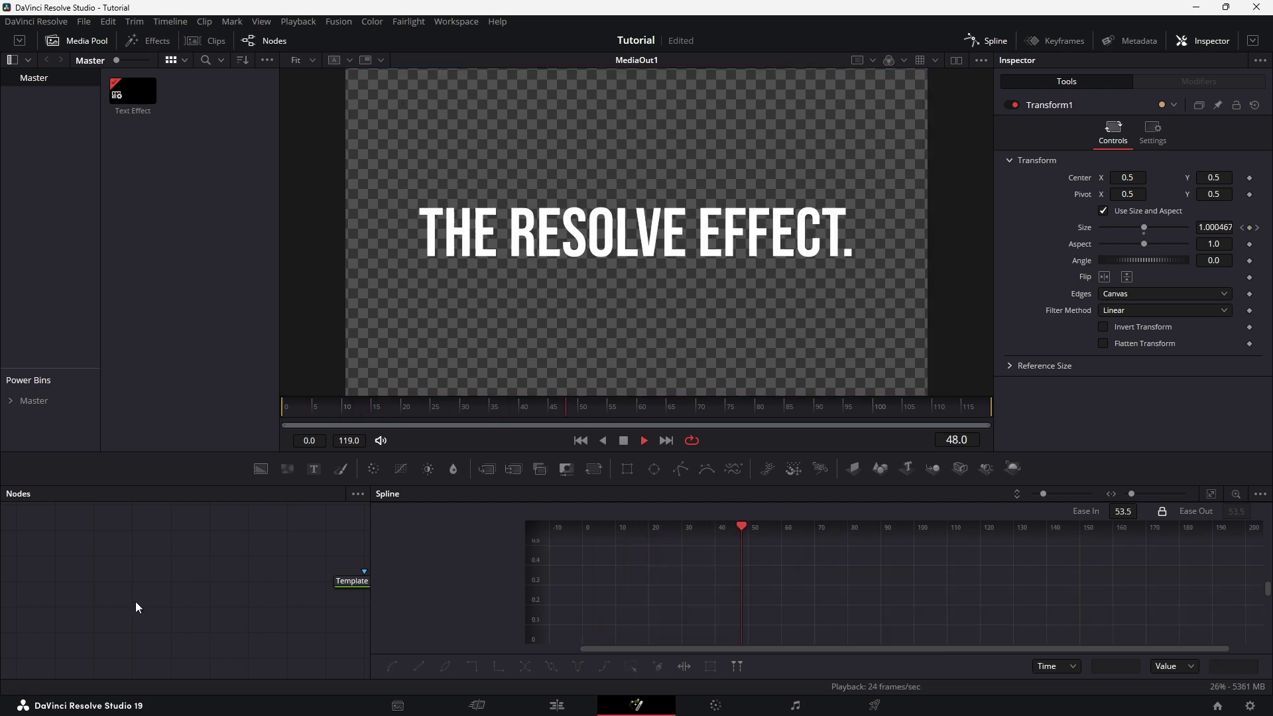
{"action": "key", "text": "space"}
{"action": "left_click", "coordinate": [969, 41]}
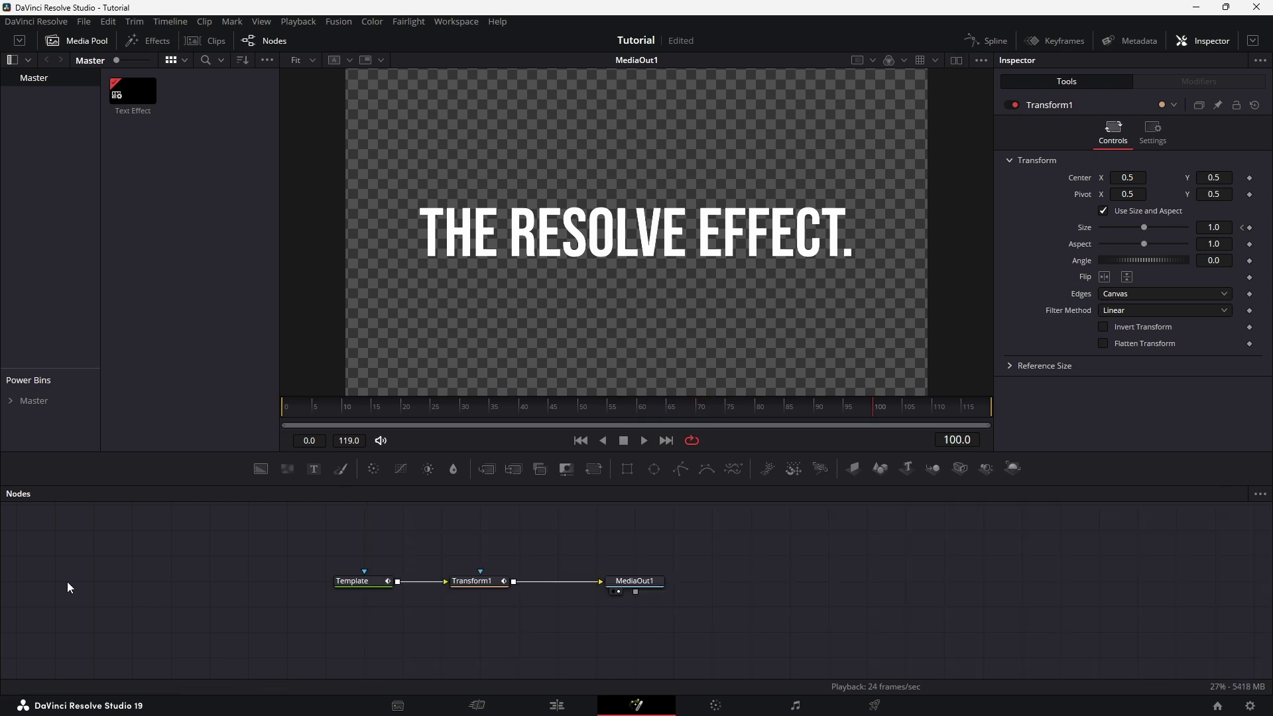
Add a Motion Blur node after Transform1 and play from the start to preview the blur.
{"action": "left_click_drag", "start_coordinate": [487, 587], "coordinate": [464, 587]}
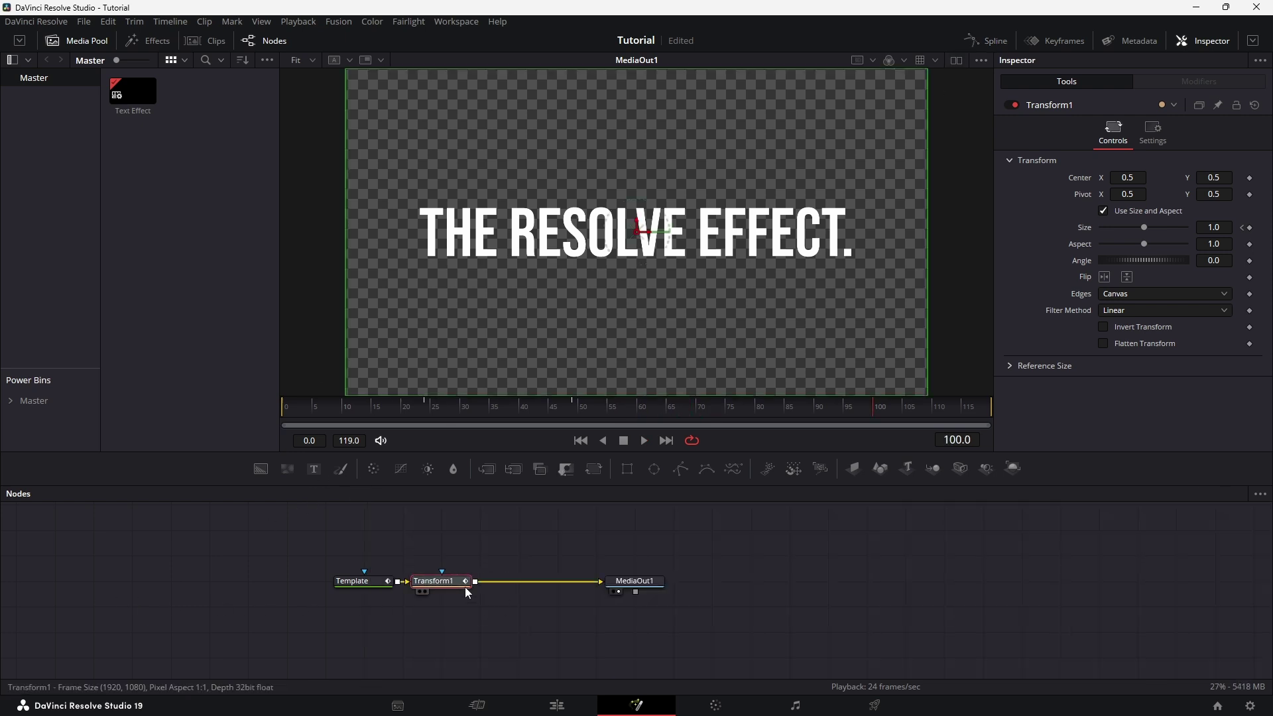
{"action": "key", "text": "shift+space"}
{"action": "type", "text": "motio"}
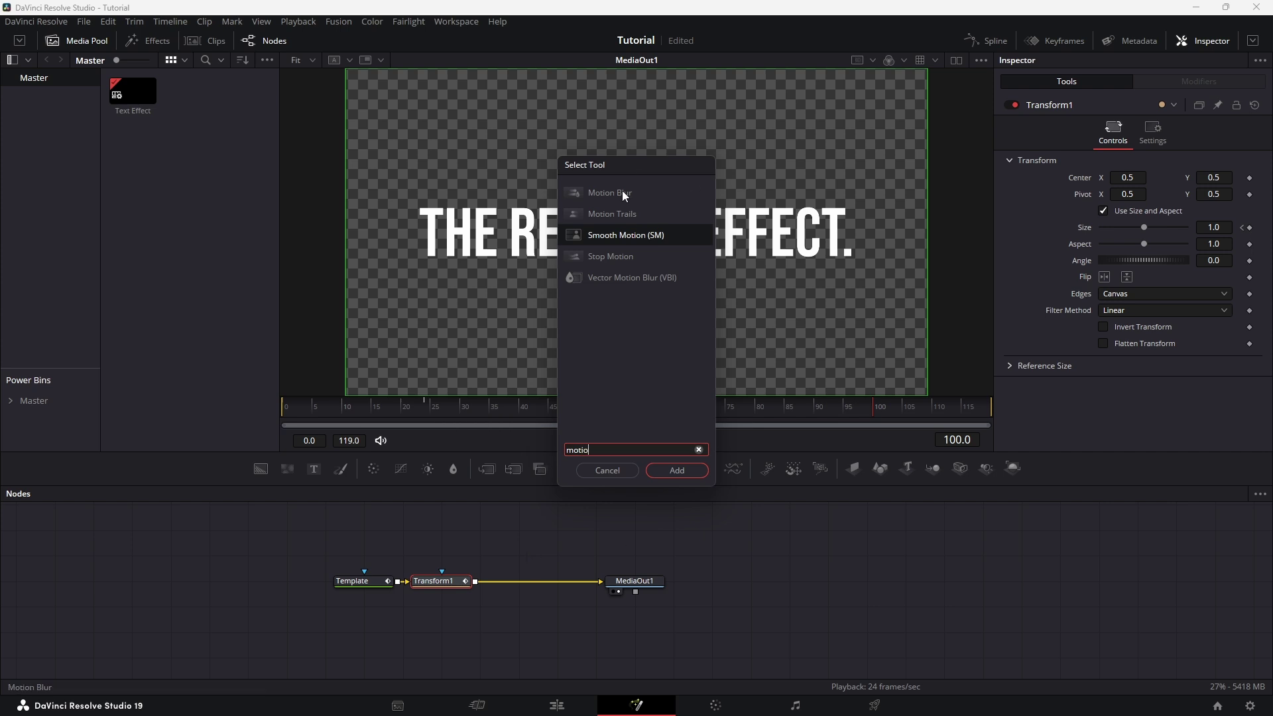
{"action": "left_click", "coordinate": [625, 192]}
{"action": "left_click", "coordinate": [618, 194]}
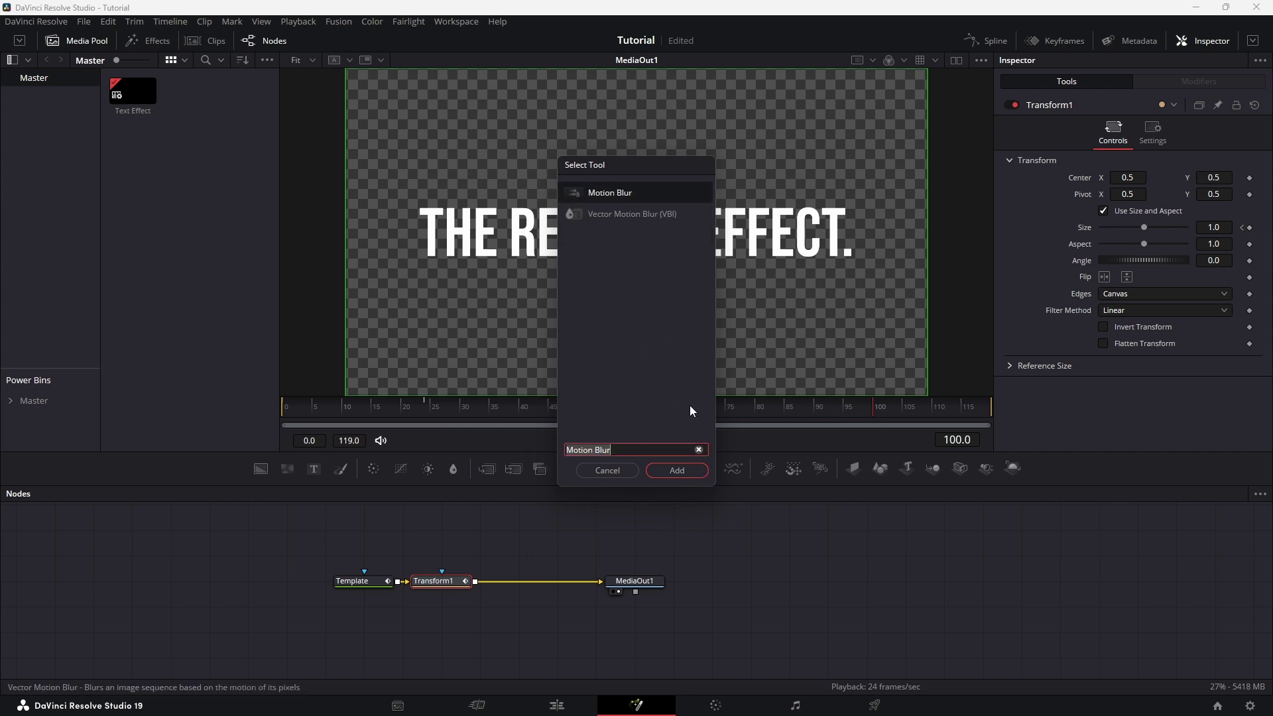
{"action": "left_click", "coordinate": [677, 470]}
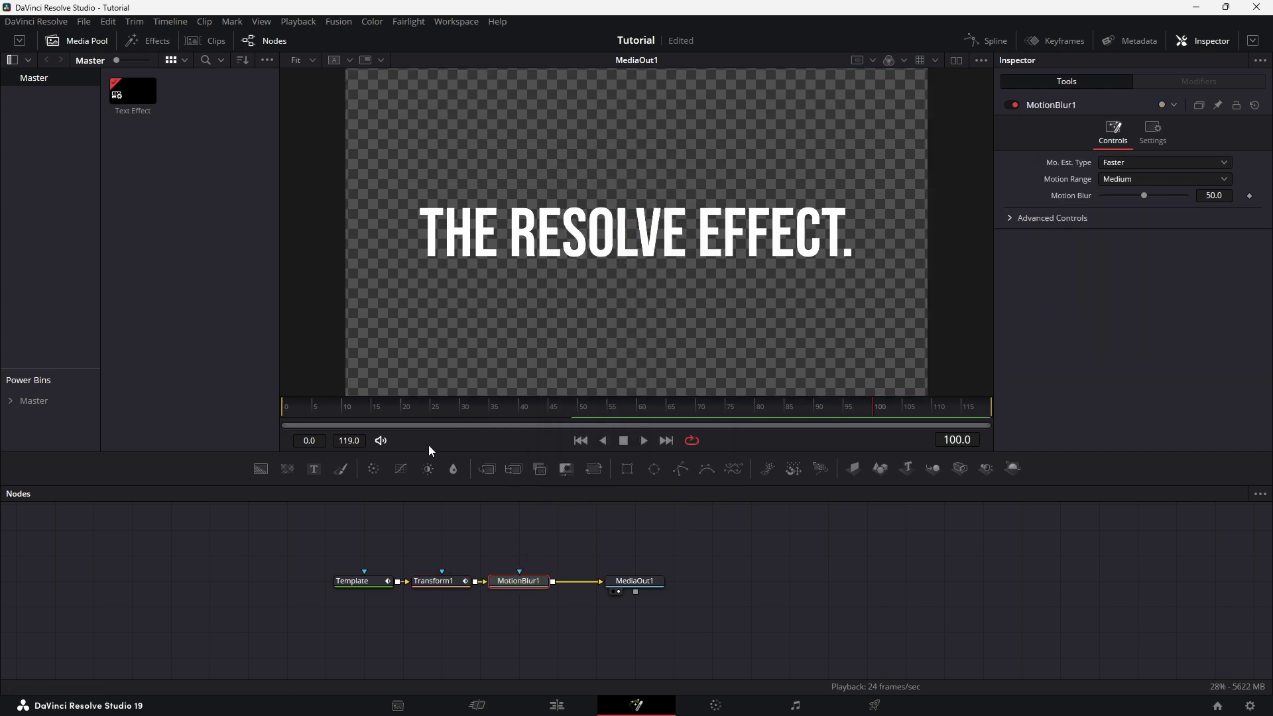
{"action": "key", "text": "Home"}
{"action": "key", "text": "space"}
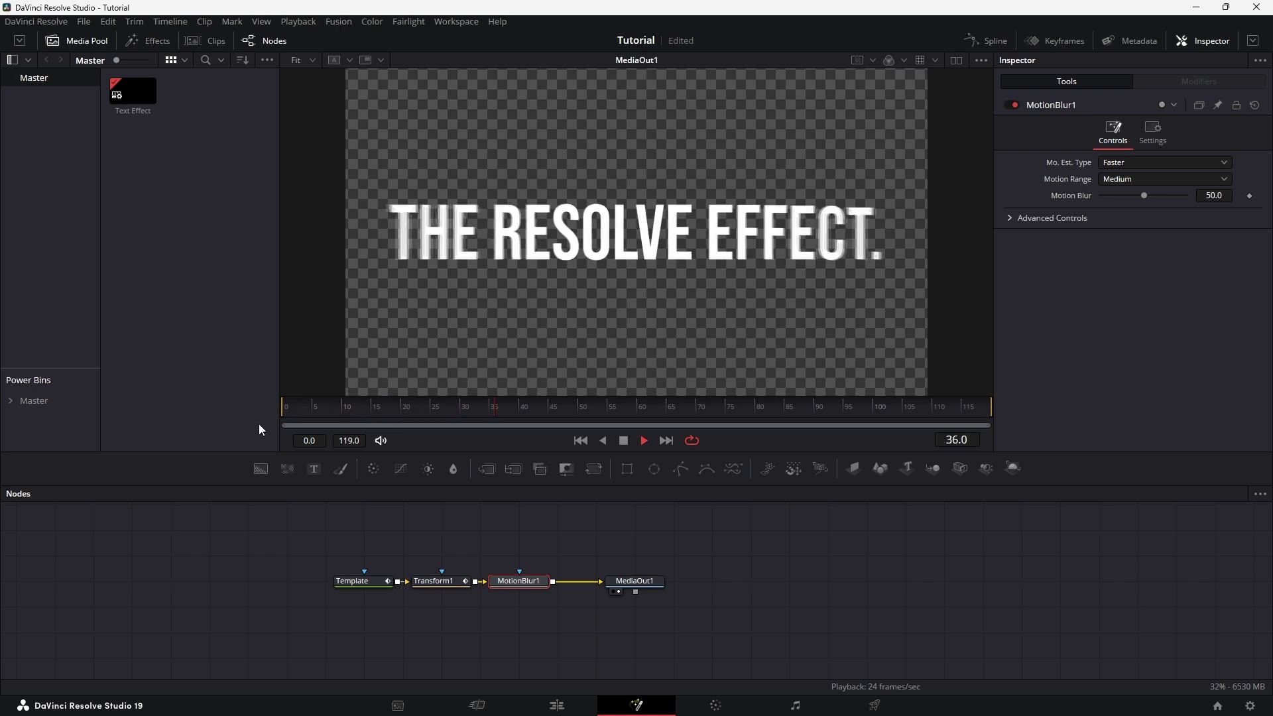
{"action": "key", "text": "space"}
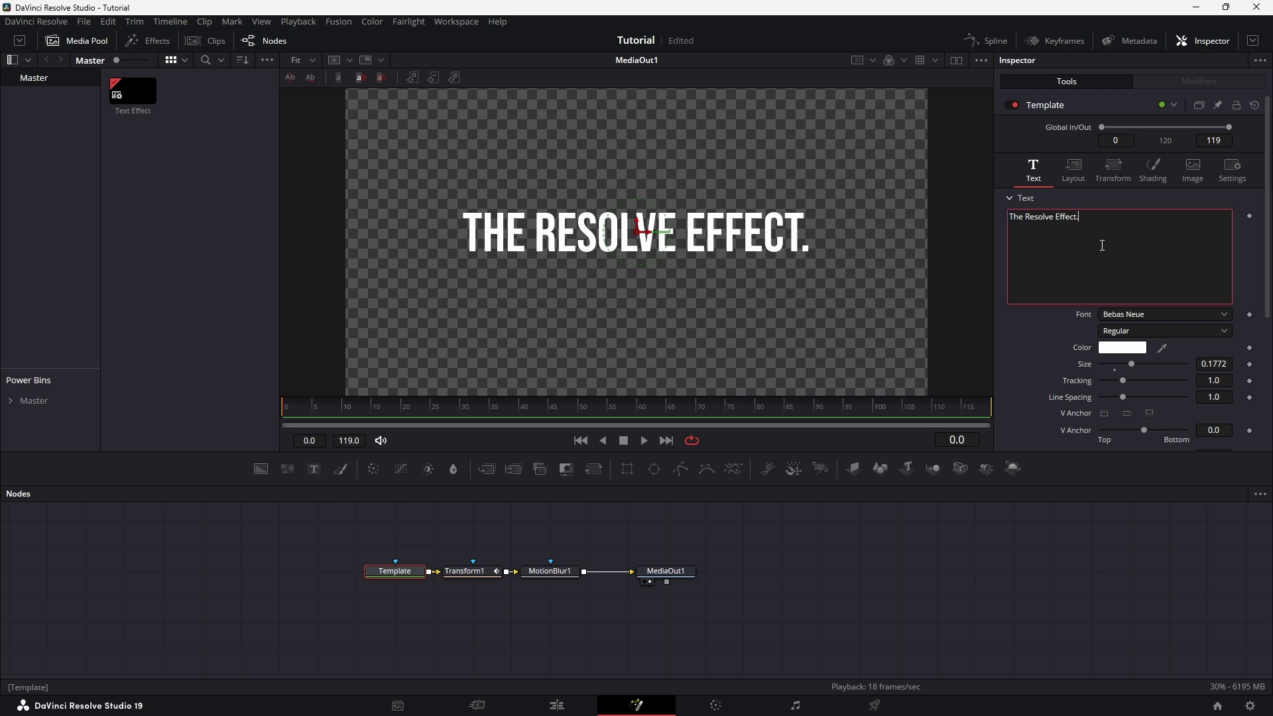
Attach a Follower modifier to the title text with a Delay of 1.0.
{"action": "right_click", "coordinate": [1101, 244]}
{"action": "left_click", "coordinate": [1147, 328]}
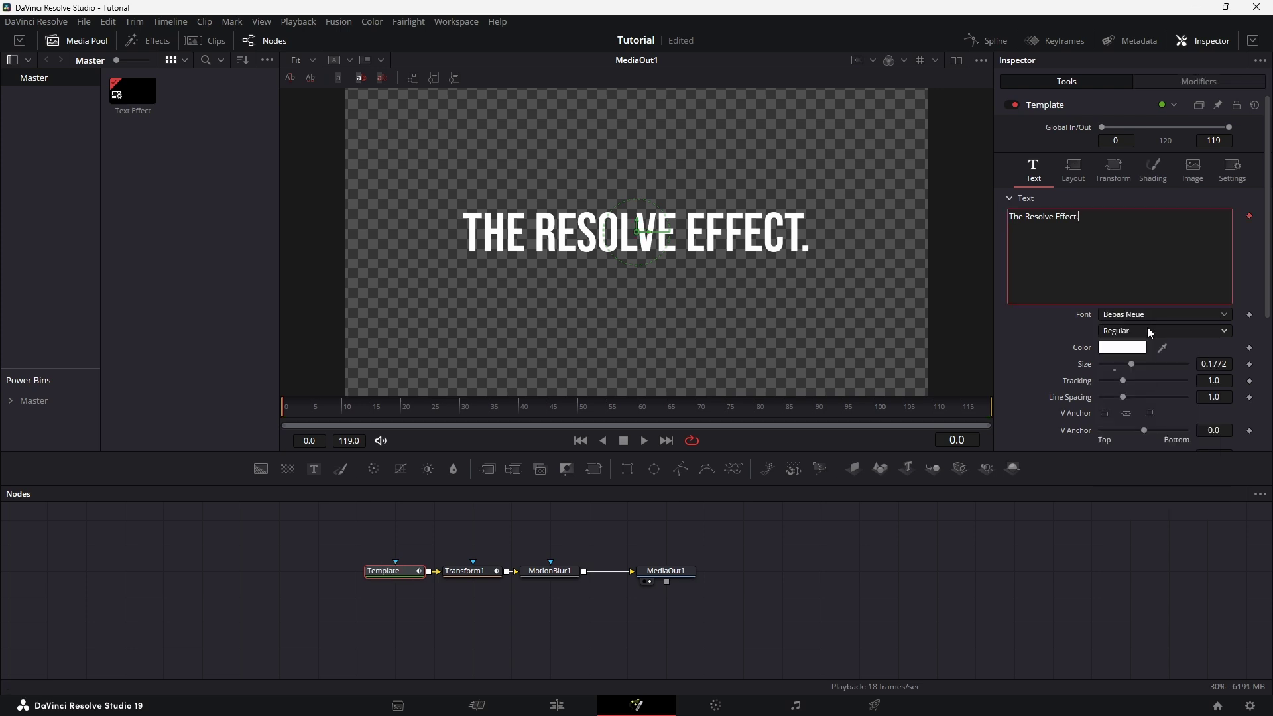
{"action": "left_click", "coordinate": [1180, 80]}
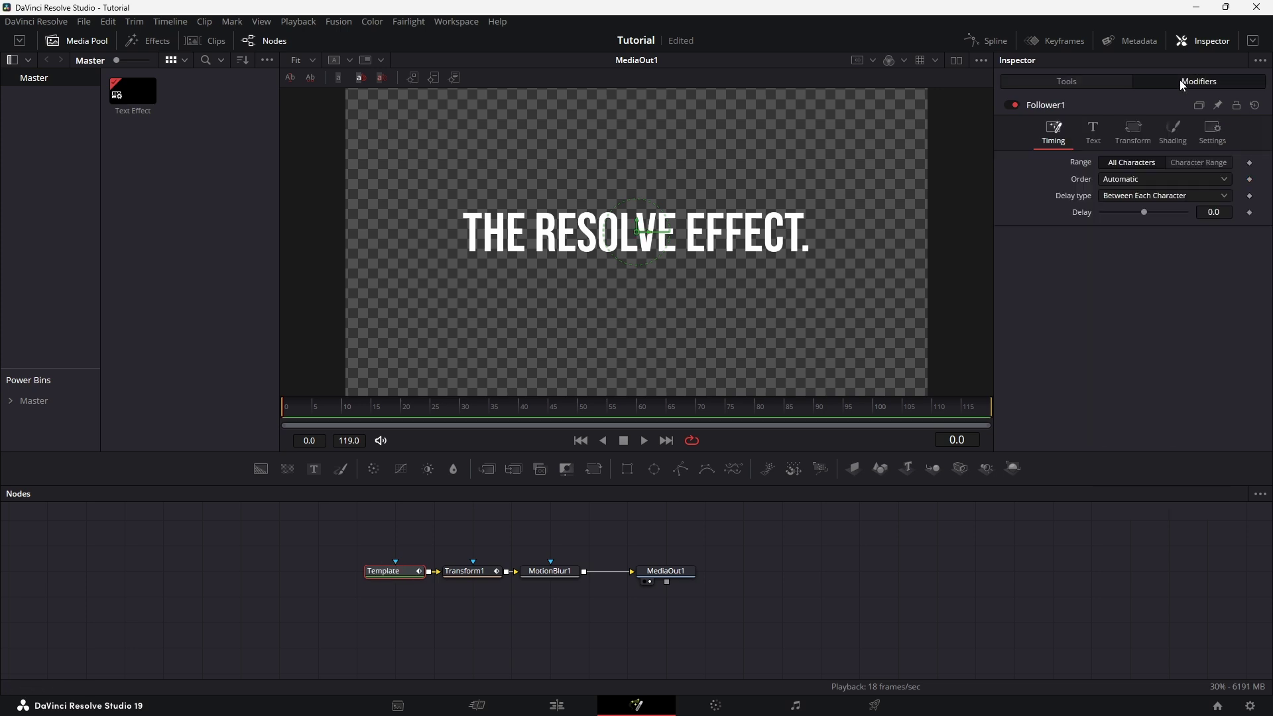
{"action": "left_click", "coordinate": [1224, 211]}
{"action": "type", "text": "1"}
{"action": "key", "text": "Return"}
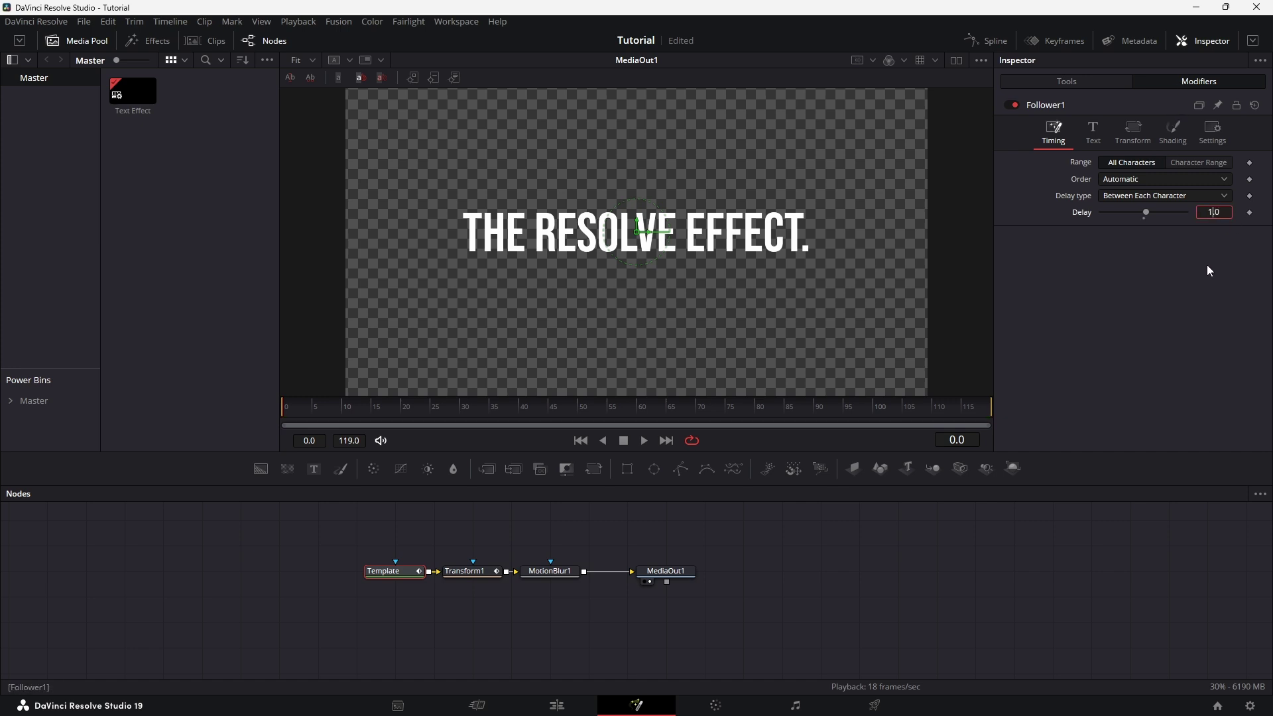
{"action": "left_click", "coordinate": [1109, 274]}
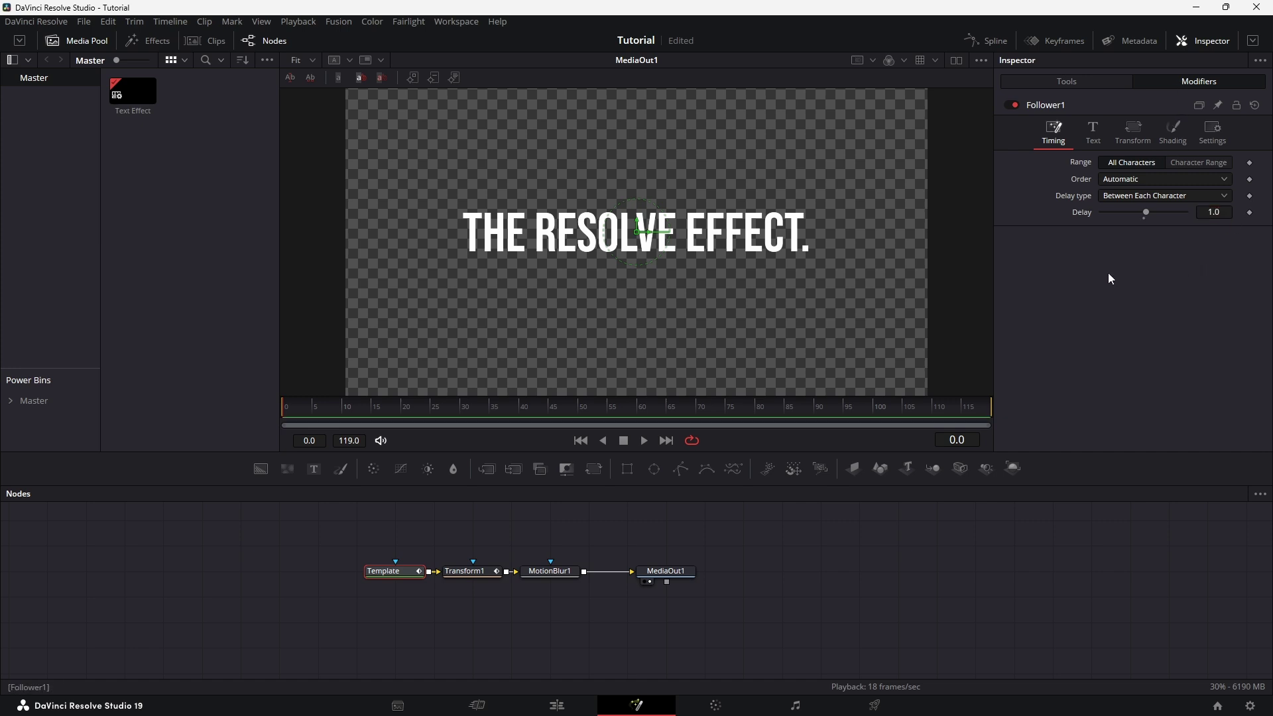
Keyframe the Follower's character opacity at 0 on frame 0 and 1.0 on frame 24.
{"action": "left_click", "coordinate": [1187, 137]}
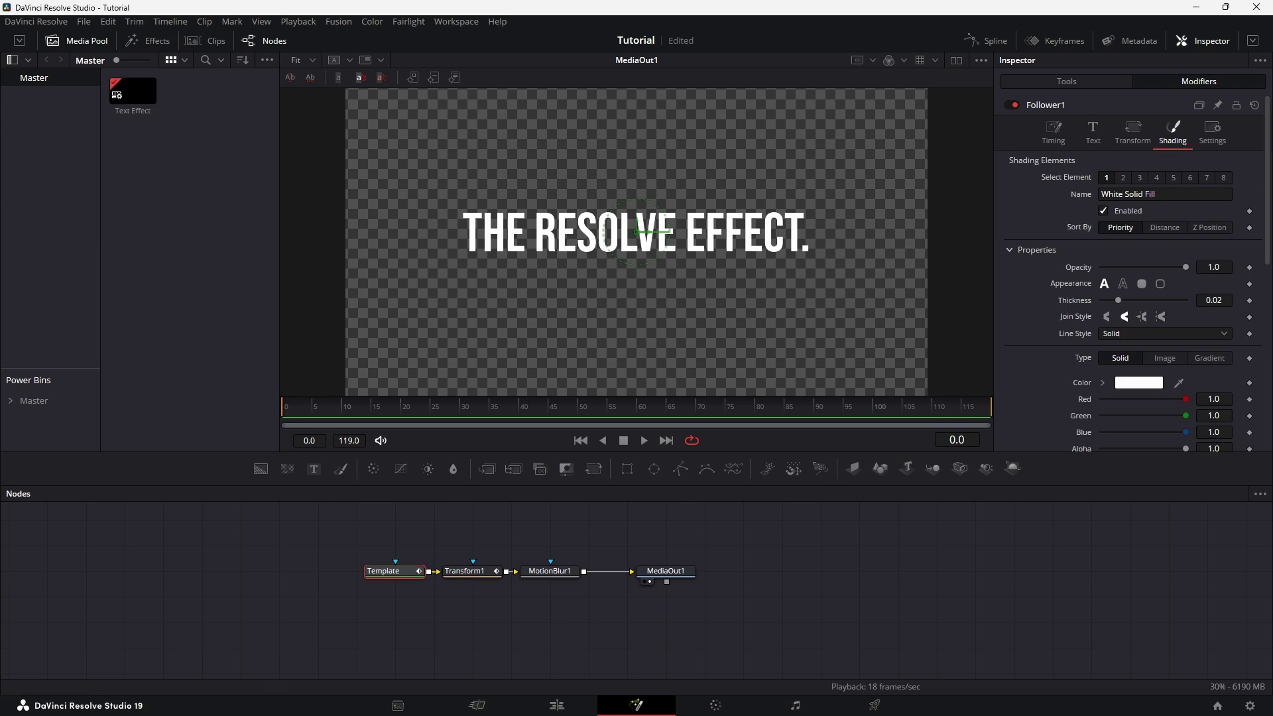
{"action": "left_click_drag", "start_coordinate": [1184, 268], "coordinate": [999, 276]}
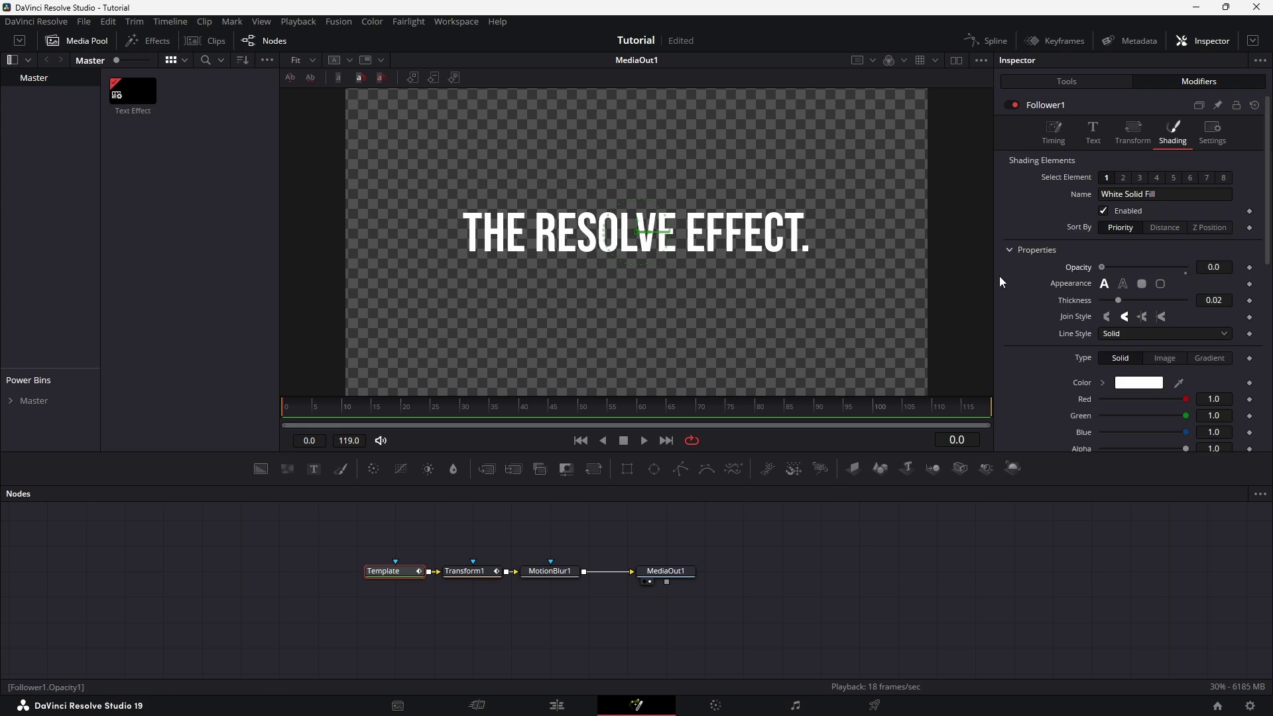
{"action": "left_click", "coordinate": [1249, 268]}
{"action": "left_click", "coordinate": [965, 437]}
{"action": "type", "text": "24"}
{"action": "key", "text": "Return"}
{"action": "left_click_drag", "start_coordinate": [1103, 267], "coordinate": [1210, 268]}
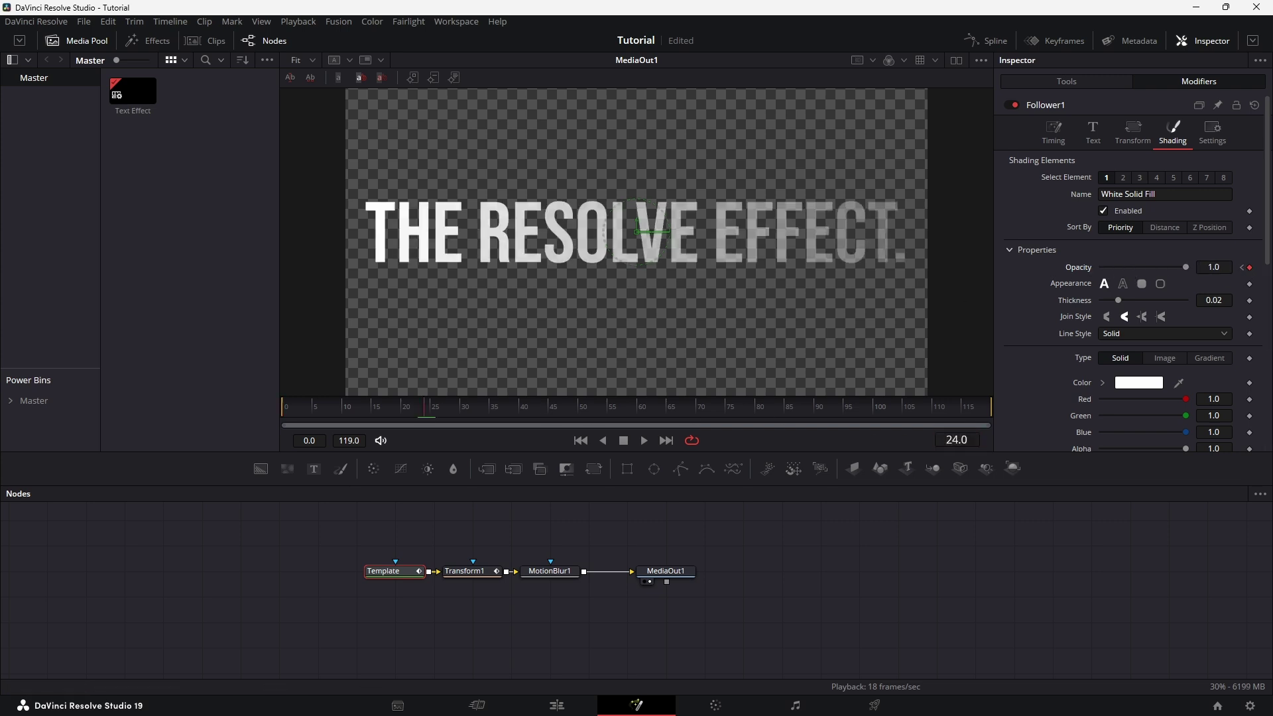
Smooth all Template opacity keyframes into an S-curve in the Spline editor and play the fade-in.
{"action": "left_click", "coordinate": [974, 40]}
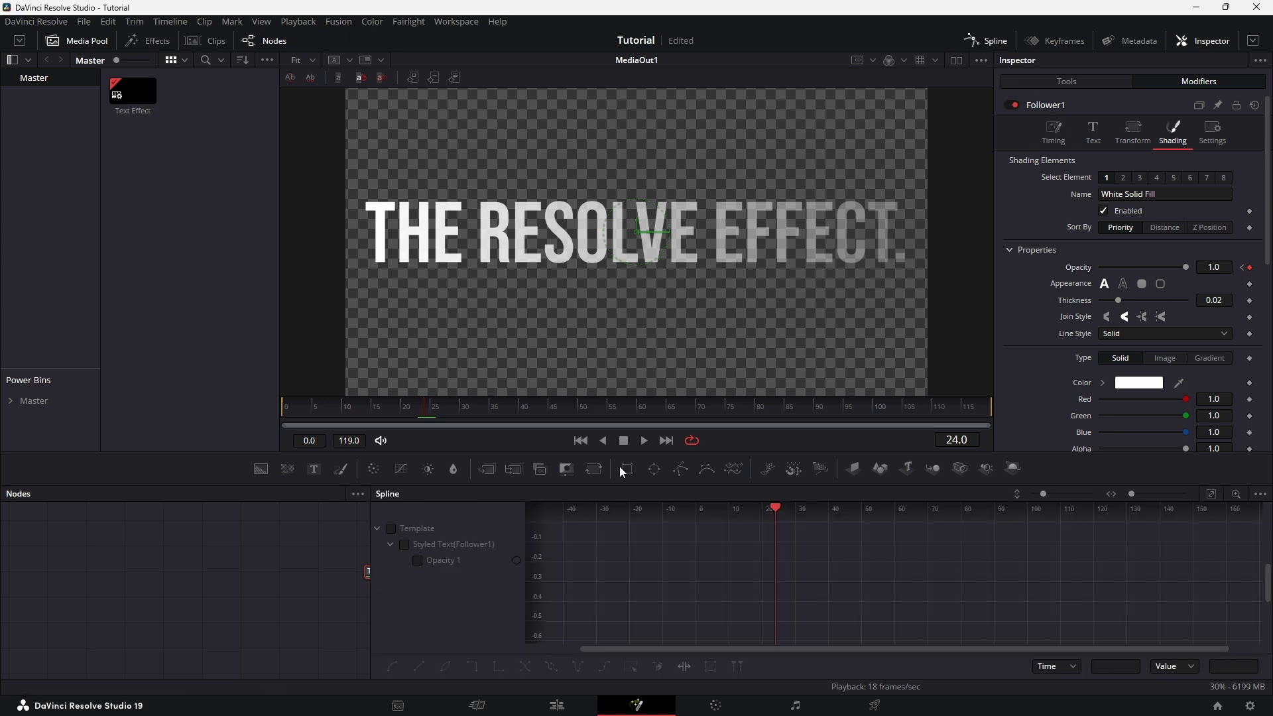
{"action": "left_click", "coordinate": [391, 529]}
{"action": "left_click", "coordinate": [1210, 494]}
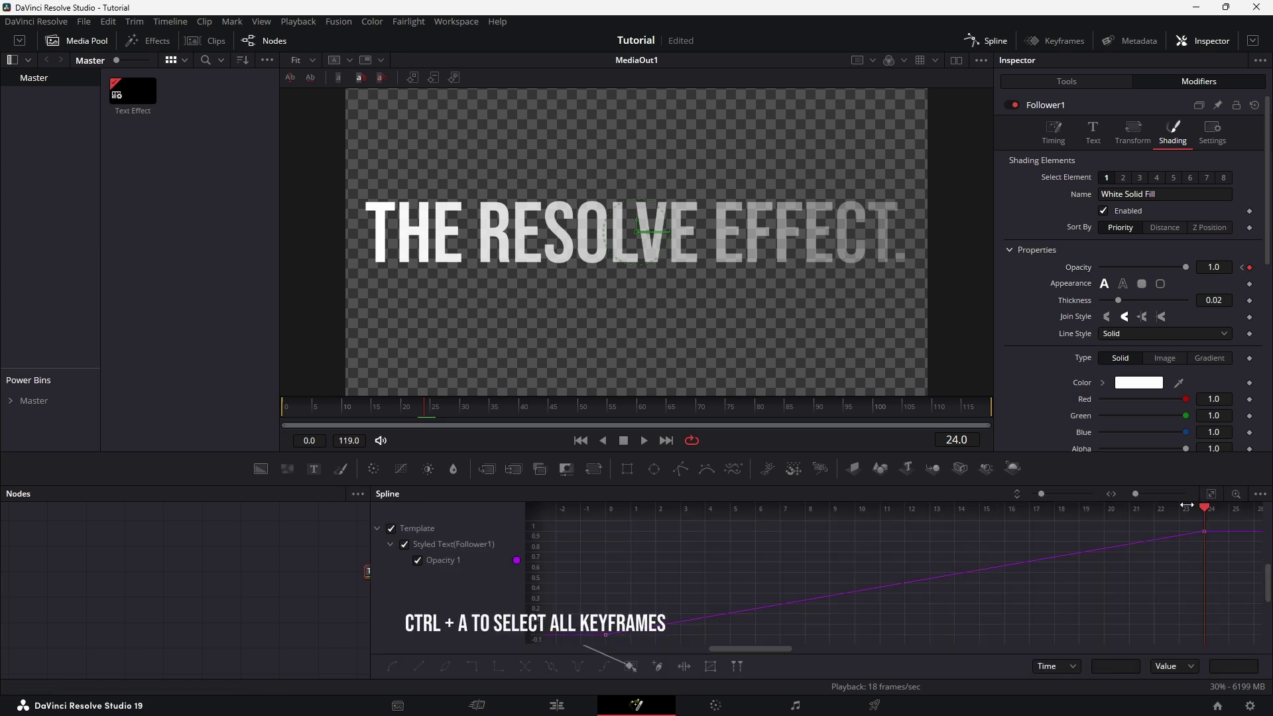
{"action": "key", "text": "ctrl+a"}
{"action": "key", "text": "s"}
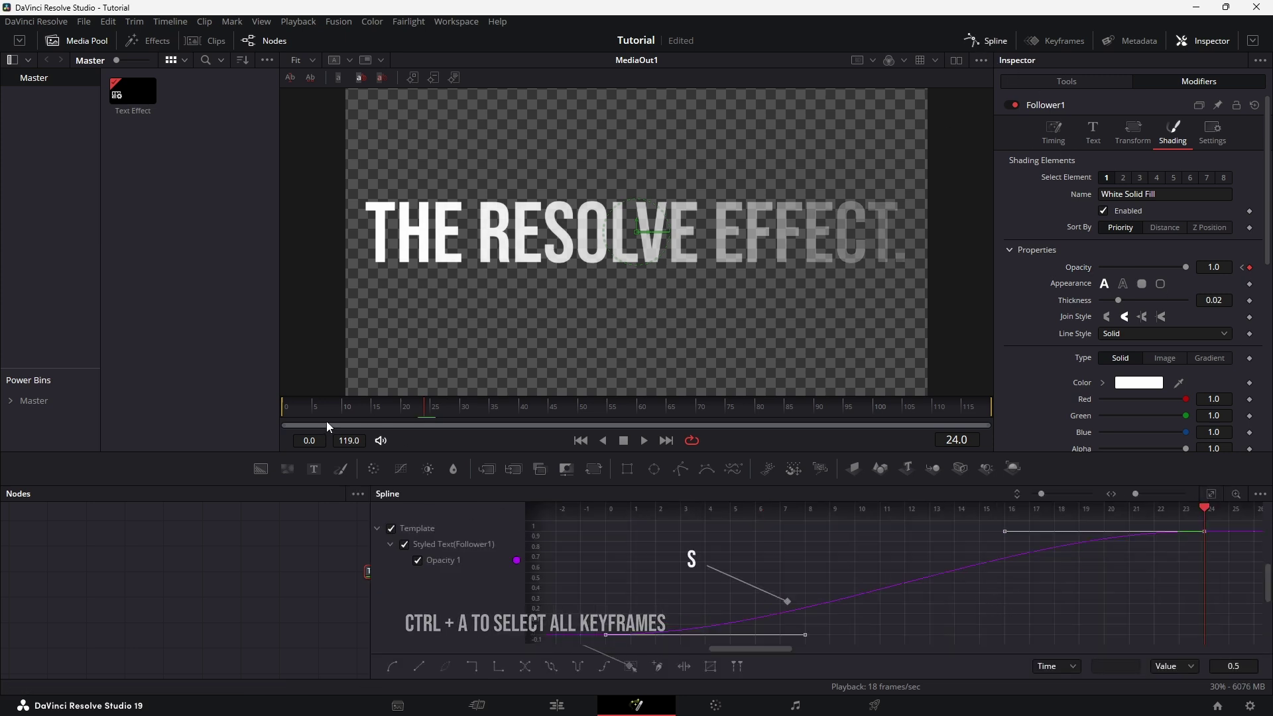
{"action": "key", "text": "Home"}
{"action": "key", "text": "space"}
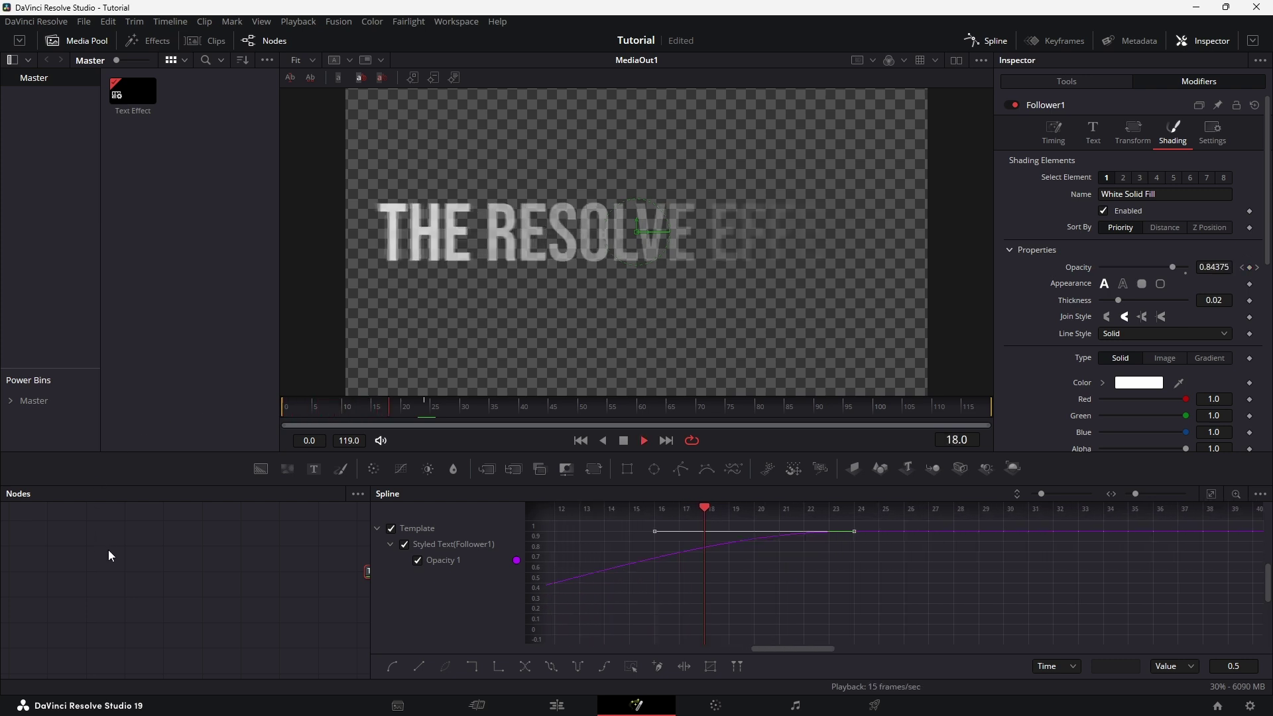
{"action": "key", "text": "space"}
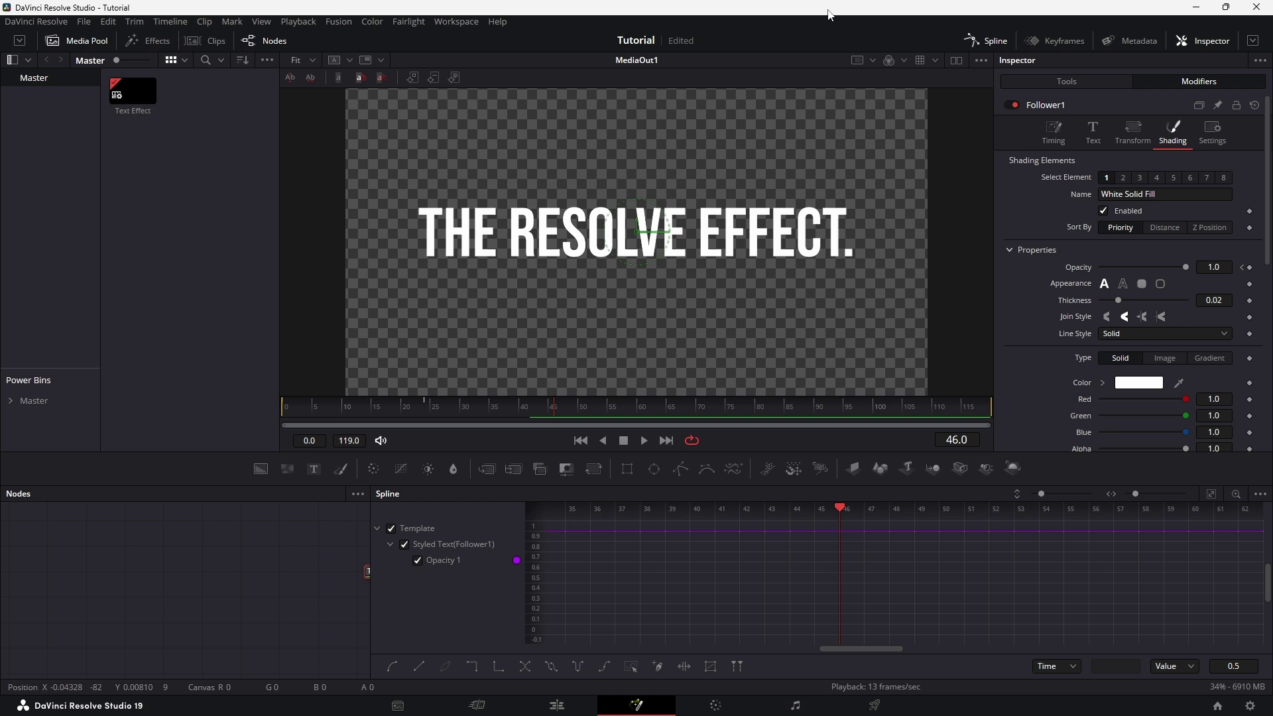
Enable the Red Outline shading element as a white, outside-only outline with thickness 0.0125.
{"action": "left_click", "coordinate": [1079, 83]}
{"action": "left_click", "coordinate": [1155, 168]}
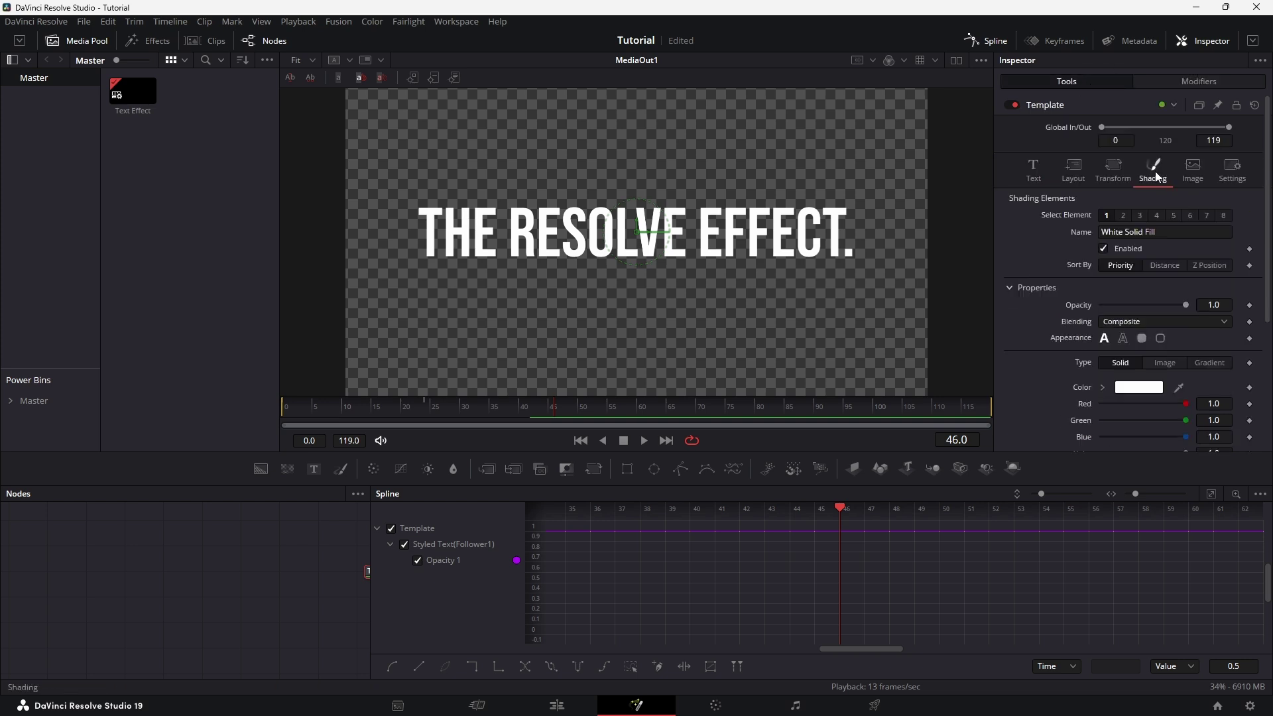
{"action": "left_click", "coordinate": [1121, 216]}
{"action": "left_click", "coordinate": [1103, 249]}
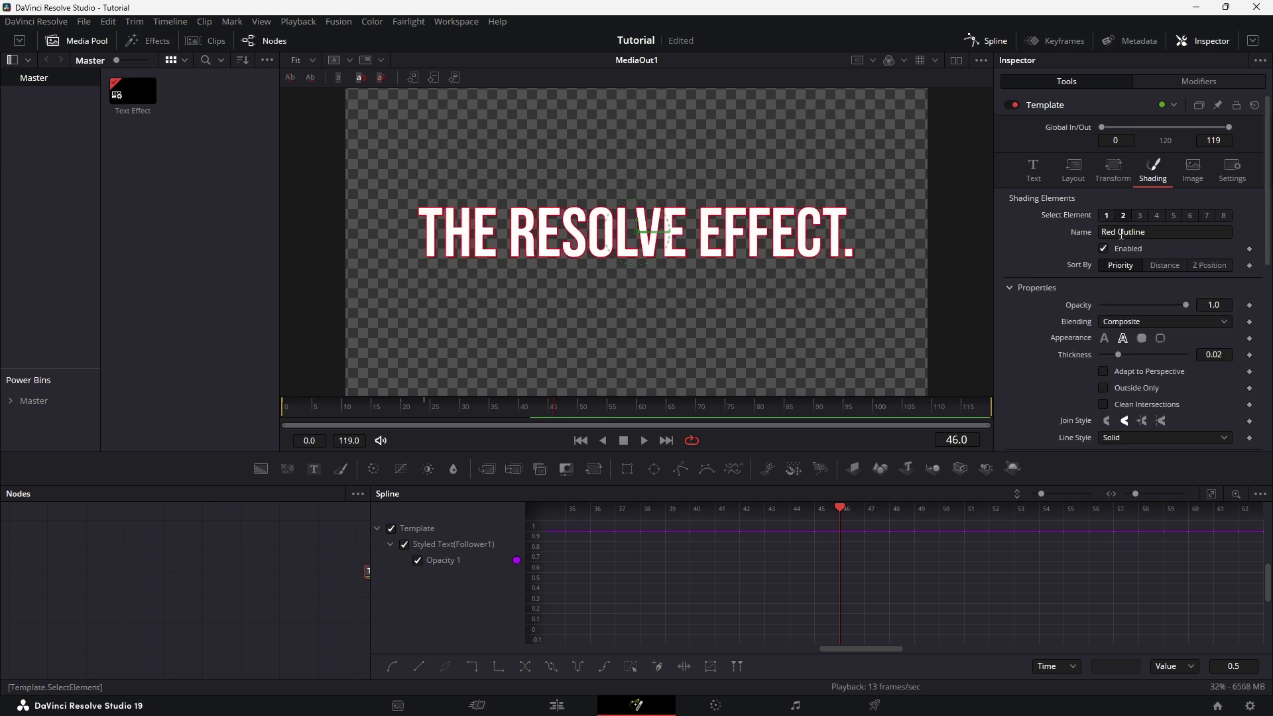
{"action": "scroll", "coordinate": [1071, 303], "scroll_direction": "down", "scroll_amount": 3}
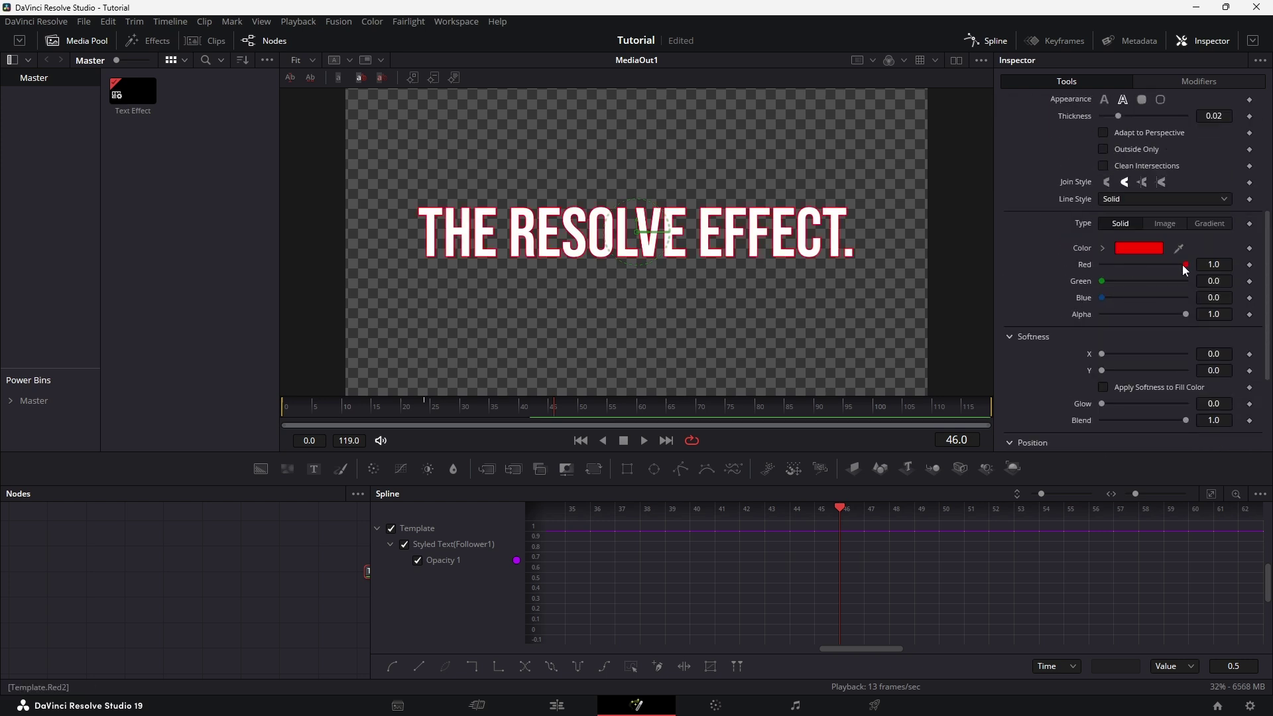
{"action": "left_click_drag", "start_coordinate": [1107, 282], "coordinate": [1186, 282]}
{"action": "double_click", "coordinate": [1102, 298]}
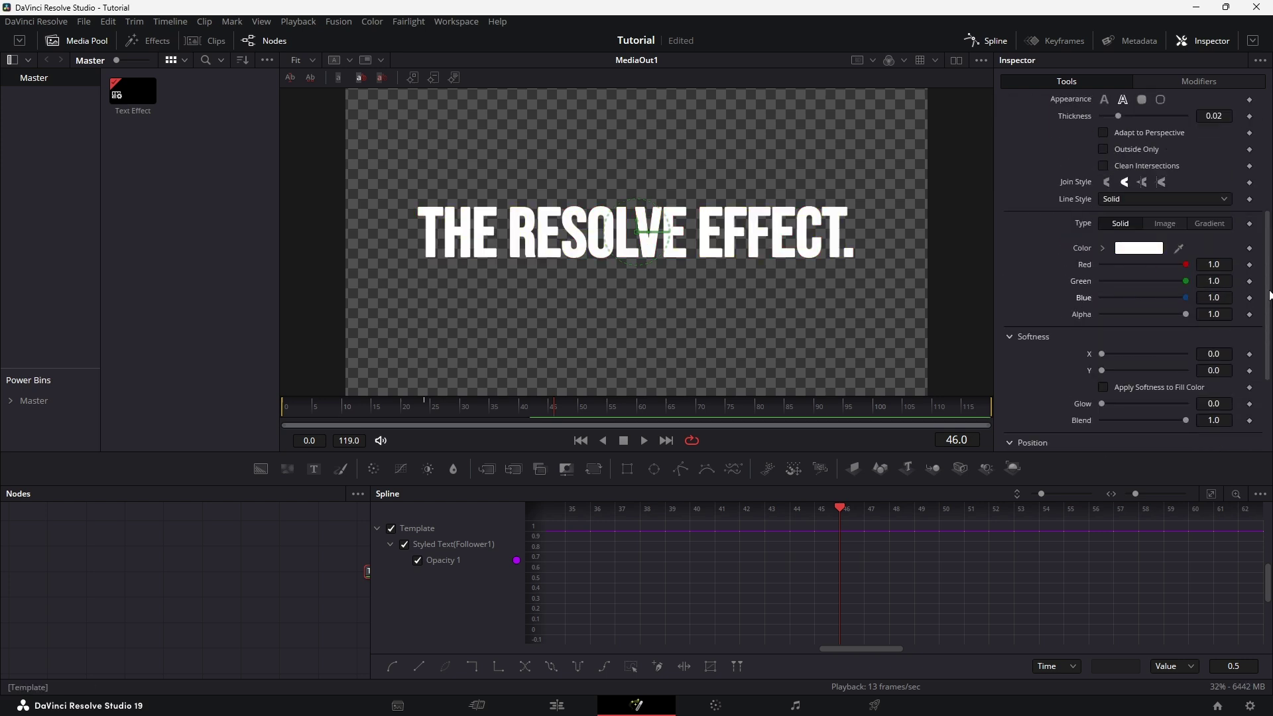
{"action": "left_click", "coordinate": [1104, 149]}
{"action": "left_click", "coordinate": [1213, 116]}
{"action": "type", "text": "0.0125"}
{"action": "key", "text": "Return"}
{"action": "left_click", "coordinate": [364, 408]}
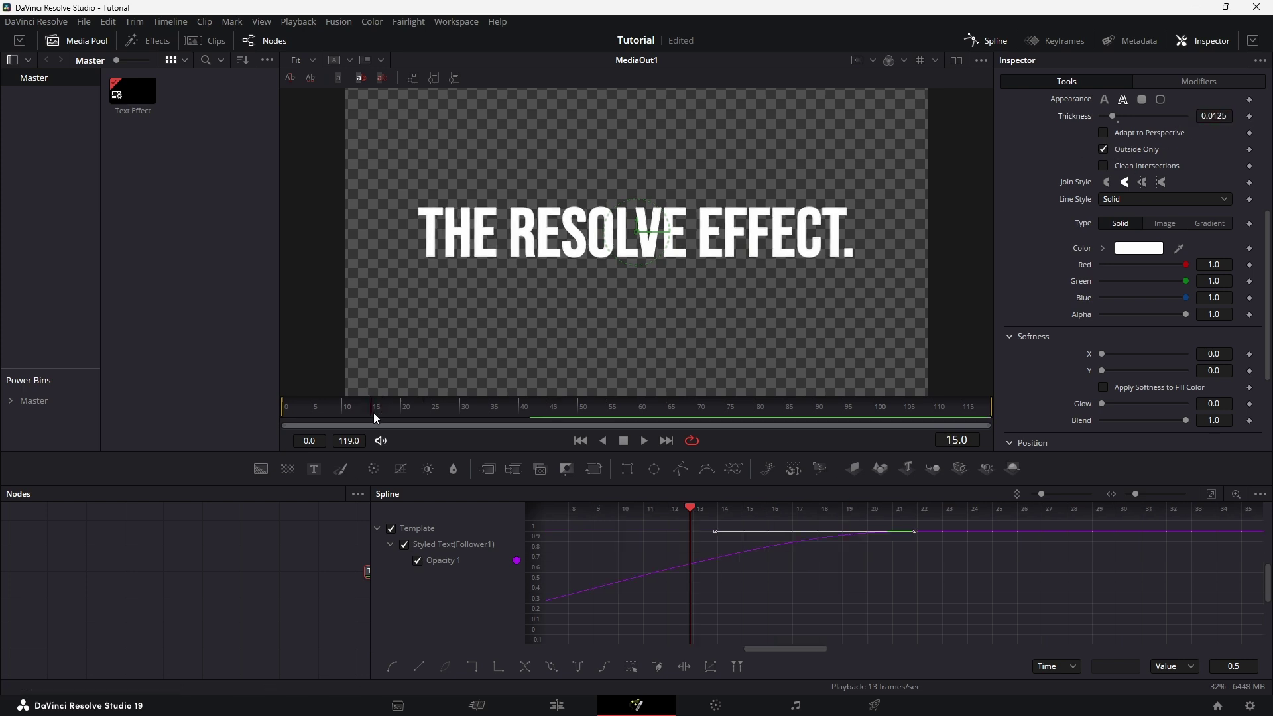
In the Follower, keyframe Red Outline opacity from 0 at frame 0 to 1.0 at frame 12.
{"action": "left_click", "coordinate": [1163, 81]}
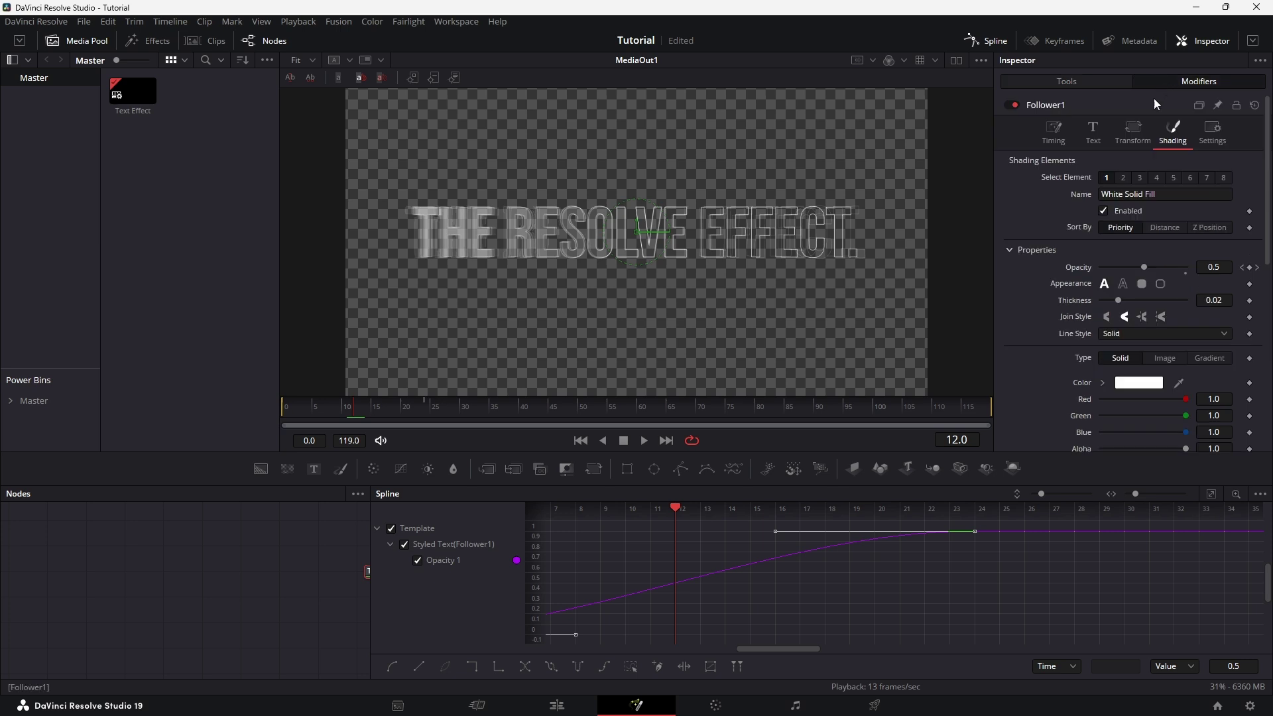
{"action": "left_click", "coordinate": [1123, 177]}
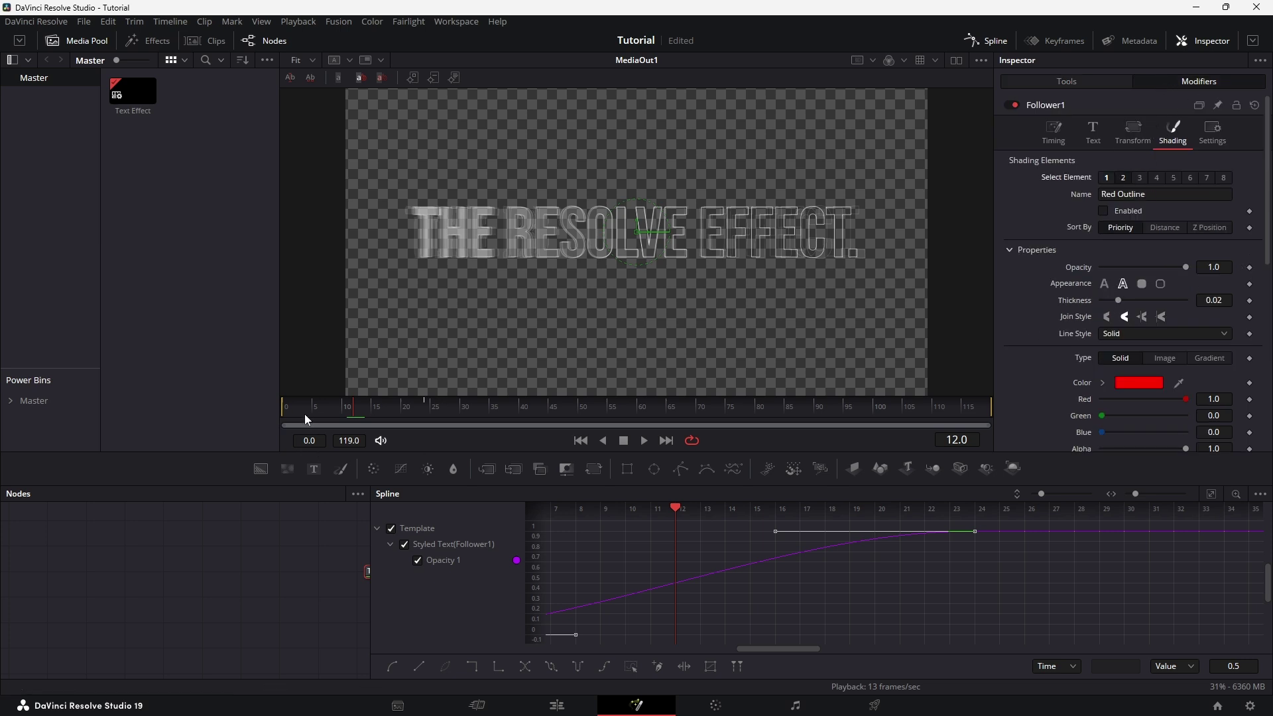
{"action": "left_click_drag", "start_coordinate": [304, 415], "coordinate": [262, 443]}
{"action": "left_click_drag", "start_coordinate": [1184, 269], "coordinate": [1037, 284]}
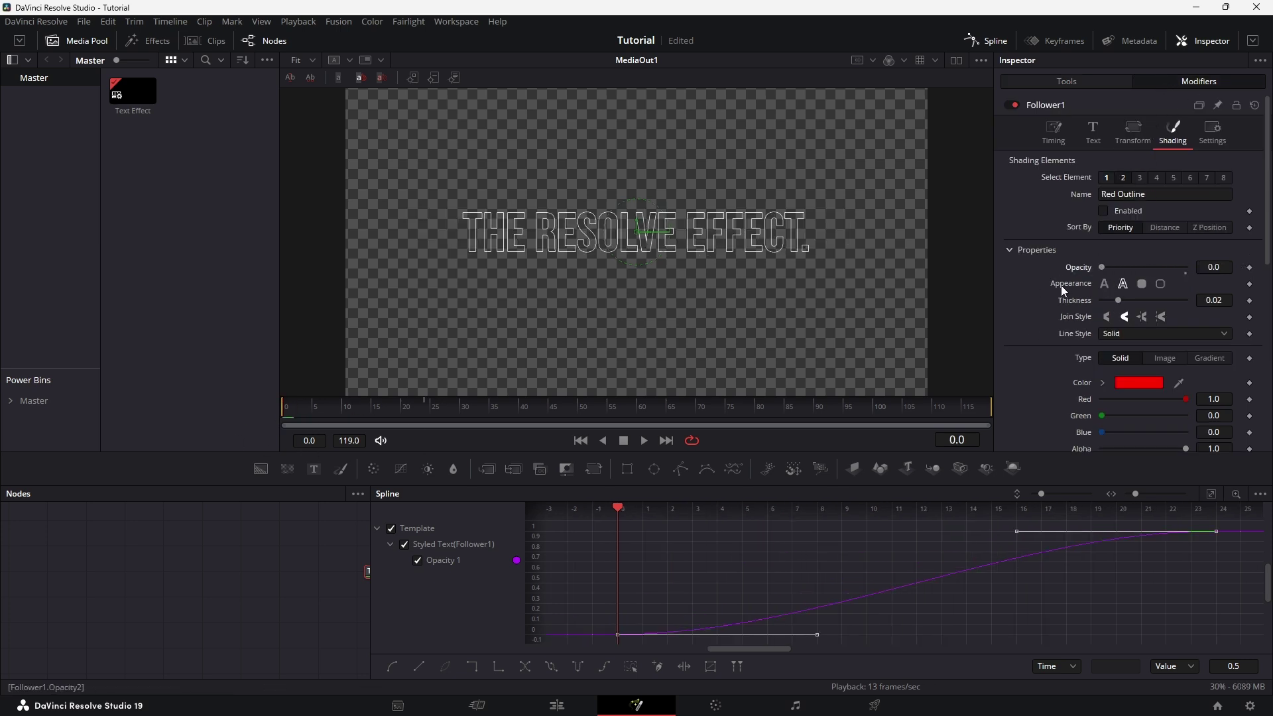
{"action": "left_click", "coordinate": [1249, 268]}
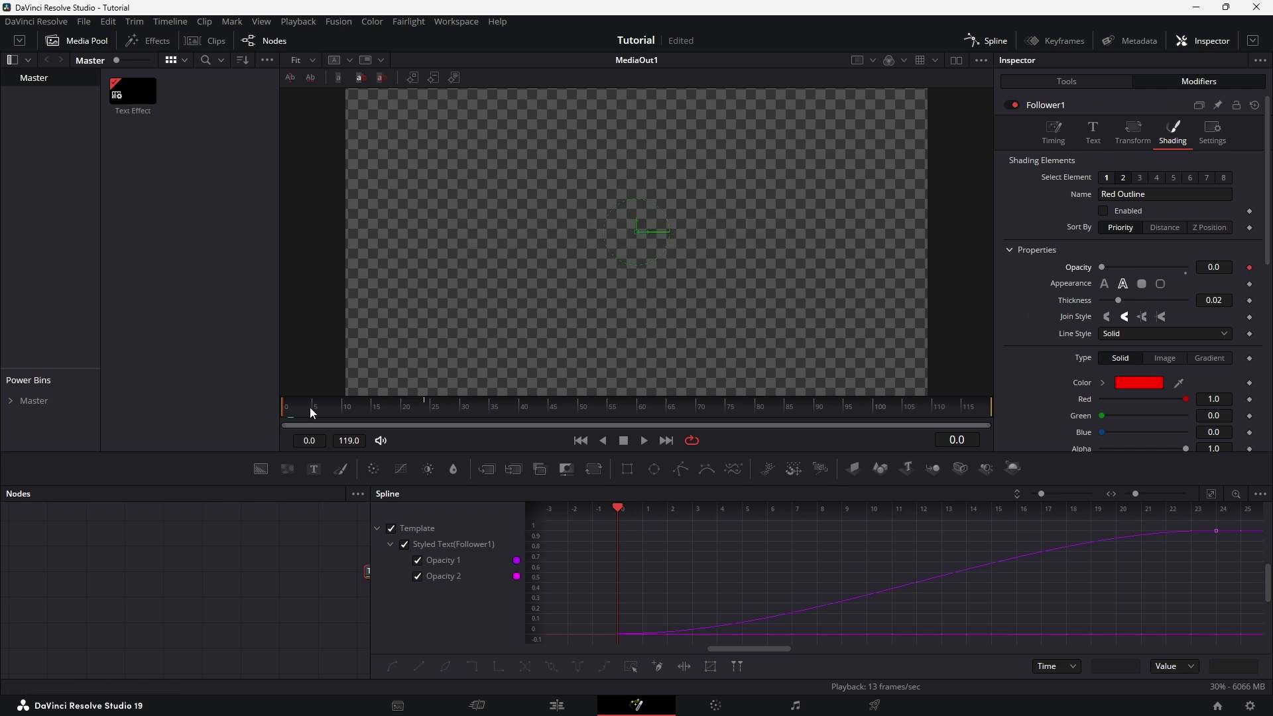
{"action": "left_click_drag", "start_coordinate": [312, 407], "coordinate": [356, 407]}
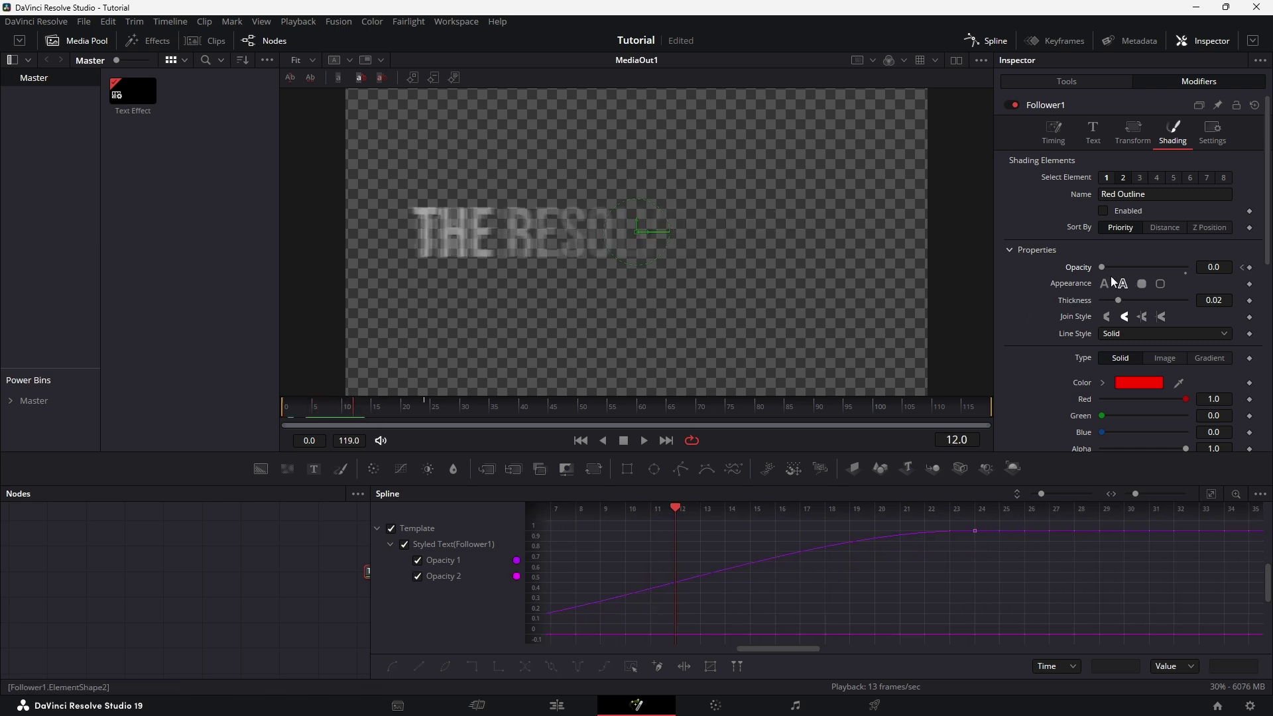
{"action": "left_click_drag", "start_coordinate": [1103, 268], "coordinate": [1225, 274]}
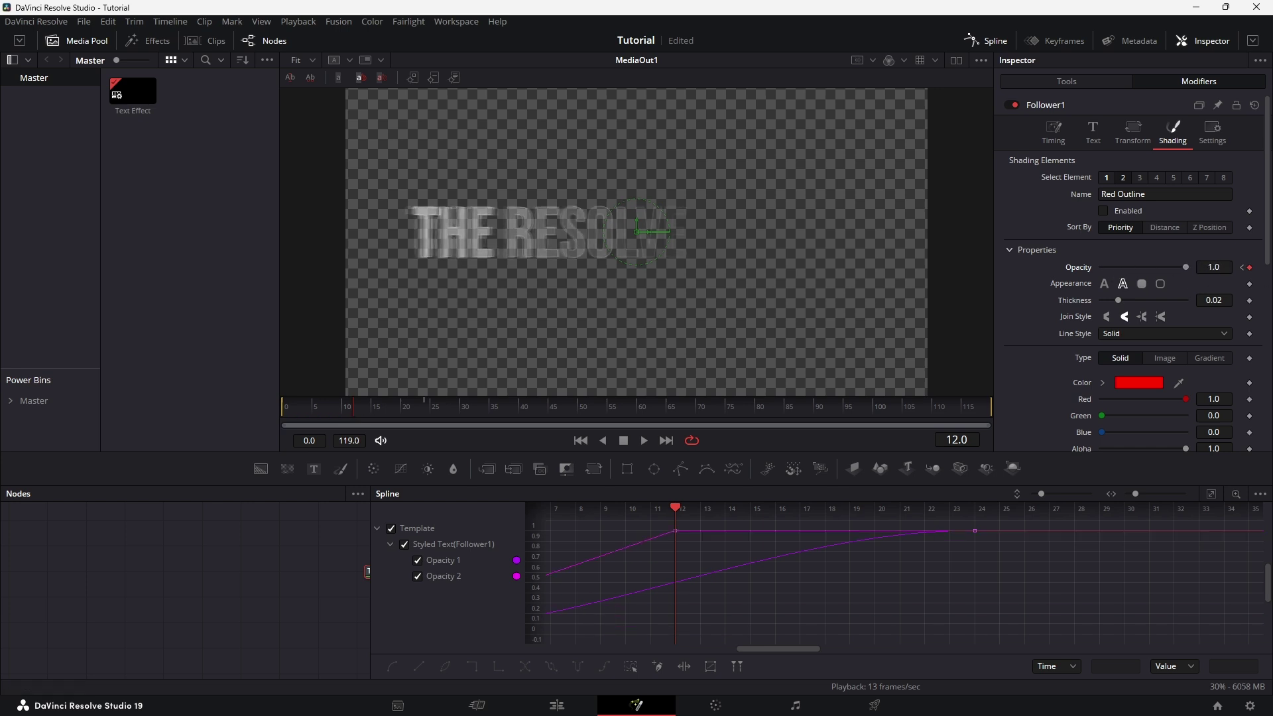
Fit the Opacity 1 keyframes in the Spline graph and give them a cubic ease.
{"action": "left_click", "coordinate": [426, 561]}
{"action": "key", "text": "ctrl+f"}
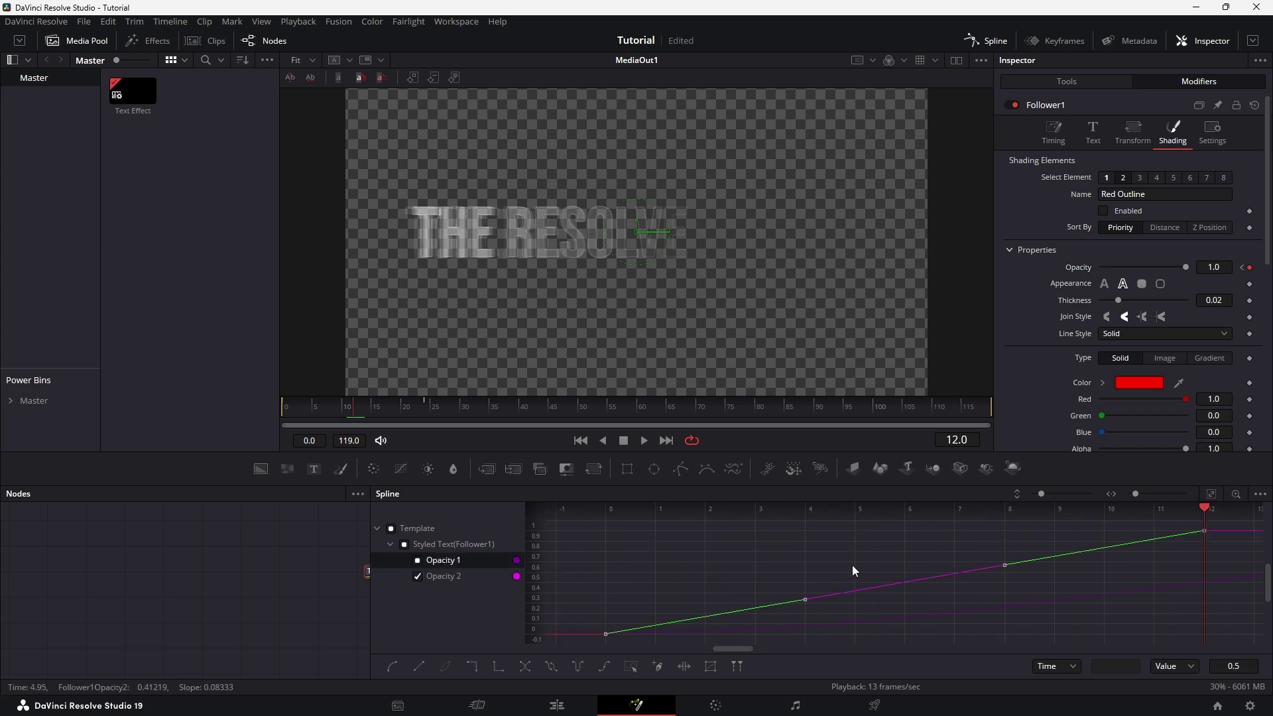
{"action": "right_click", "coordinate": [853, 565]}
{"action": "mouse_move", "coordinate": [888, 373]}
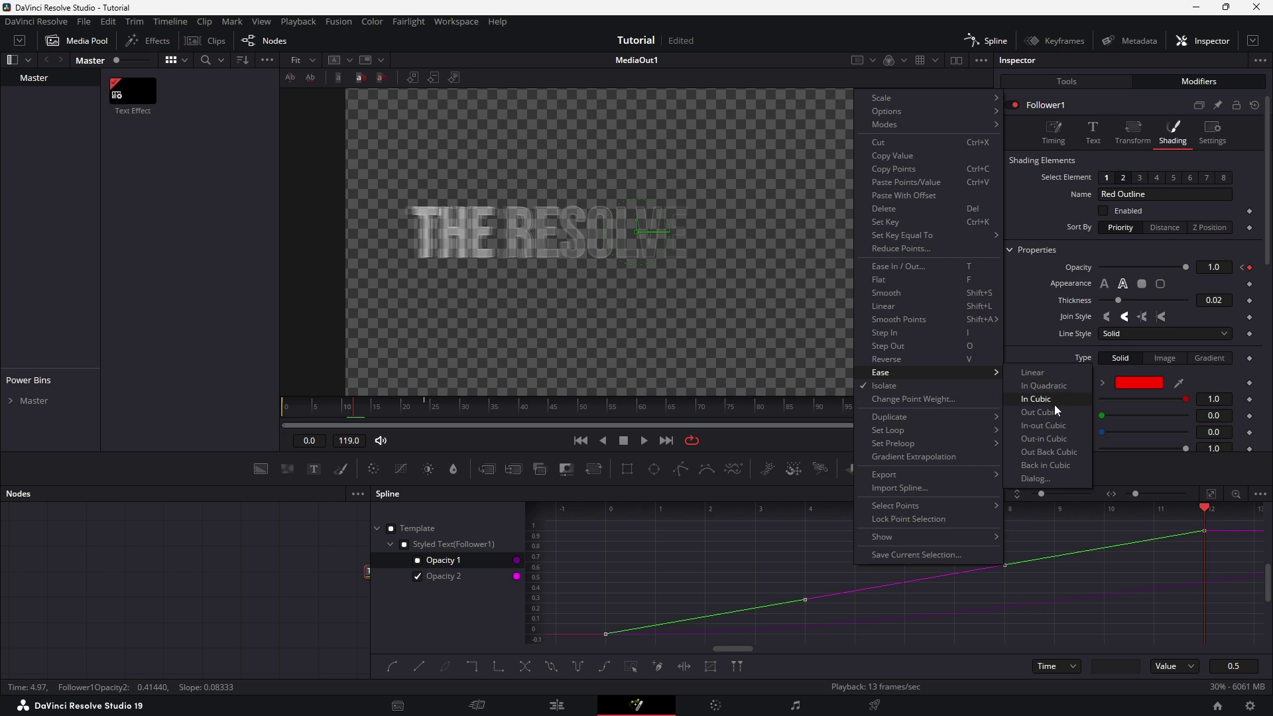
{"action": "left_click", "coordinate": [1057, 412]}
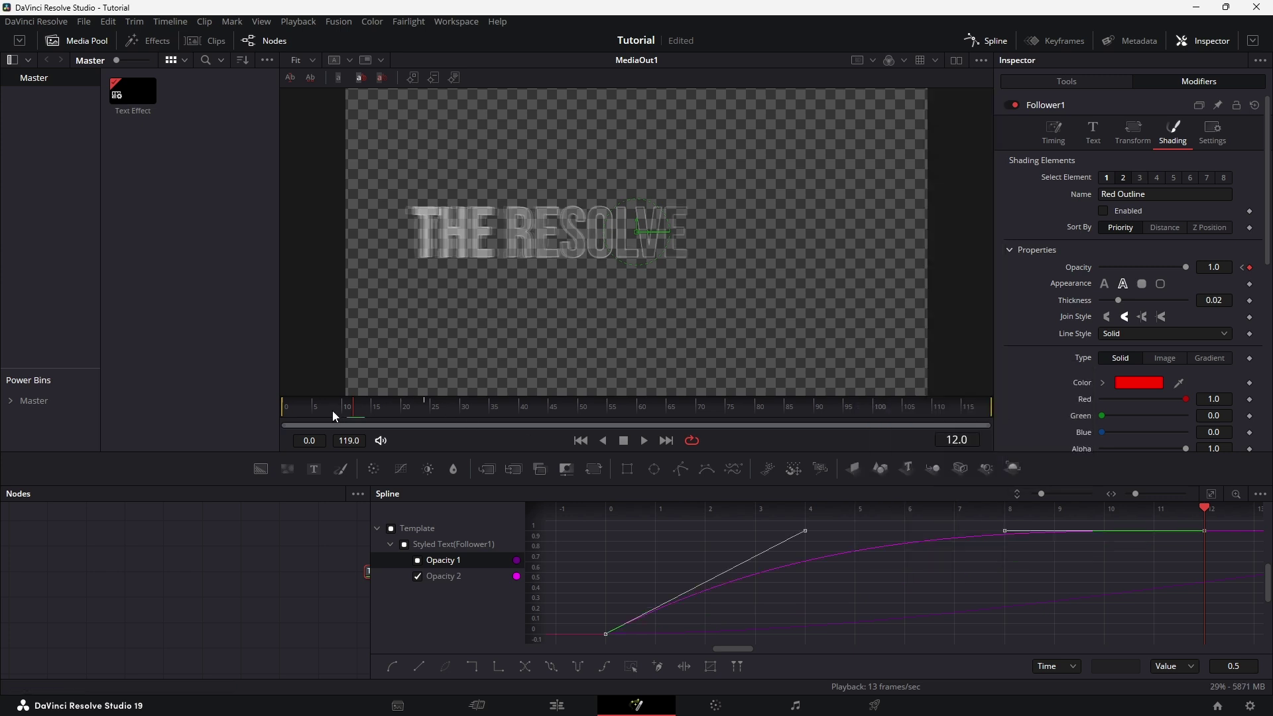
Preview the fade-in from the first frame, then deselect the text node.
{"action": "key", "text": "Home"}
{"action": "key", "text": "space"}
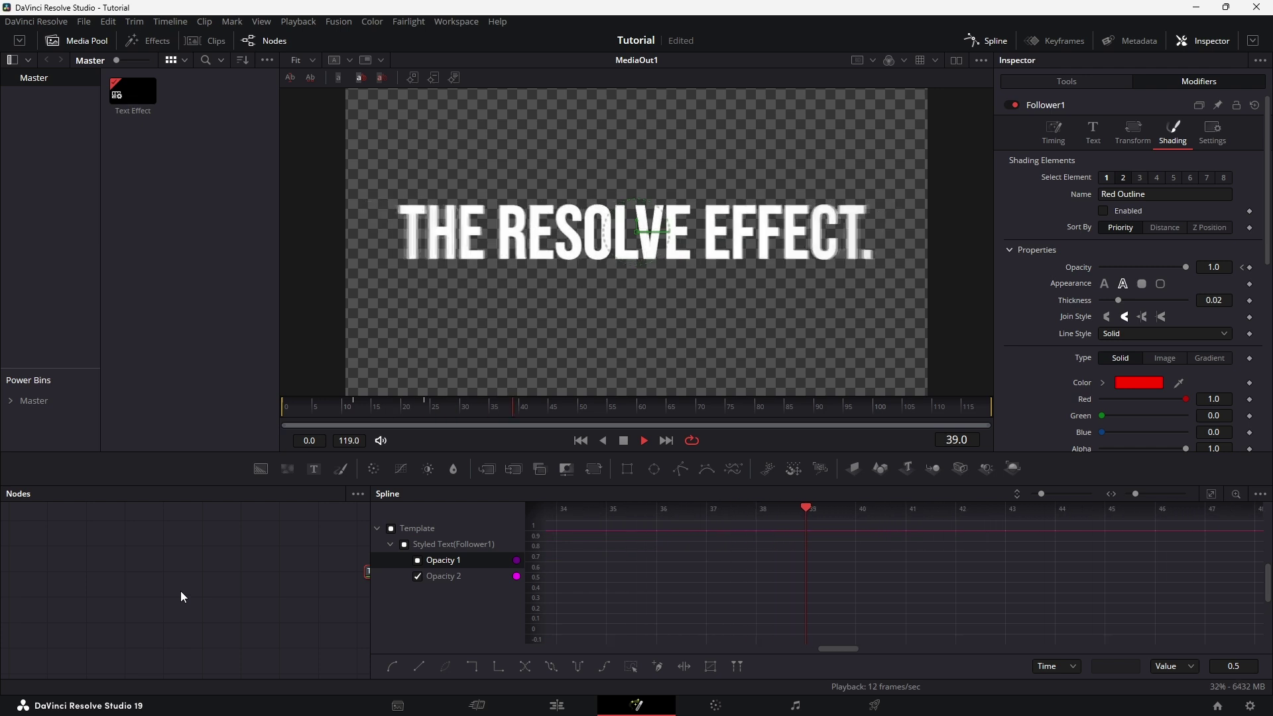
{"action": "left_click", "coordinate": [180, 591]}
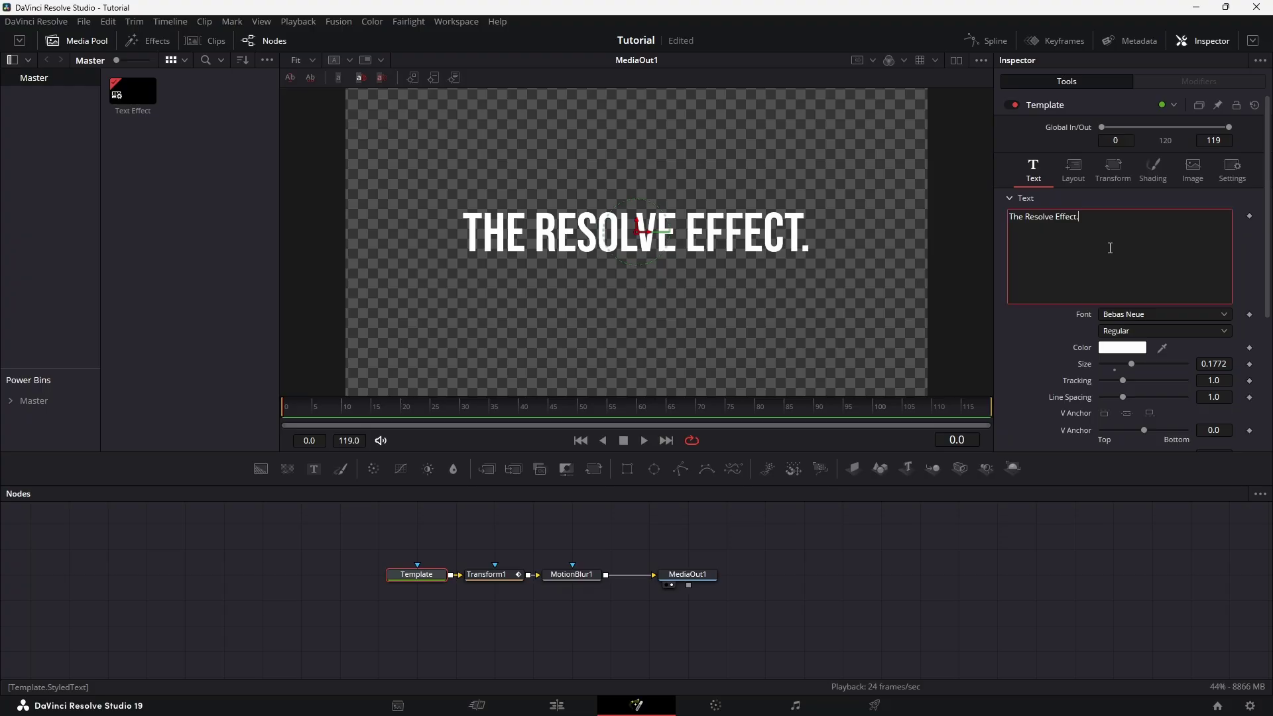
Attach a Follower modifier to the text and keyframe its per-character Offset in Shading.
{"action": "right_click", "coordinate": [1129, 257]}
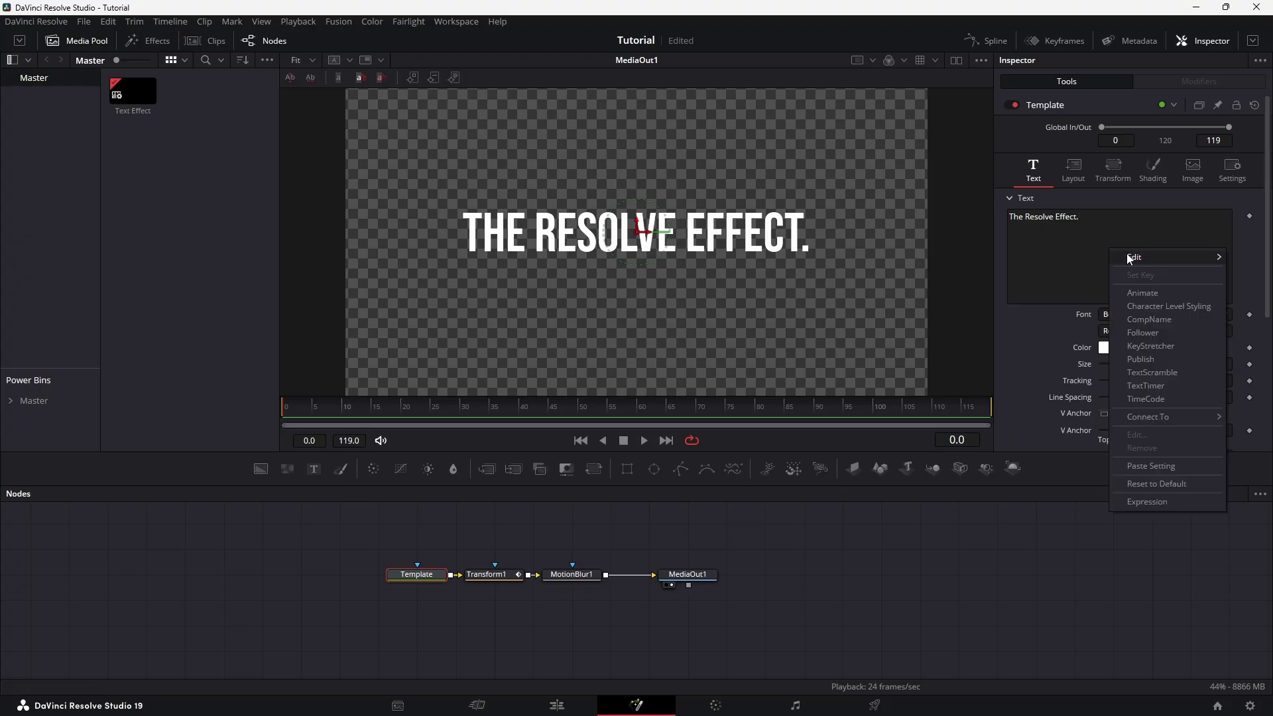
{"action": "left_click", "coordinate": [1128, 333]}
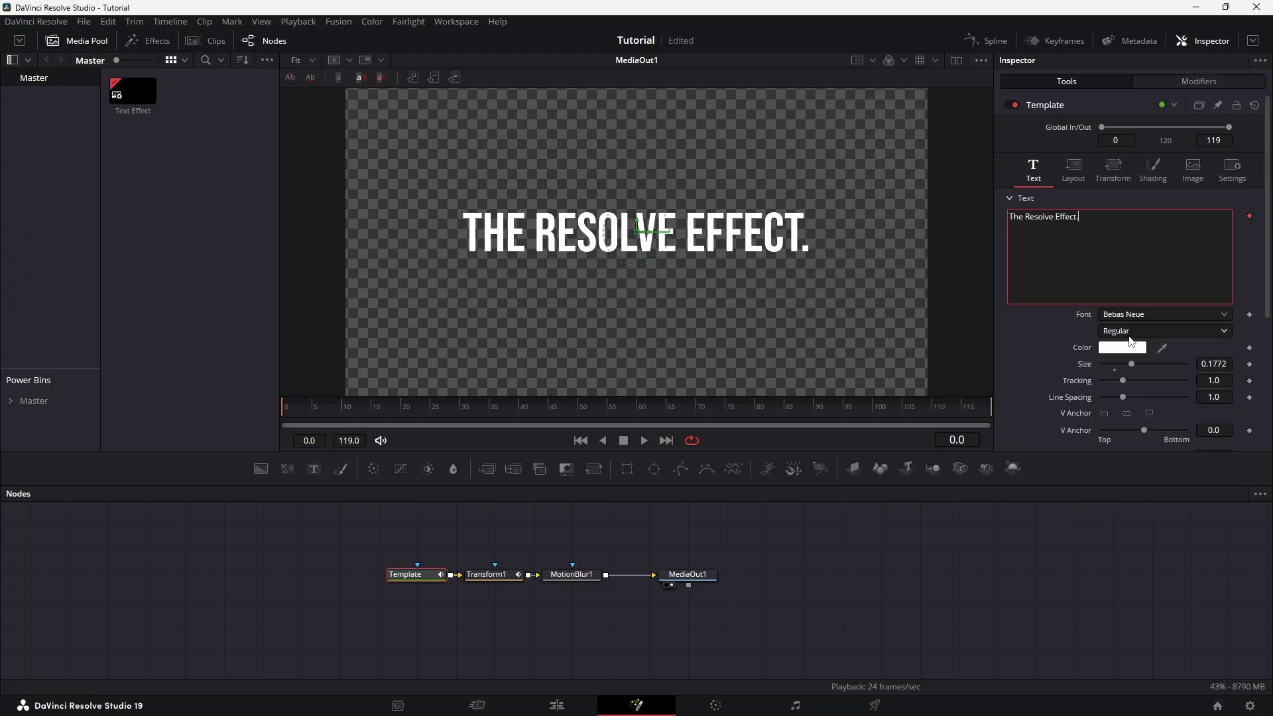
{"action": "left_click", "coordinate": [1168, 78]}
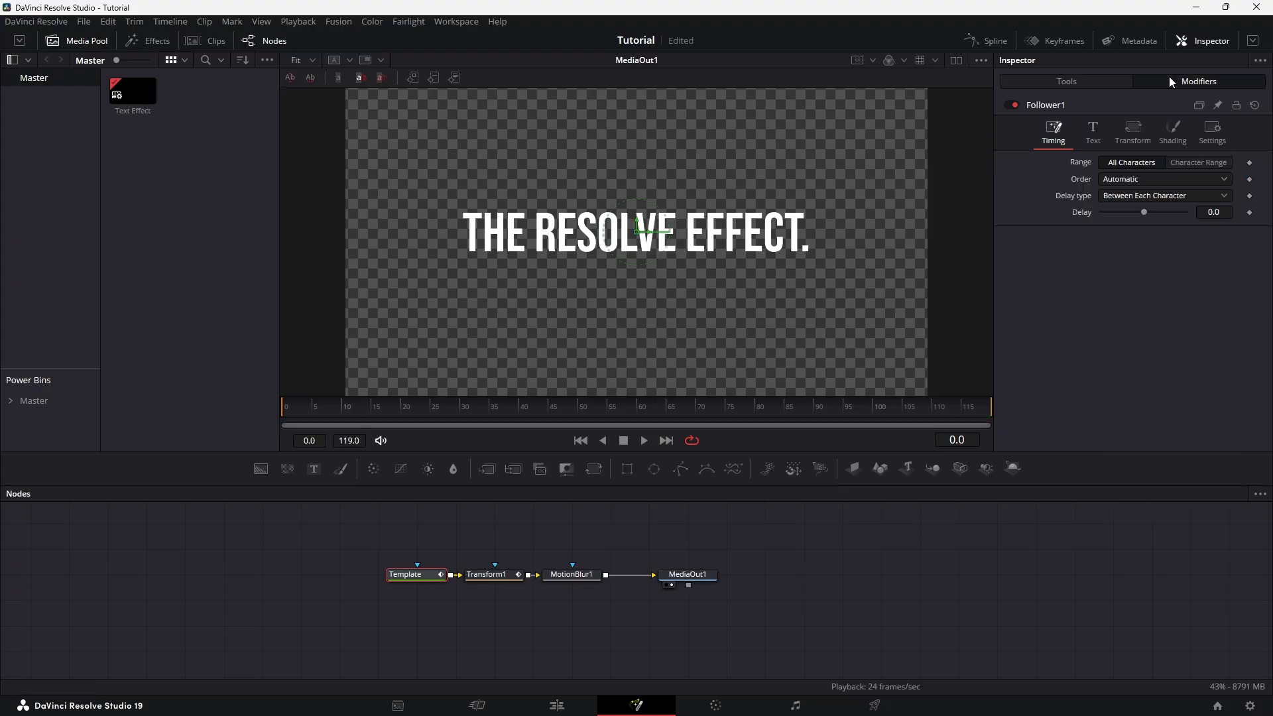
{"action": "left_click", "coordinate": [1171, 133]}
{"action": "scroll", "coordinate": [1140, 271], "scroll_direction": "down", "scroll_amount": 5}
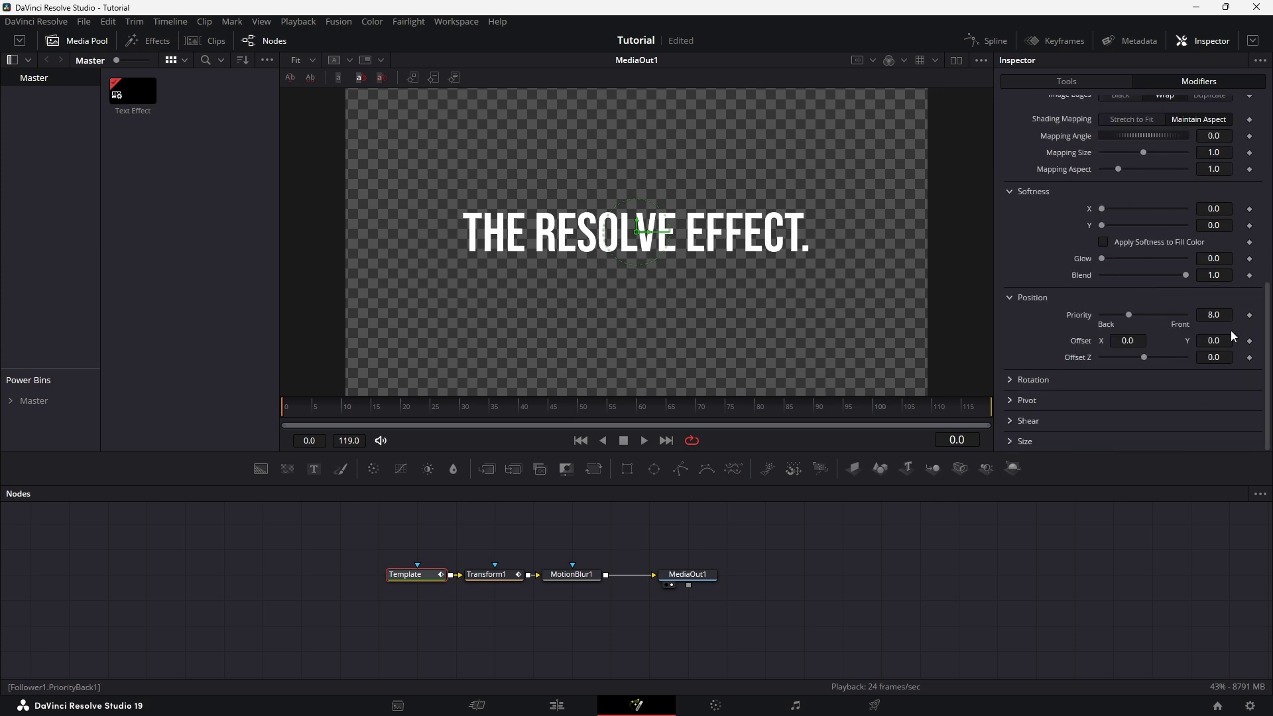
{"action": "left_click", "coordinate": [1249, 344]}
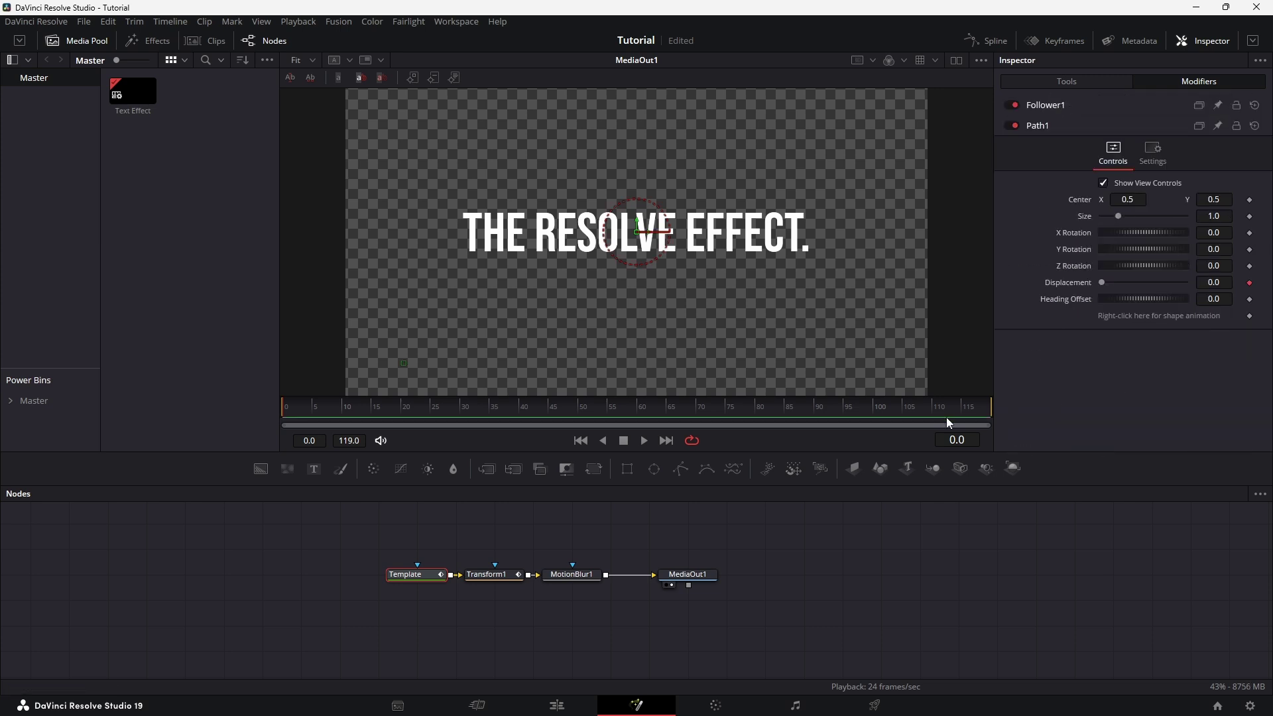
Key the Offset at frame 24, then drag Offset Y lower at frame 0.
{"action": "left_click", "coordinate": [1057, 106]}
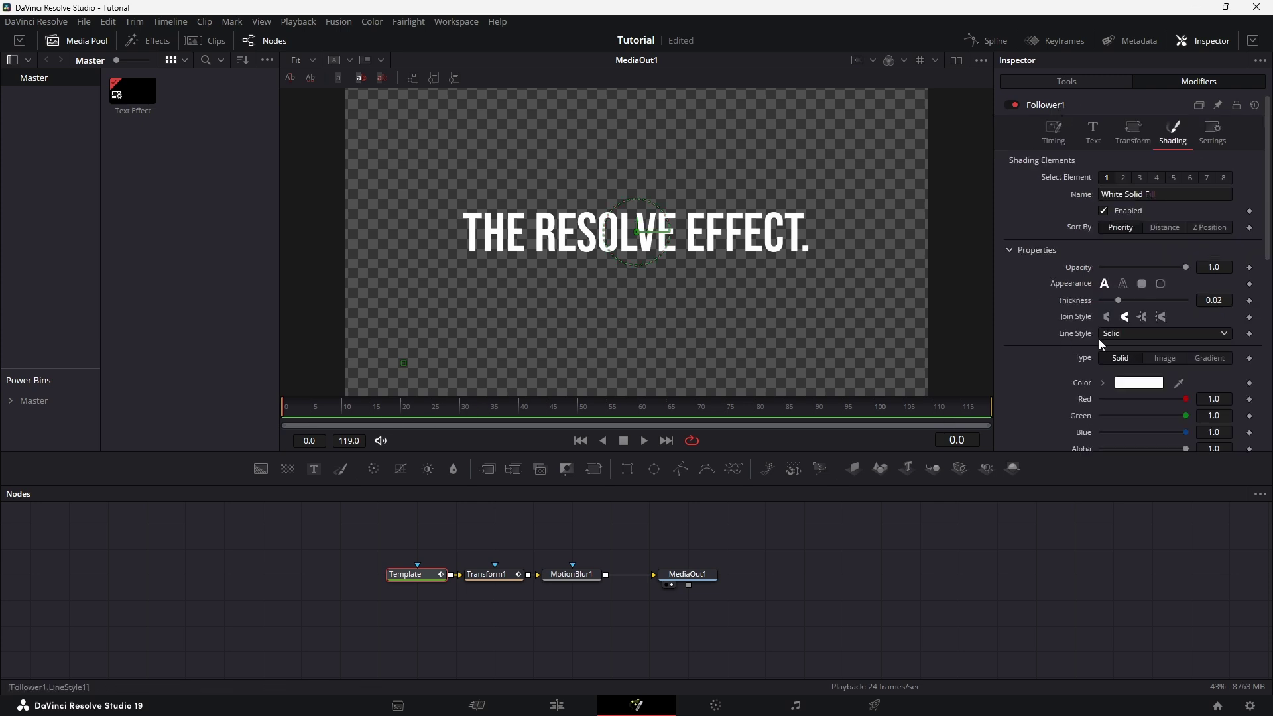
{"action": "scroll", "coordinate": [1099, 340], "scroll_direction": "down", "scroll_amount": 5}
{"action": "left_click", "coordinate": [974, 441]}
{"action": "type", "text": "24"}
{"action": "key", "text": "Return"}
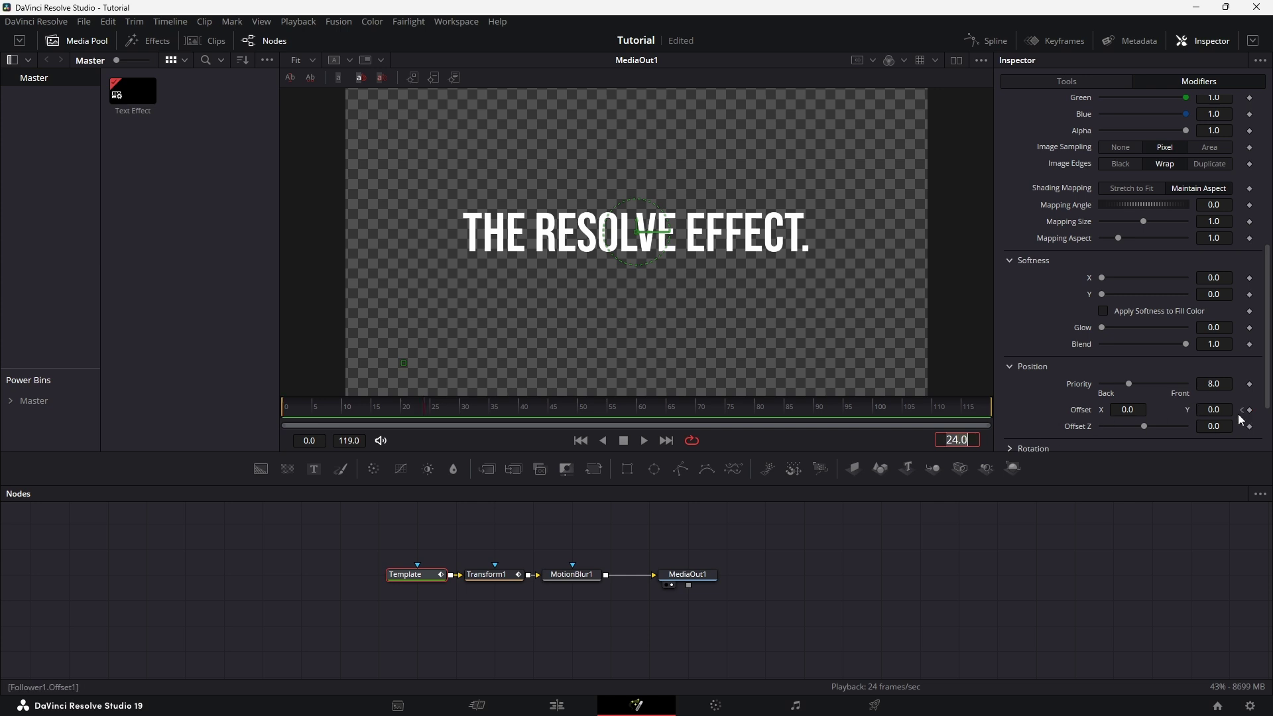
{"action": "left_click", "coordinate": [1243, 409]}
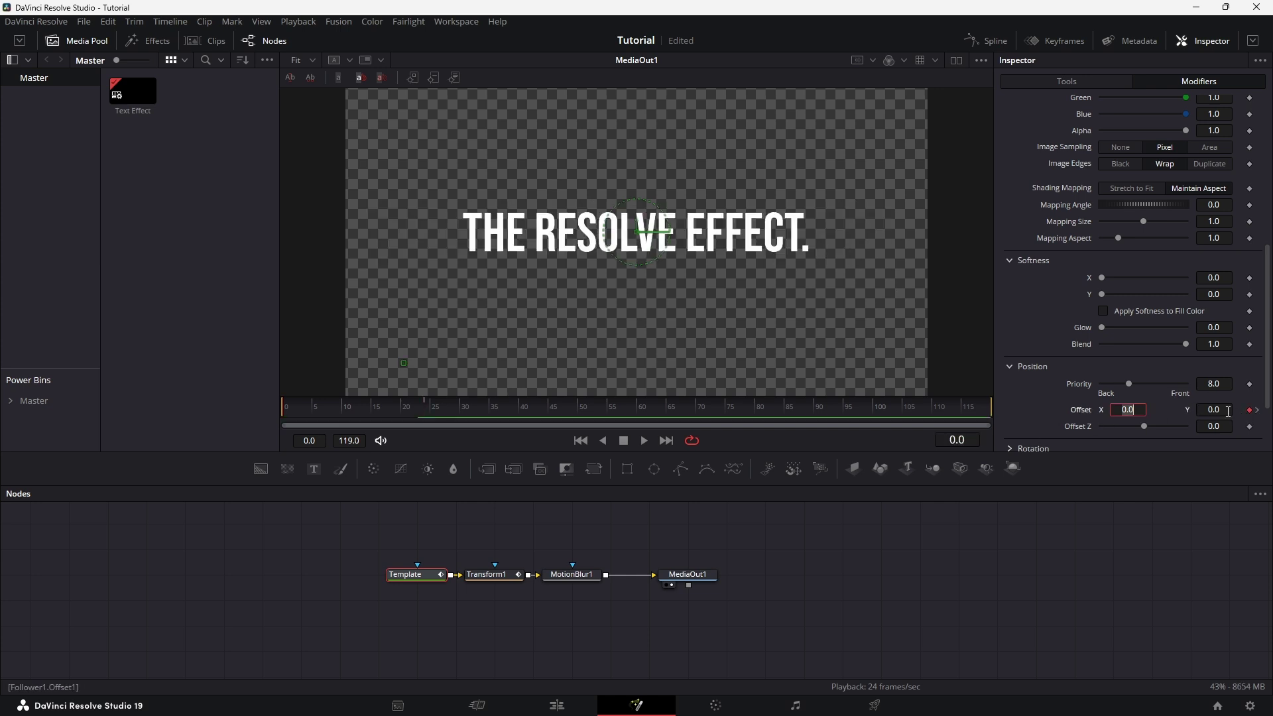
{"action": "left_click_drag", "start_coordinate": [1217, 410], "coordinate": [1245, 426]}
Set Follower1's Timing Delay to 1.0.
{"action": "scroll", "coordinate": [1160, 298], "scroll_direction": "up", "scroll_amount": 10}
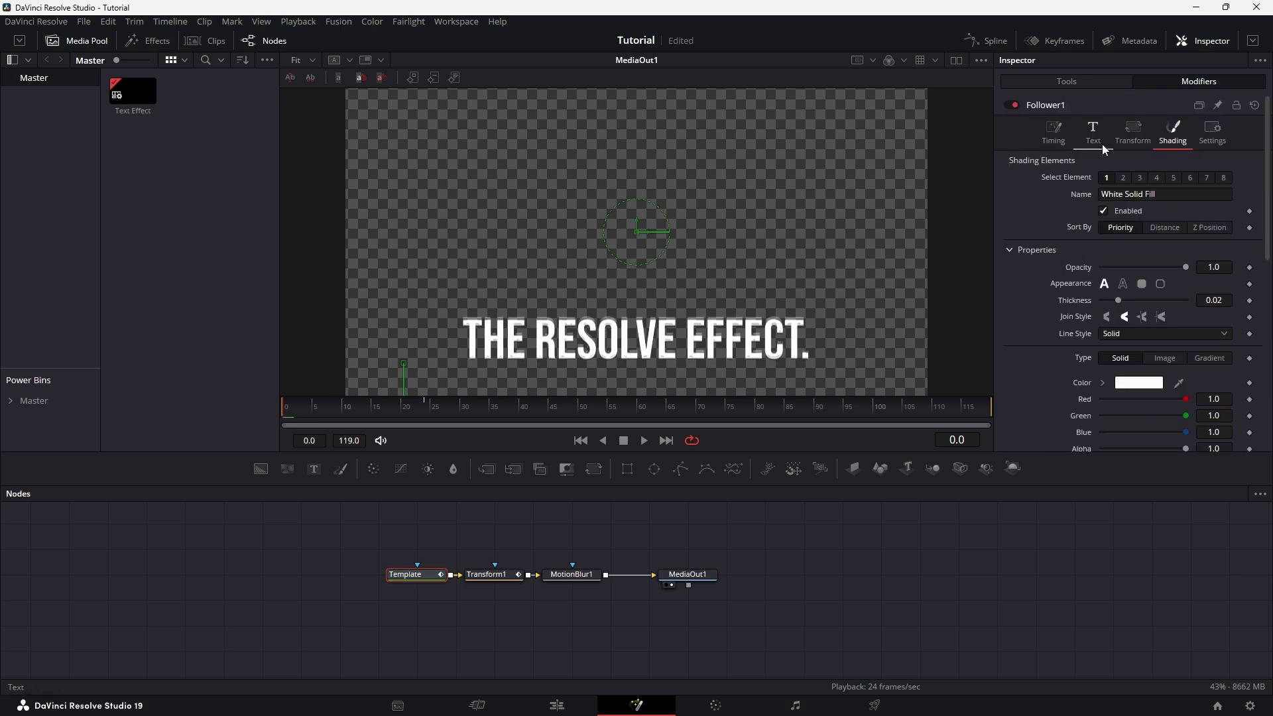
{"action": "left_click", "coordinate": [1054, 130]}
{"action": "left_click", "coordinate": [1219, 212]}
{"action": "type", "text": "10"}
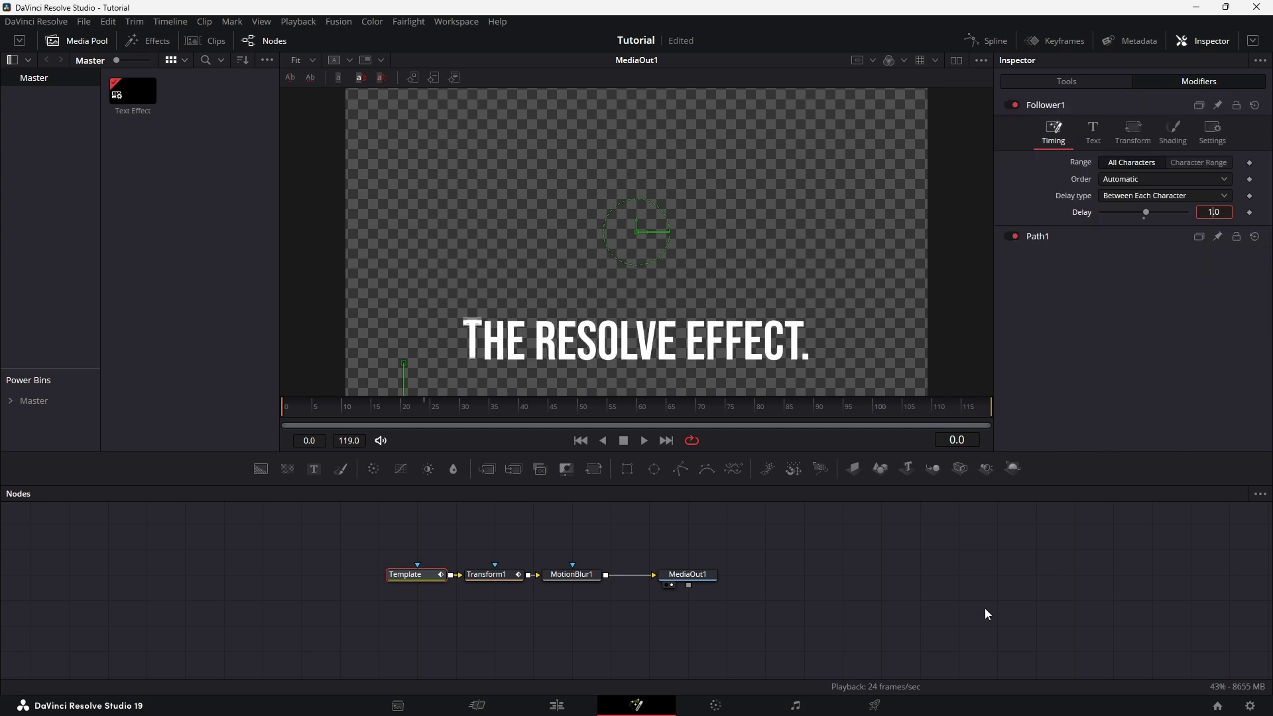
{"action": "key", "text": "Return"}
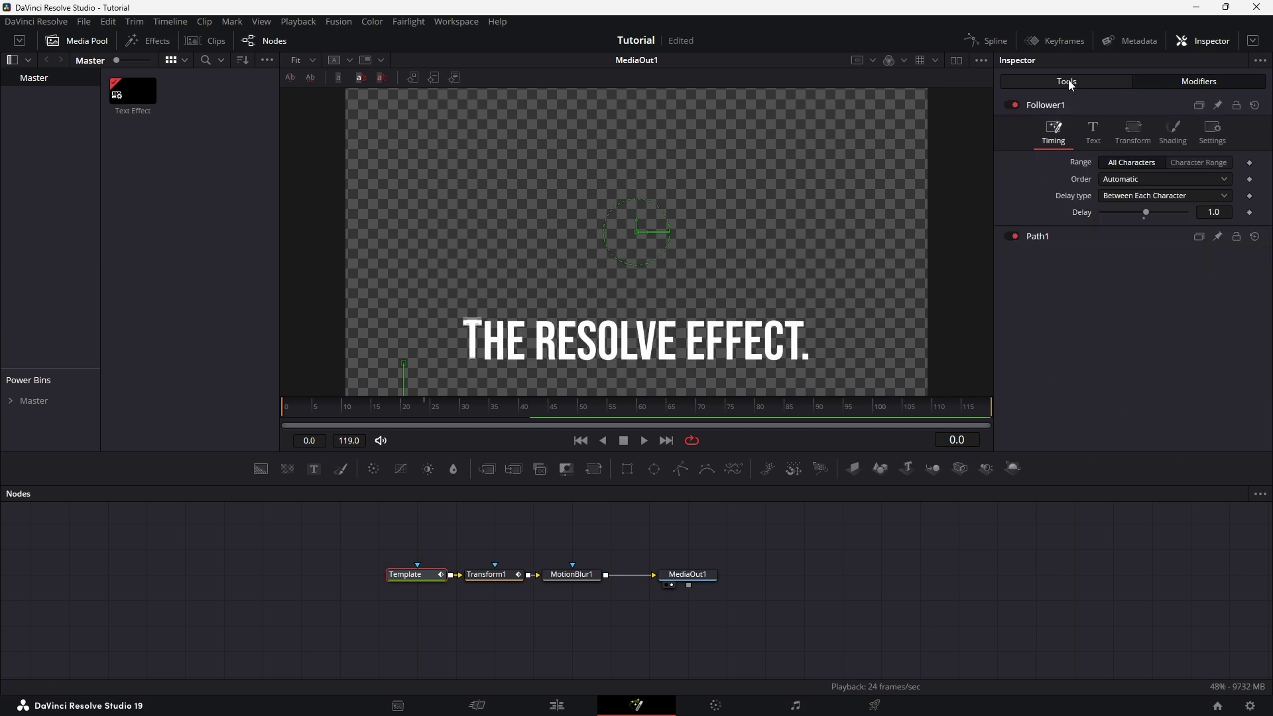
Keyframe letter Tracking at frame 24 and lower it to about 0.79 at frame 0.
{"action": "left_click", "coordinate": [1069, 82]}
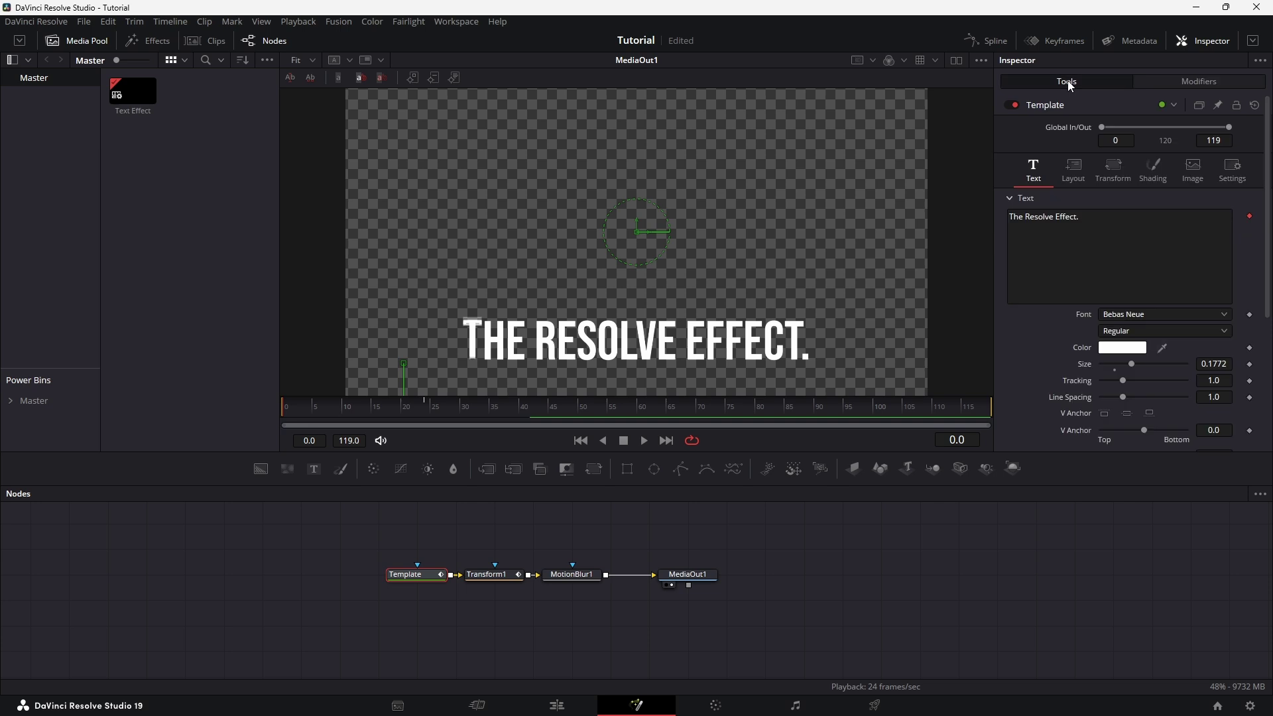
{"action": "left_click", "coordinate": [426, 409]}
{"action": "left_click", "coordinate": [1248, 381]}
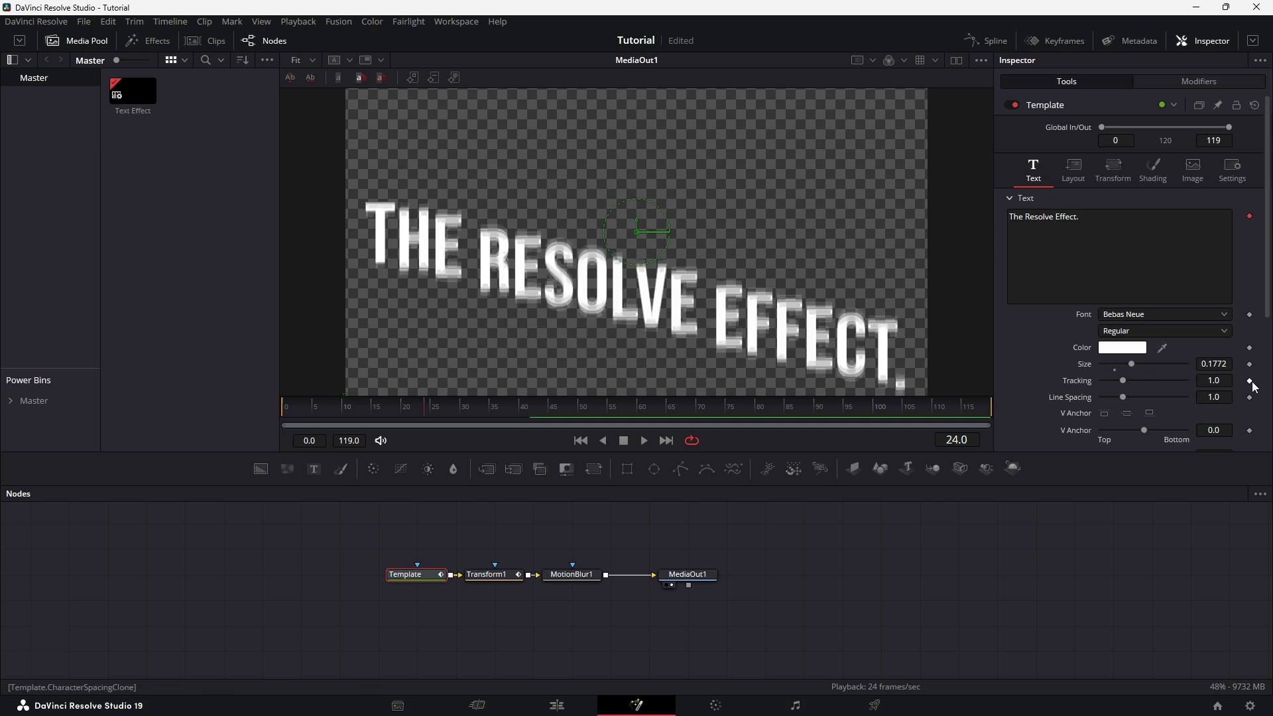
{"action": "left_click_drag", "start_coordinate": [403, 420], "coordinate": [130, 426]}
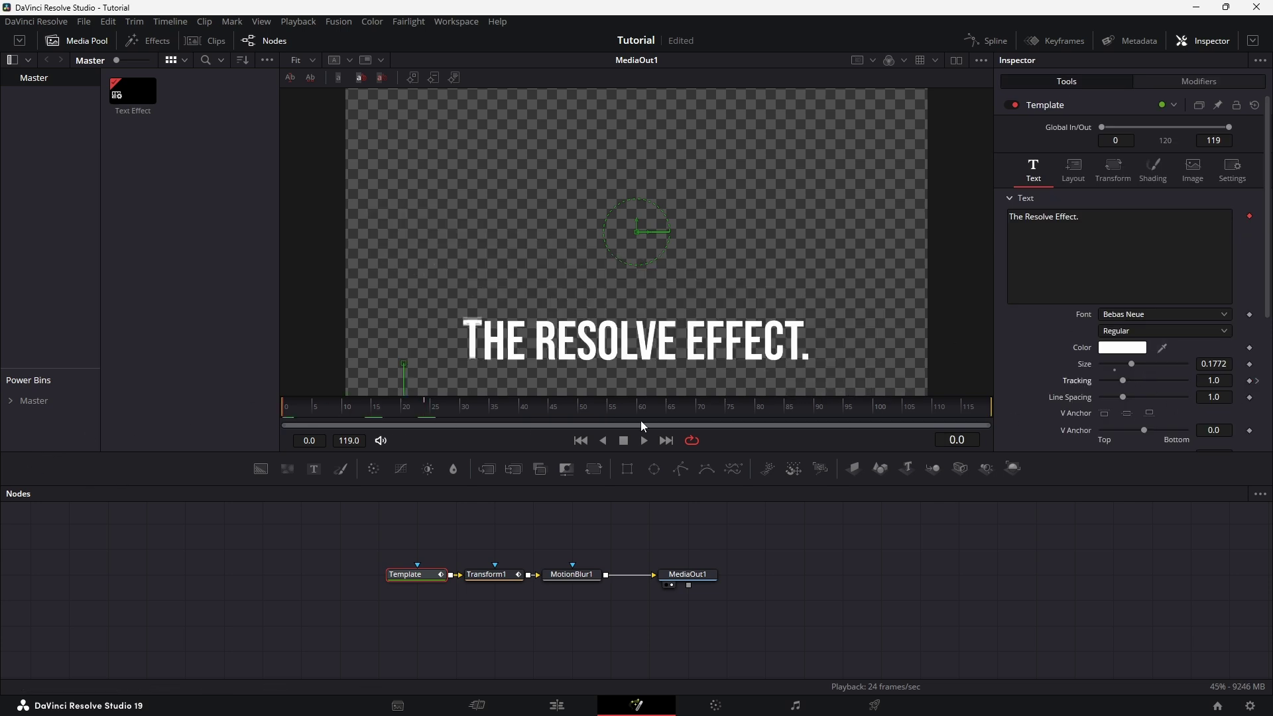
{"action": "mouse_move", "coordinate": [1213, 381]}
{"action": "left_mouse_down"}
{"action": "mouse_move", "coordinate": [1196, 380]}
{"action": "mouse_move", "coordinate": [1221, 384]}
{"action": "left_mouse_up"}
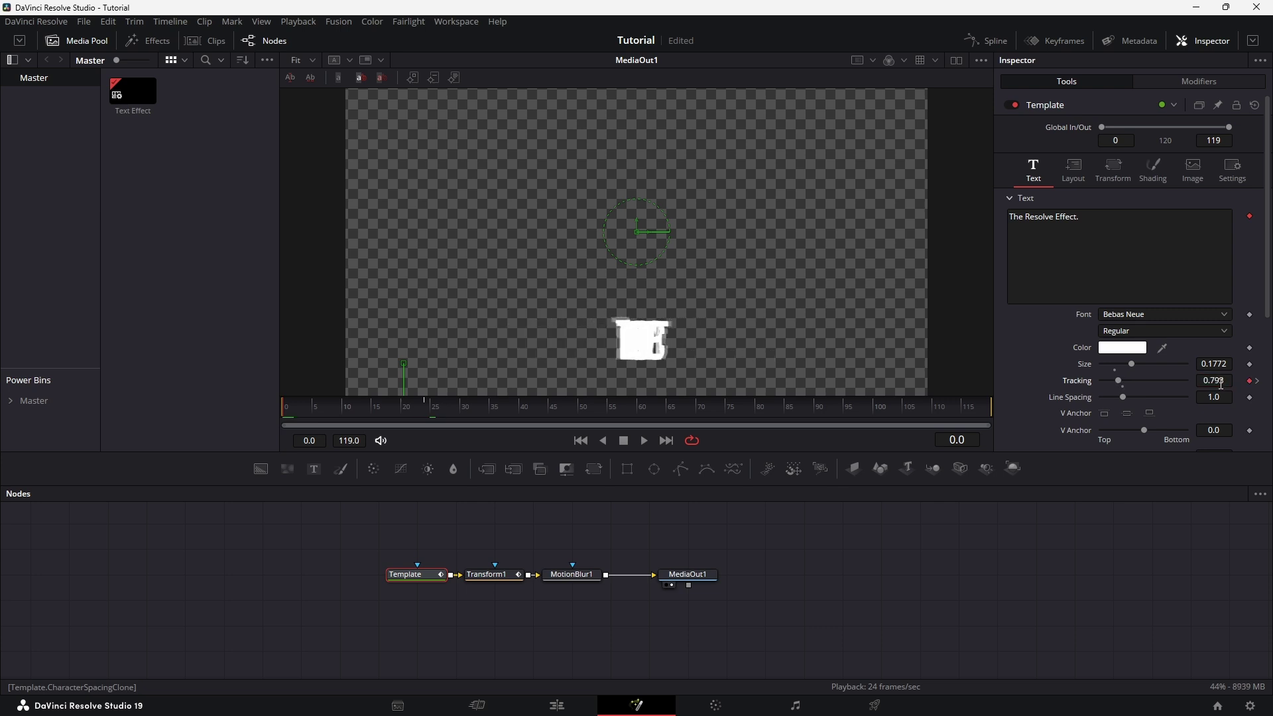
Keyframe Follower1 character Opacity at 0.0 on frame 0 and 1.0 on frame 10.
{"action": "left_click", "coordinate": [1178, 85]}
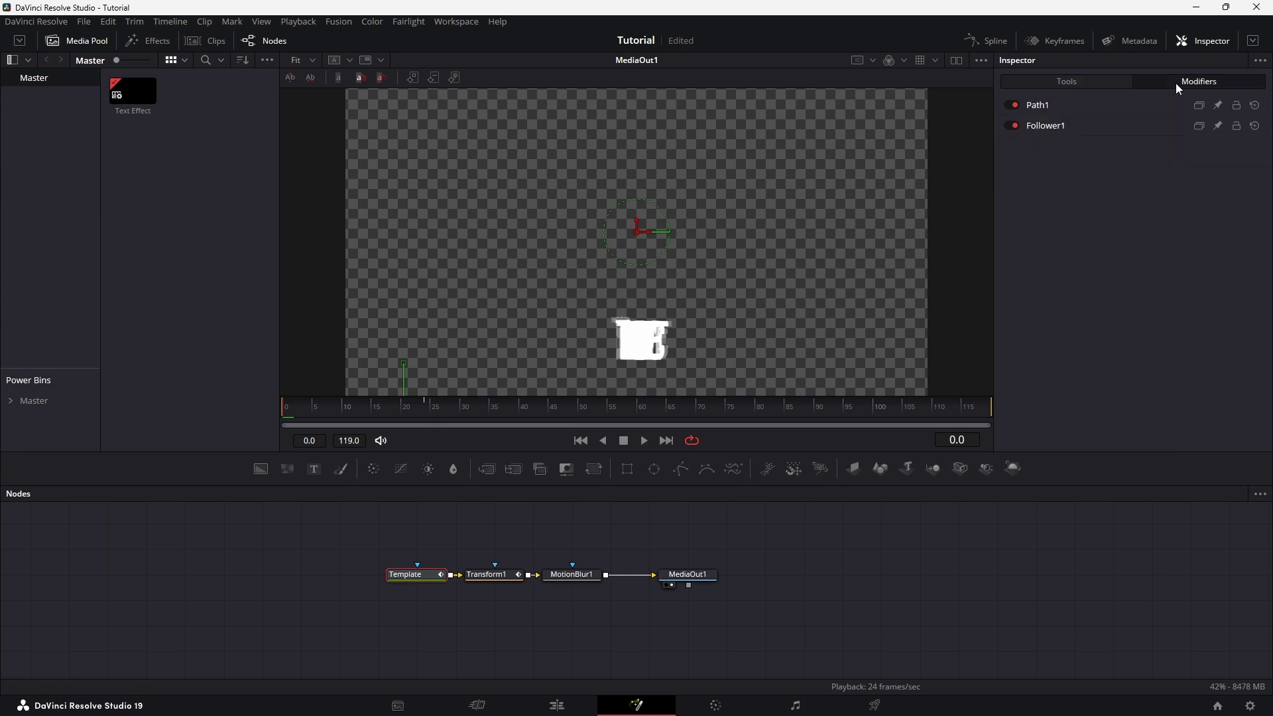
{"action": "left_click", "coordinate": [1061, 128]}
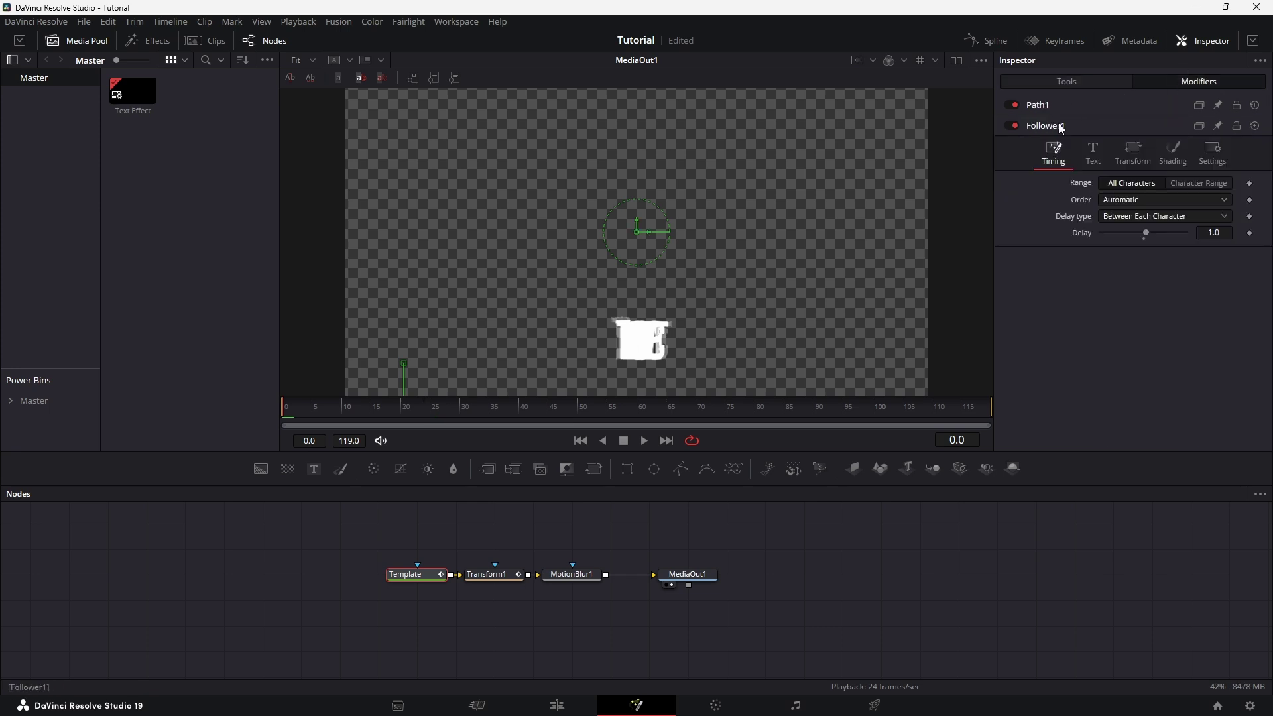
{"action": "left_click", "coordinate": [1170, 149]}
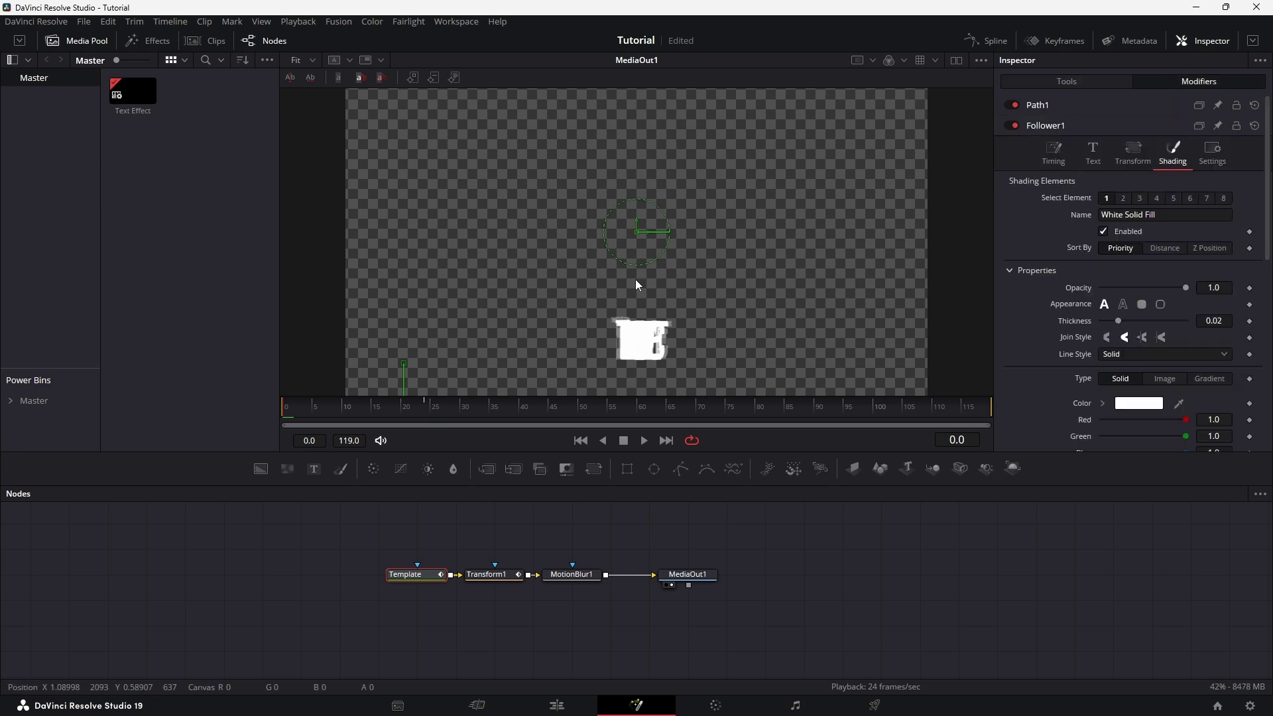
{"action": "left_click_drag", "start_coordinate": [1186, 288], "coordinate": [756, 335]}
{"action": "left_click", "coordinate": [1249, 288]}
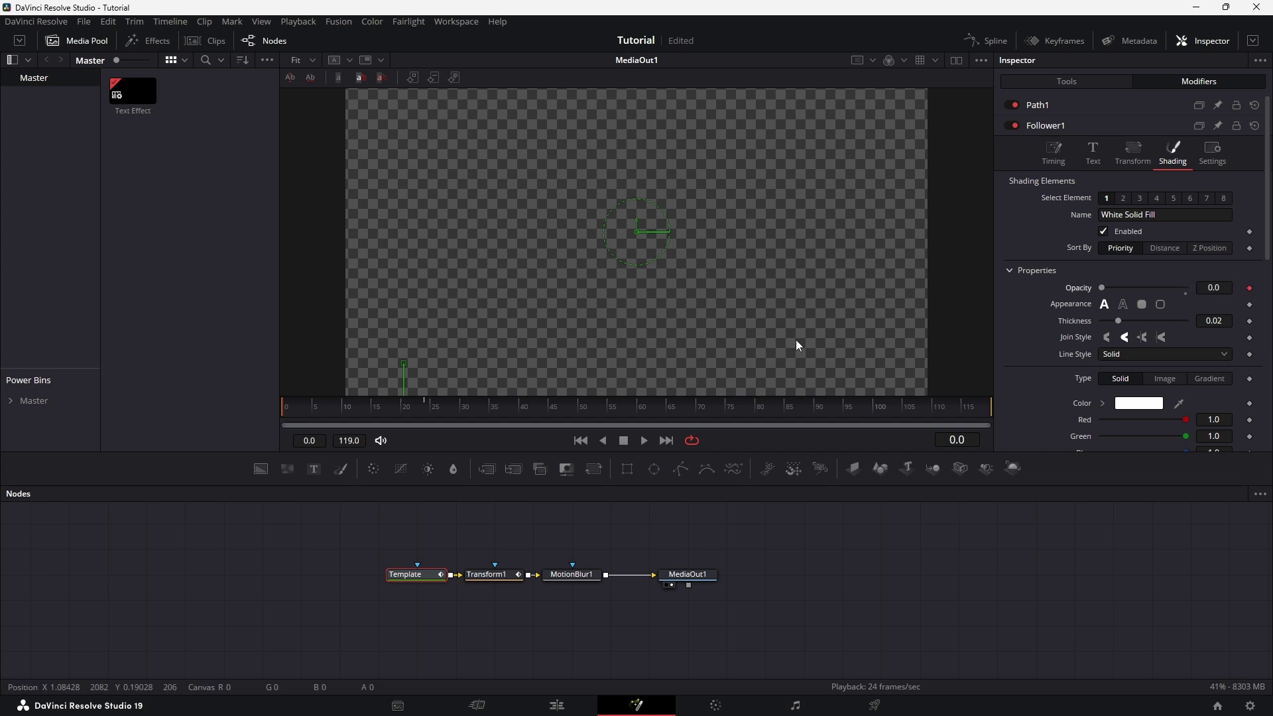
{"action": "left_click", "coordinate": [344, 407]}
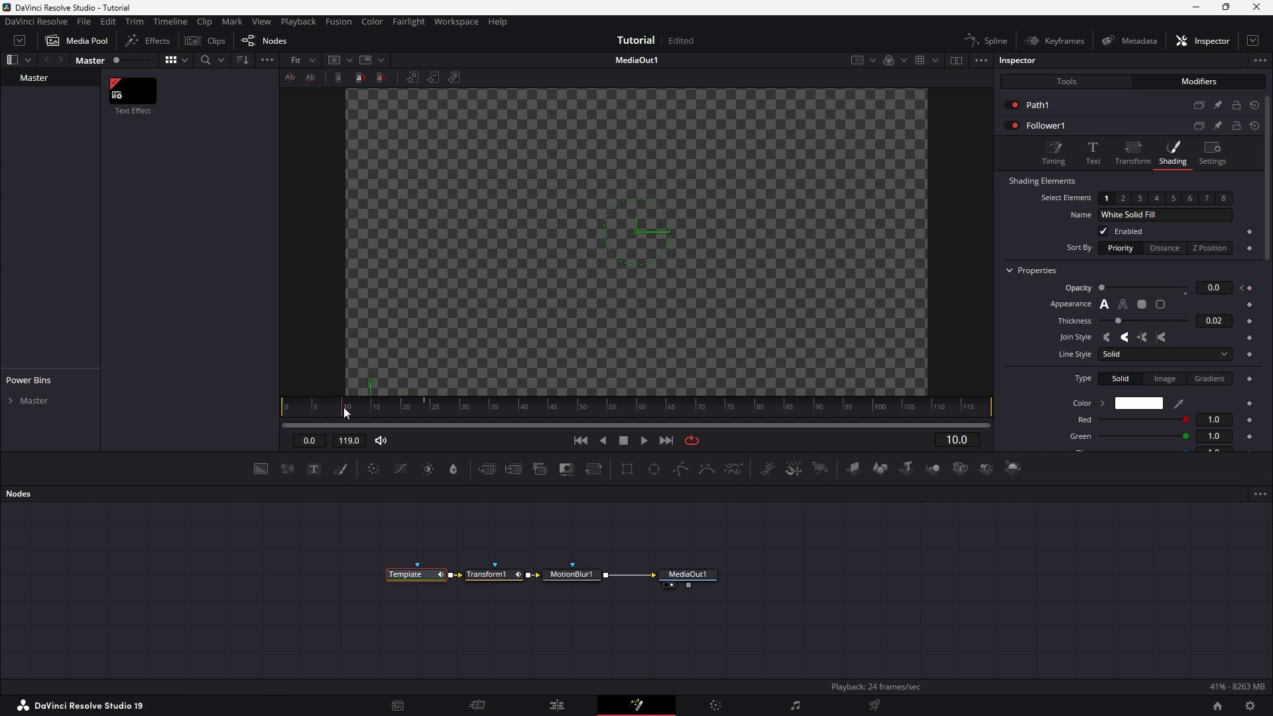
{"action": "left_click_drag", "start_coordinate": [1103, 286], "coordinate": [1180, 294]}
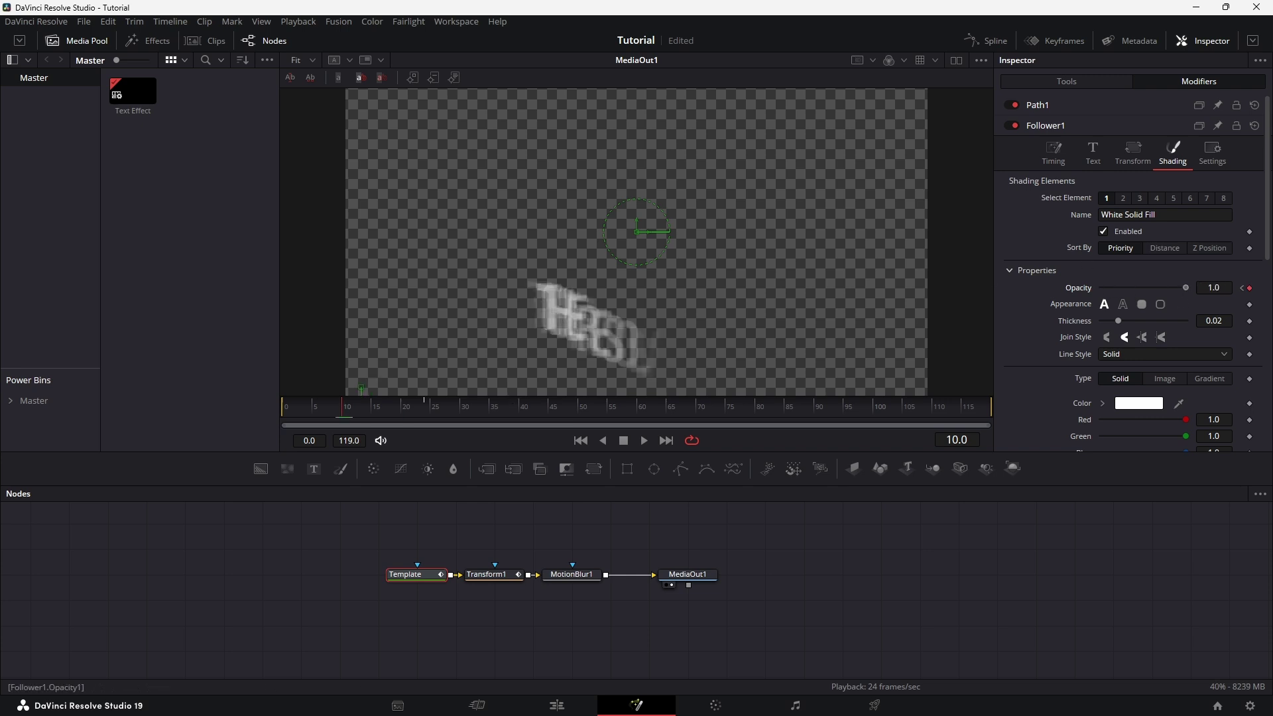
{"action": "left_click", "coordinate": [986, 40]}
Apply Out Cubic easing to all opacity keys, close the Spline editor and play back.
{"action": "left_click", "coordinate": [1210, 494]}
{"action": "key", "text": "ctrl+a"}
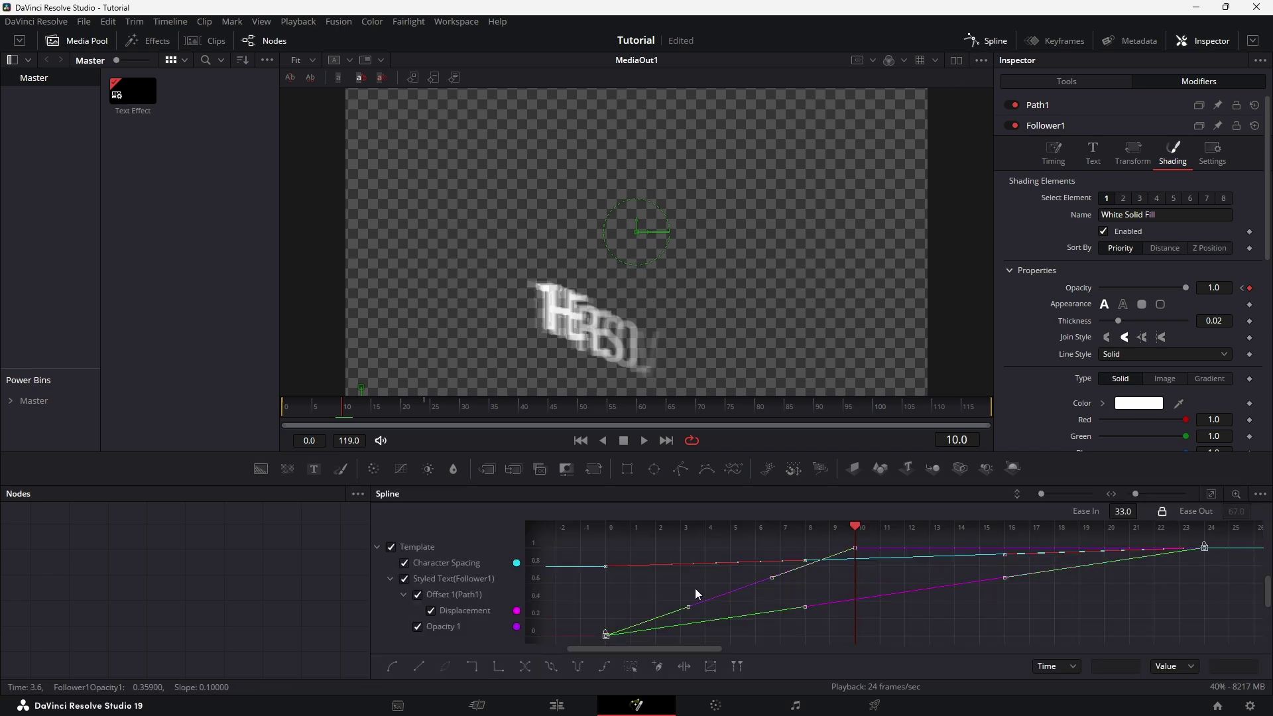
{"action": "right_click", "coordinate": [695, 587]}
{"action": "mouse_move", "coordinate": [763, 395]}
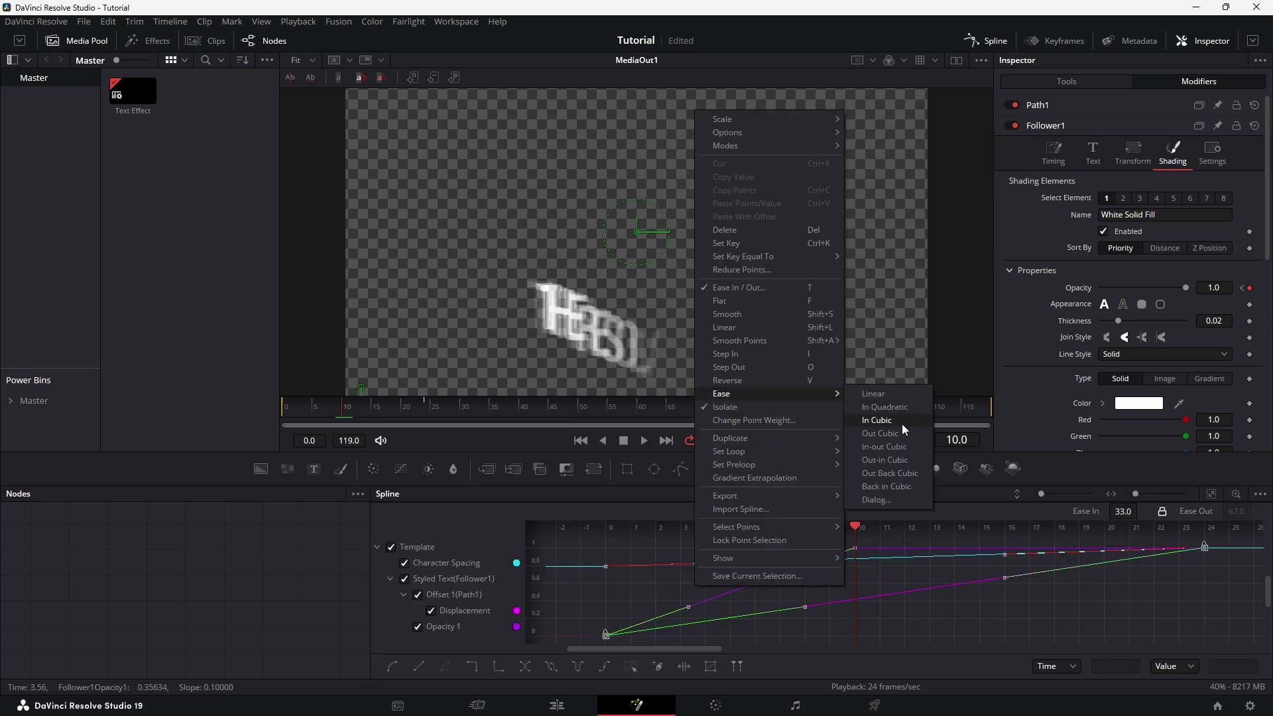
{"action": "left_click", "coordinate": [889, 434]}
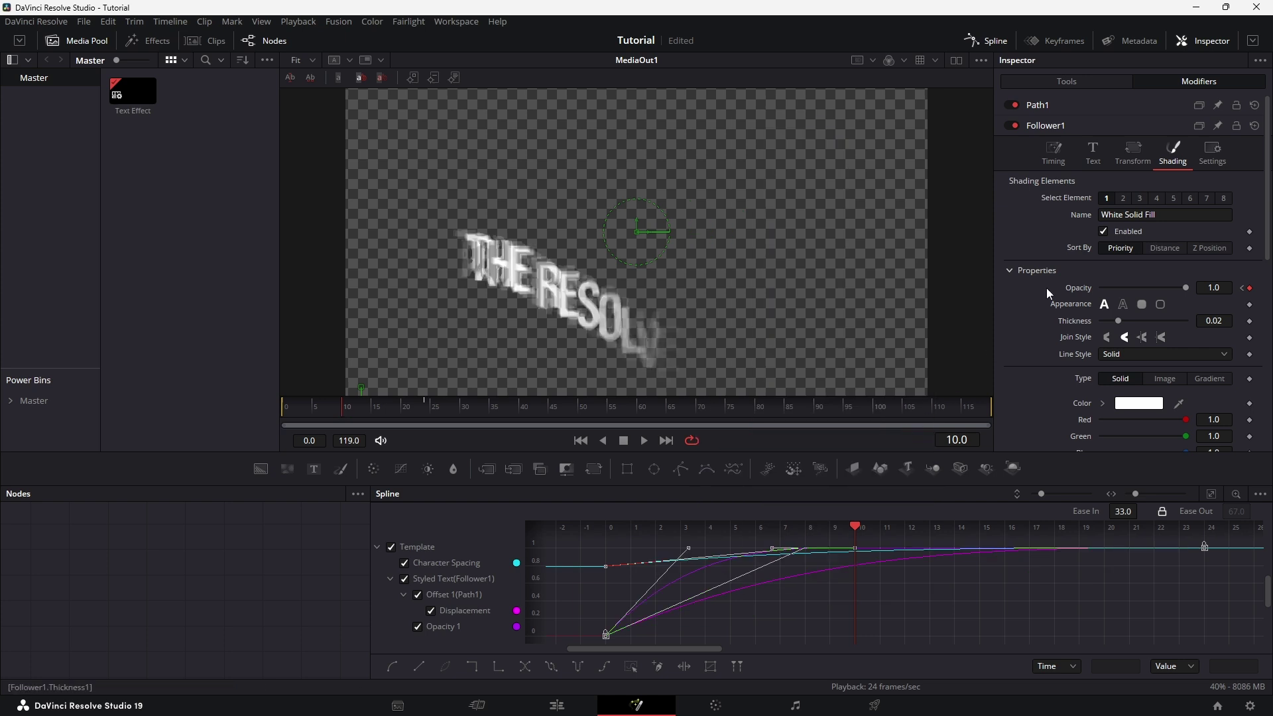
{"action": "left_click", "coordinate": [995, 41]}
{"action": "key", "text": "space"}
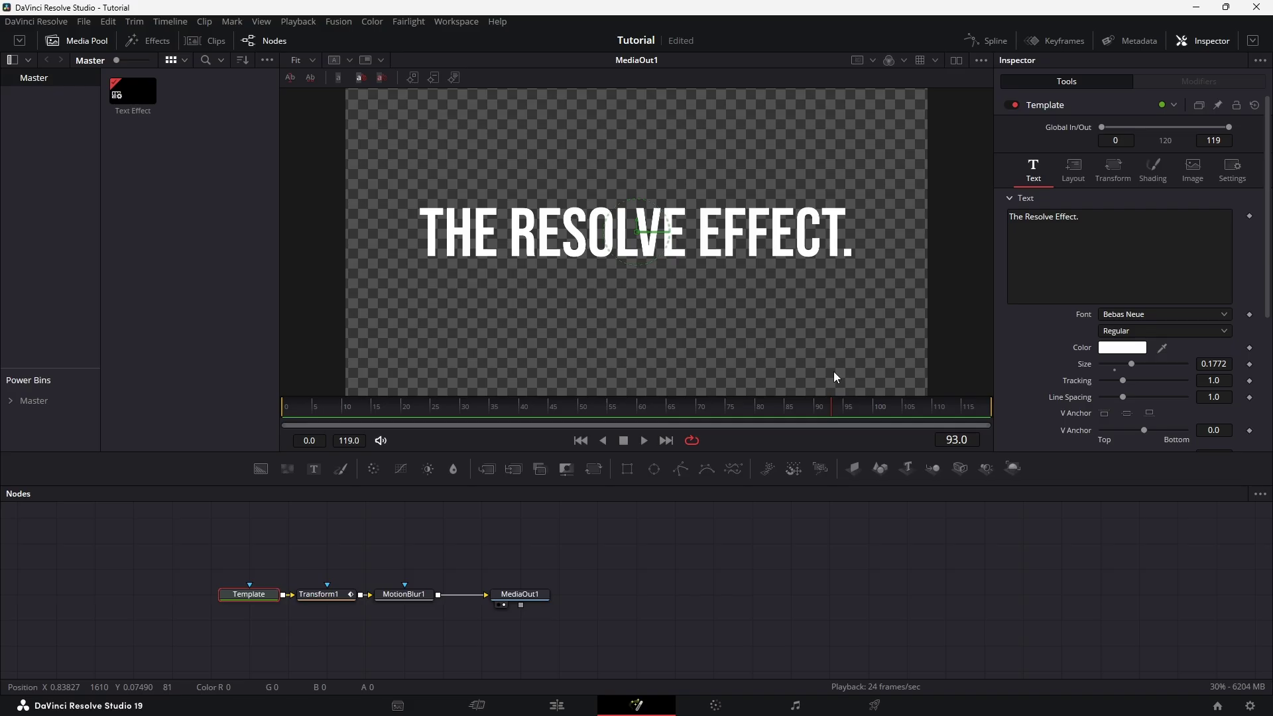
Add a Follower modifier to the title text and show its settings.
{"action": "right_click", "coordinate": [1074, 254]}
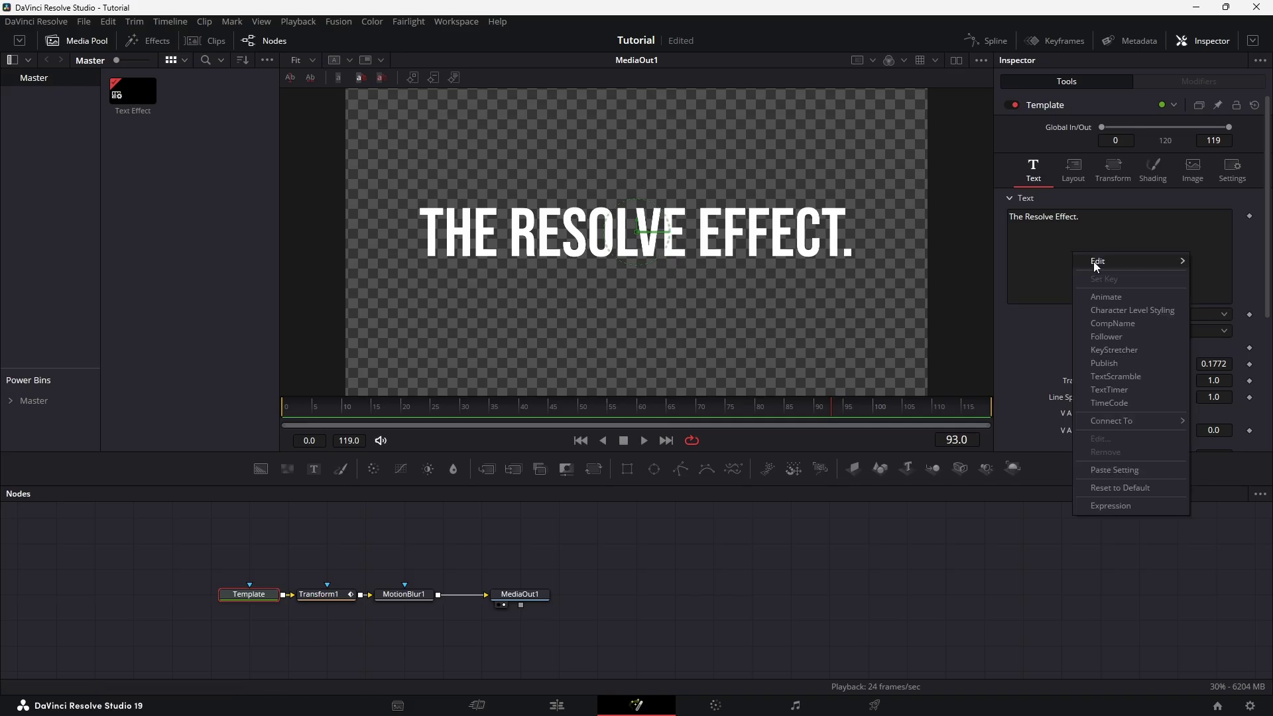
{"action": "left_click", "coordinate": [1101, 338]}
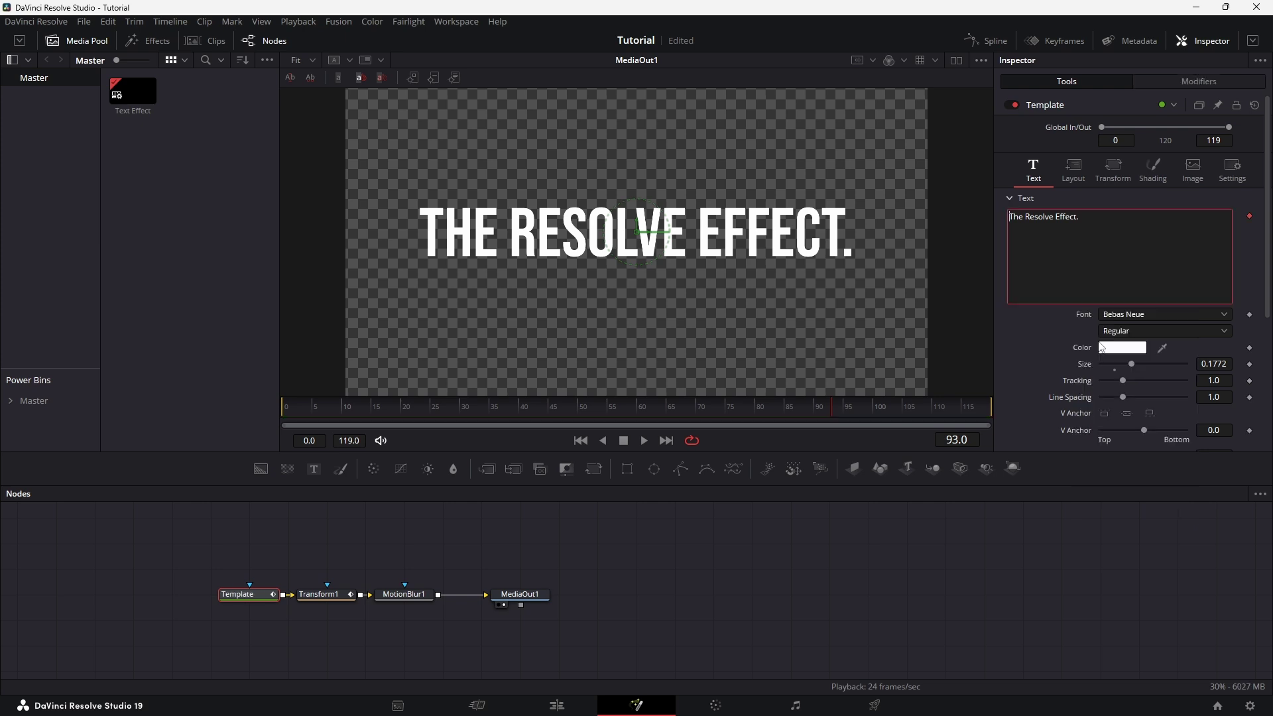
{"action": "left_click", "coordinate": [1171, 85]}
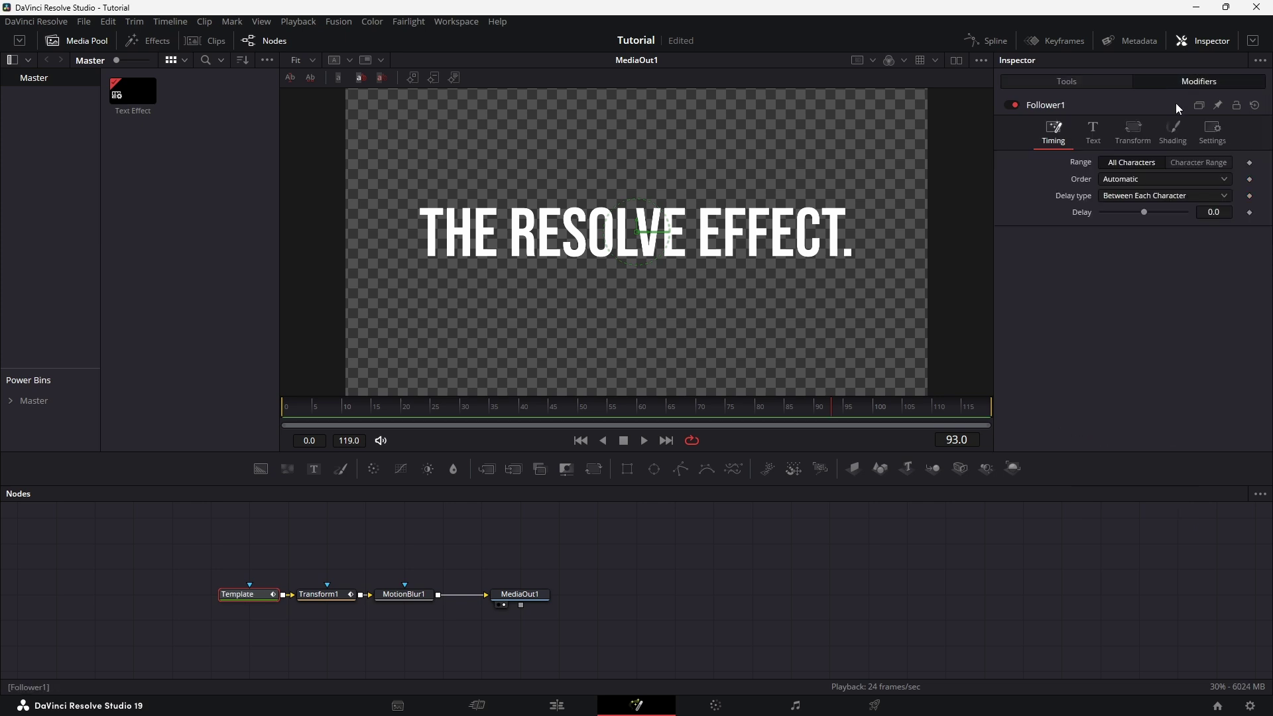
Set the character Delay to 1.0 and Order to Completely Random.
{"action": "left_click", "coordinate": [1223, 216]}
{"action": "key", "text": "Return"}
{"action": "left_click", "coordinate": [1150, 178]}
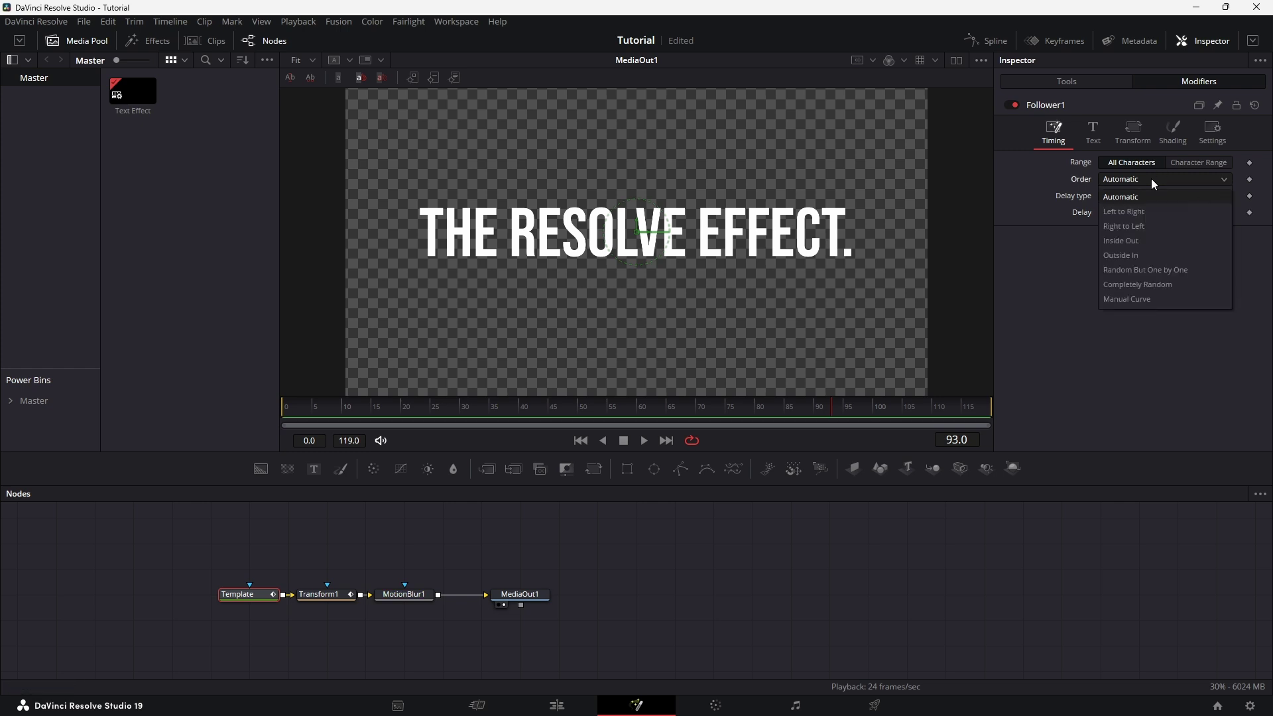
{"action": "left_click", "coordinate": [1135, 285]}
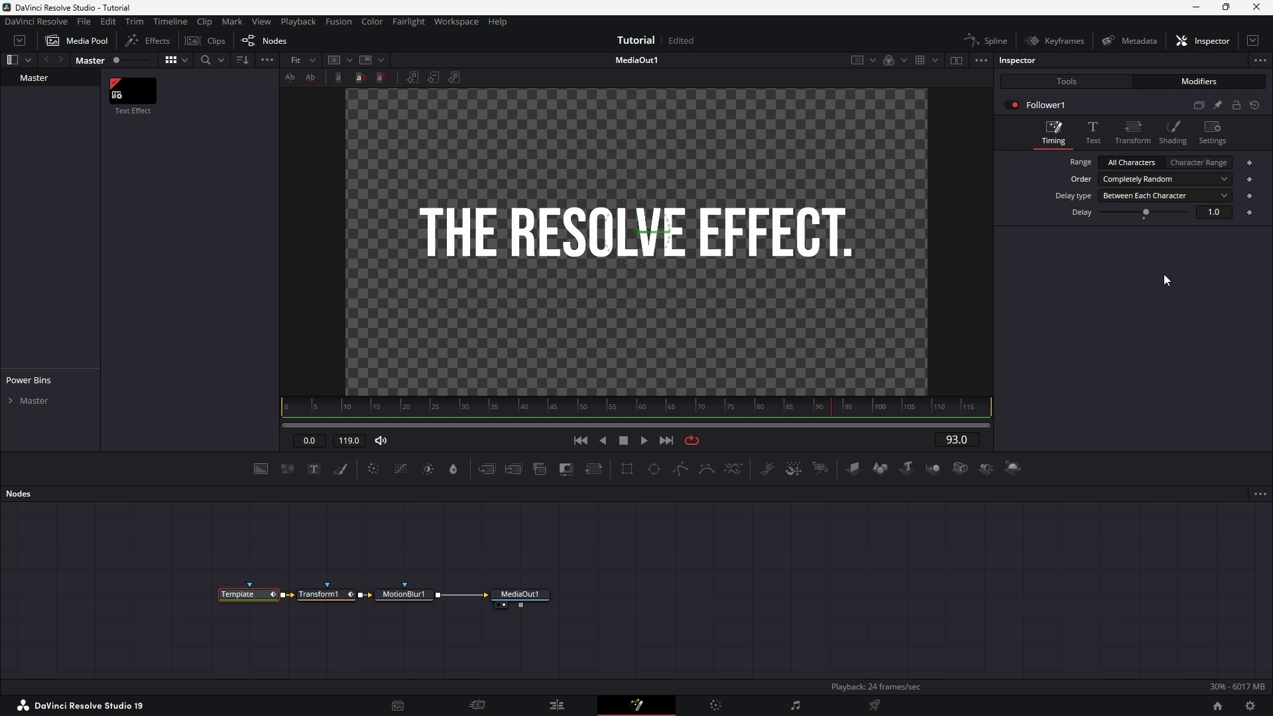
{"action": "left_click", "coordinate": [1181, 124]}
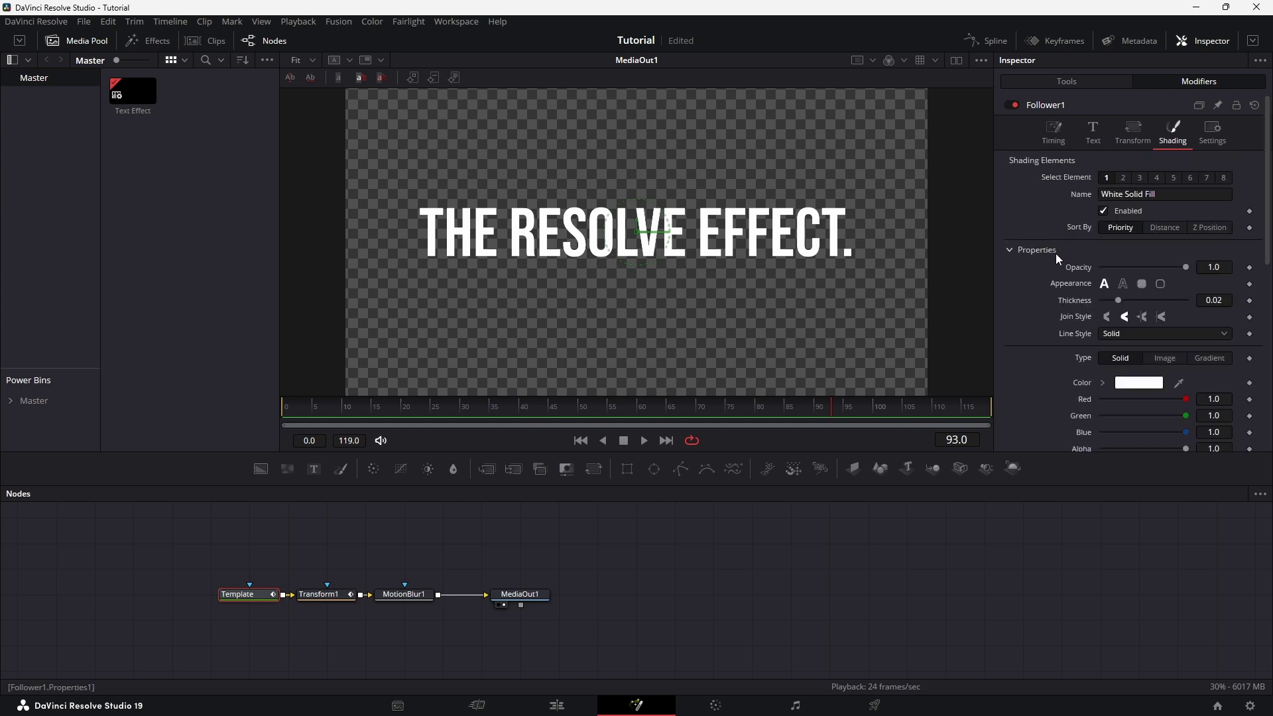
{"action": "scroll", "coordinate": [1055, 255], "scroll_direction": "down", "scroll_amount": 5}
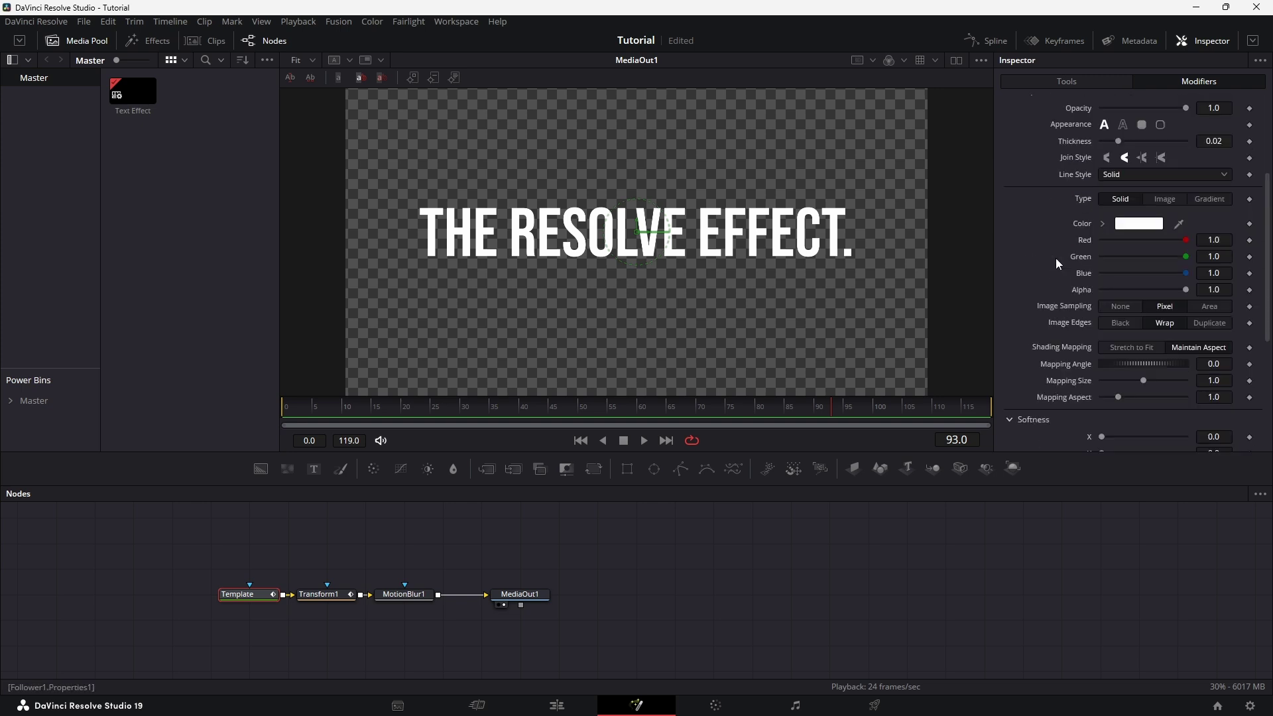
Keyframe Softness X and Y at 0.0 on frame 24, then raise both to 20.0 at frame 0.
{"action": "double_click", "coordinate": [975, 435]}
{"action": "type", "text": "24"}
{"action": "key", "text": "Return"}
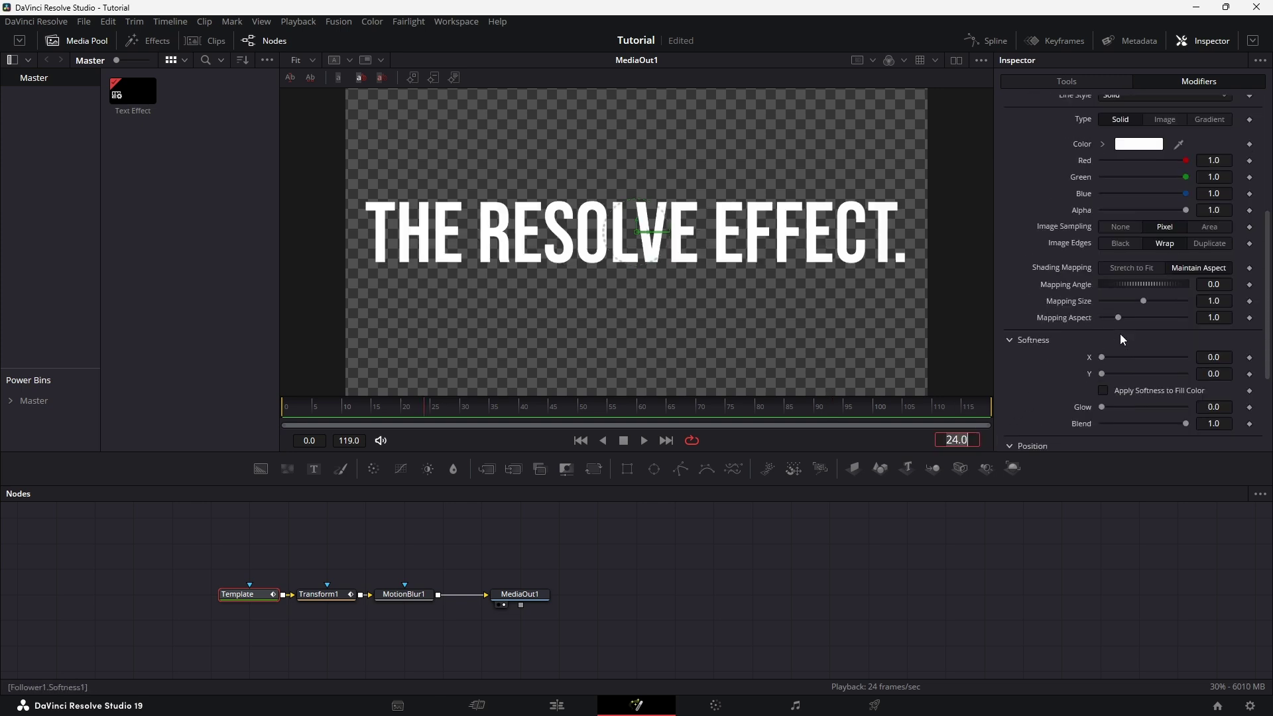
{"action": "left_click", "coordinate": [1250, 358]}
{"action": "left_click", "coordinate": [1250, 374]}
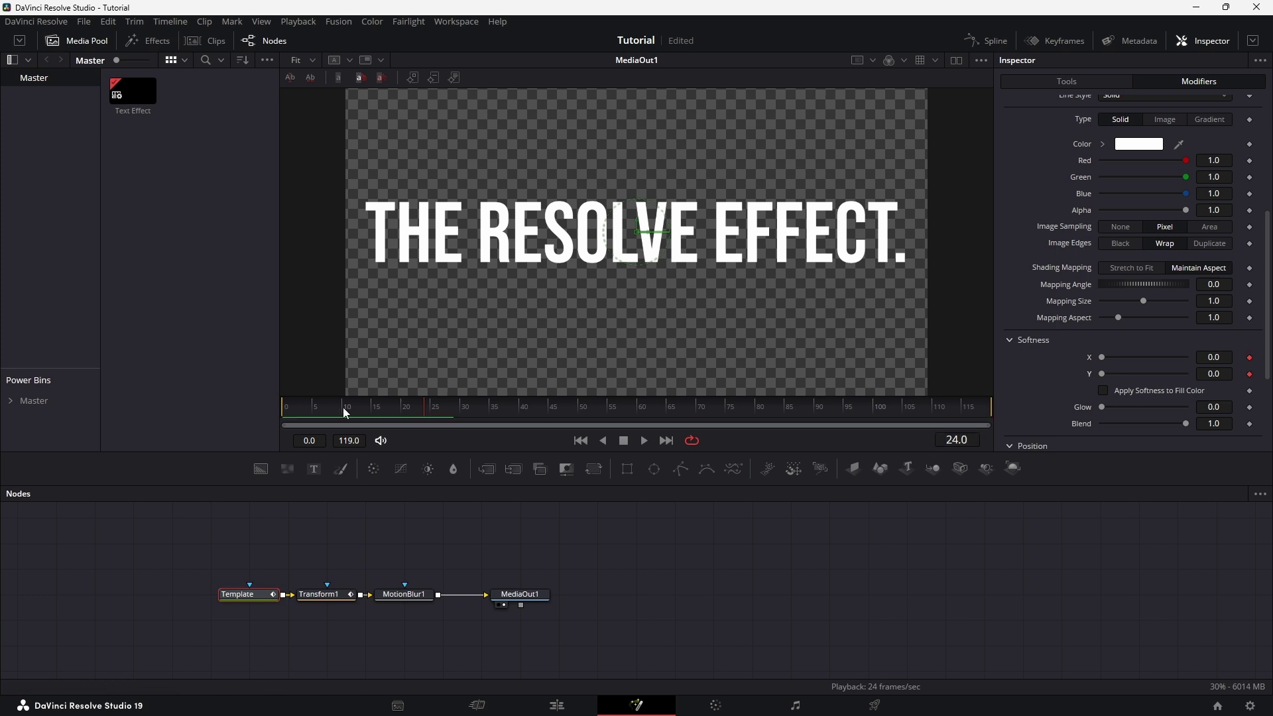
{"action": "left_click", "coordinate": [286, 407]}
{"action": "left_click_drag", "start_coordinate": [1102, 357], "coordinate": [1186, 357]}
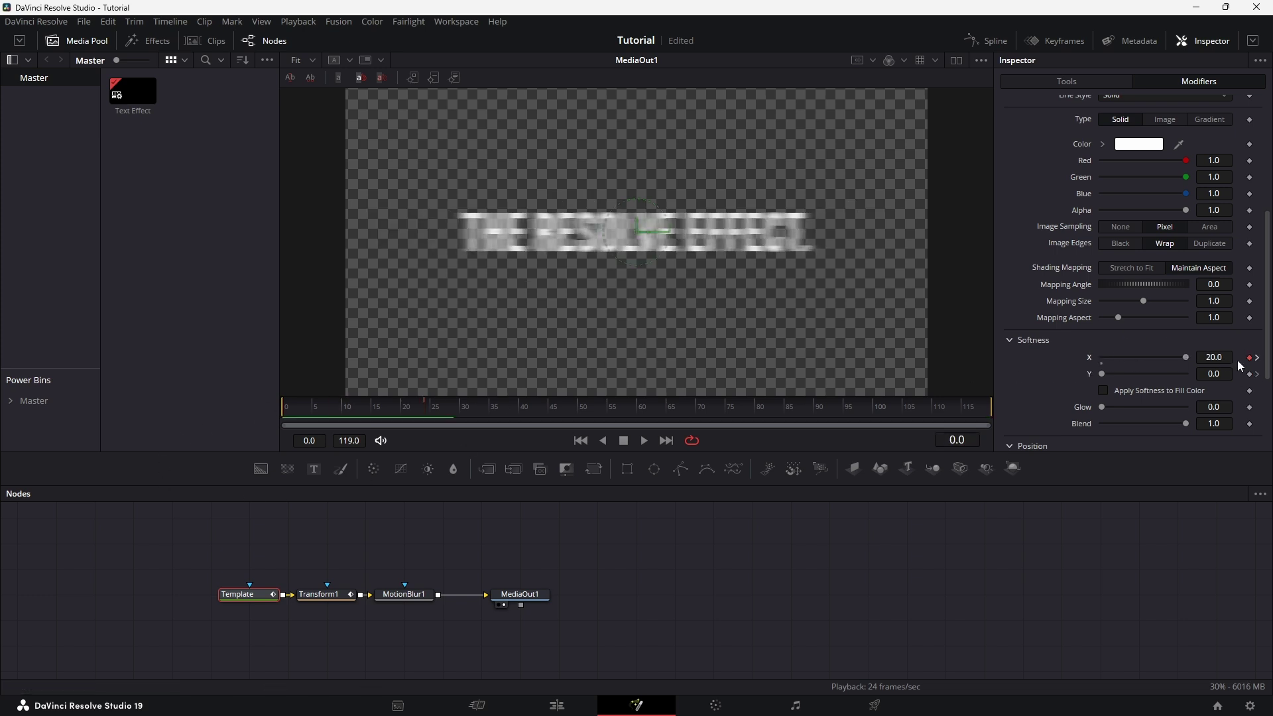
{"action": "left_click_drag", "start_coordinate": [1102, 373], "coordinate": [1185, 374]}
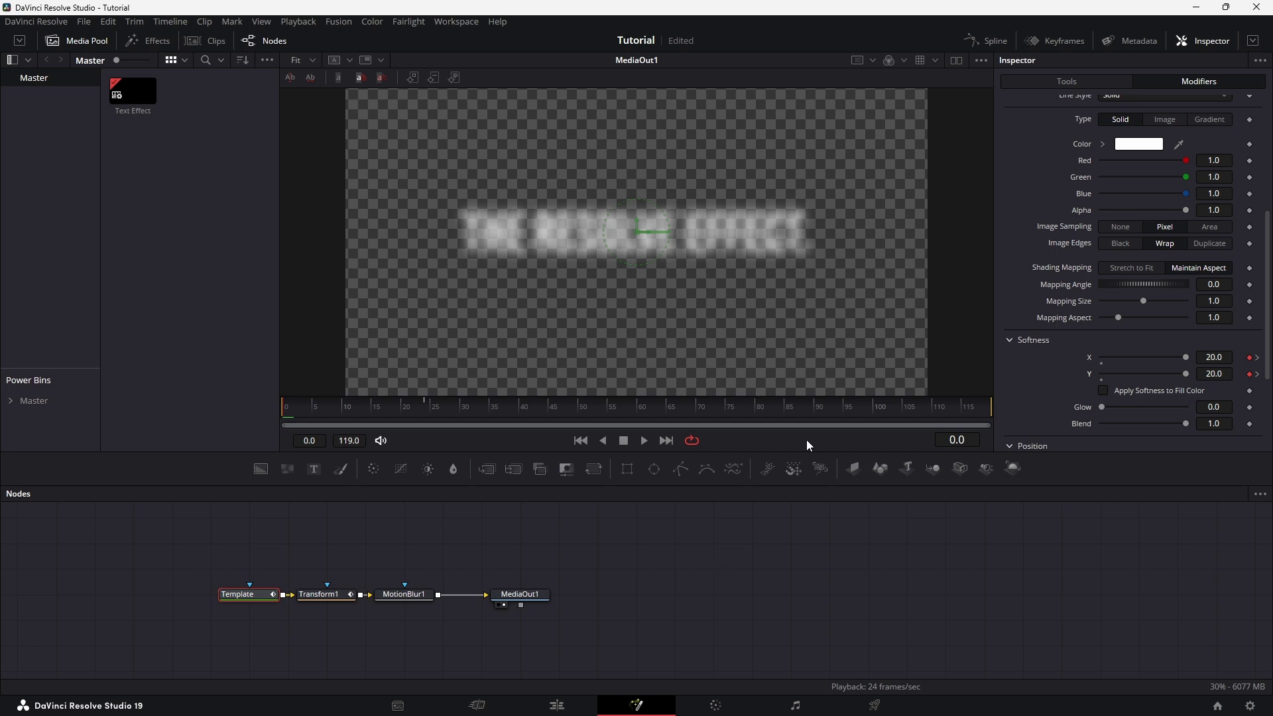
Smooth the Template's softness keyframes with linked Ease In/Out of 71.4, then play back.
{"action": "left_click", "coordinate": [986, 41]}
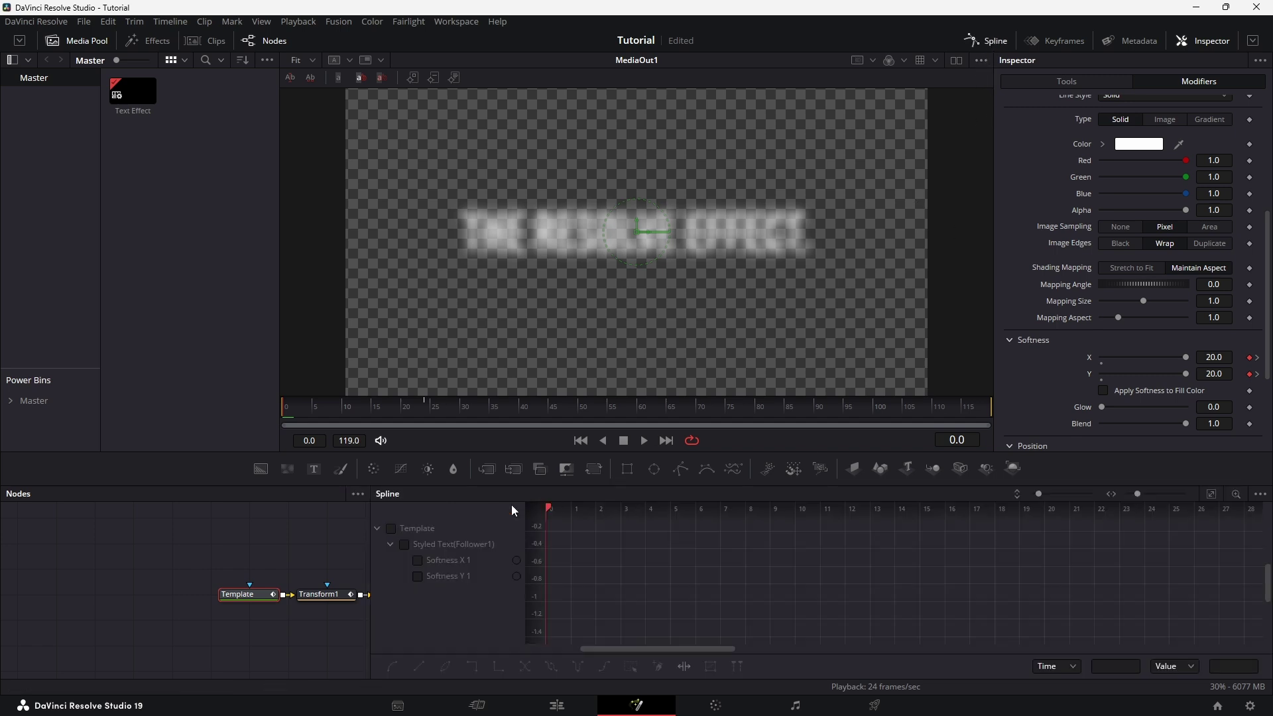
{"action": "left_click", "coordinate": [395, 528]}
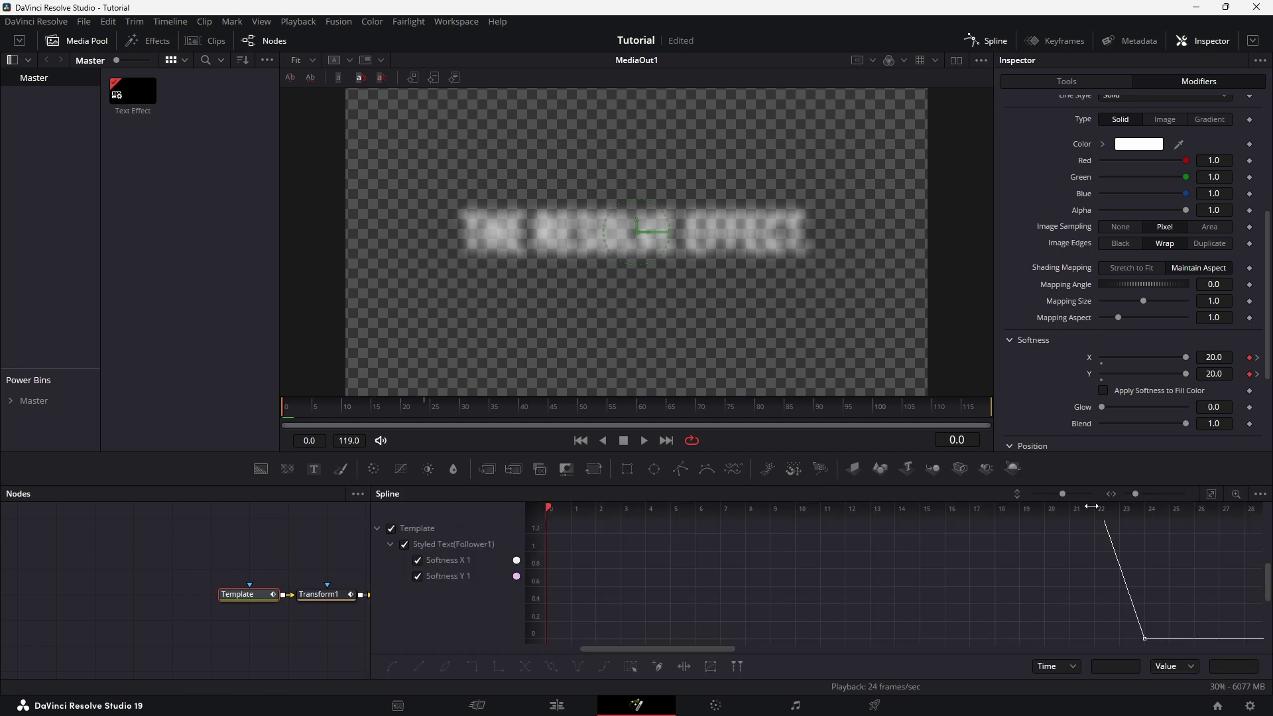
{"action": "left_click", "coordinate": [1207, 493]}
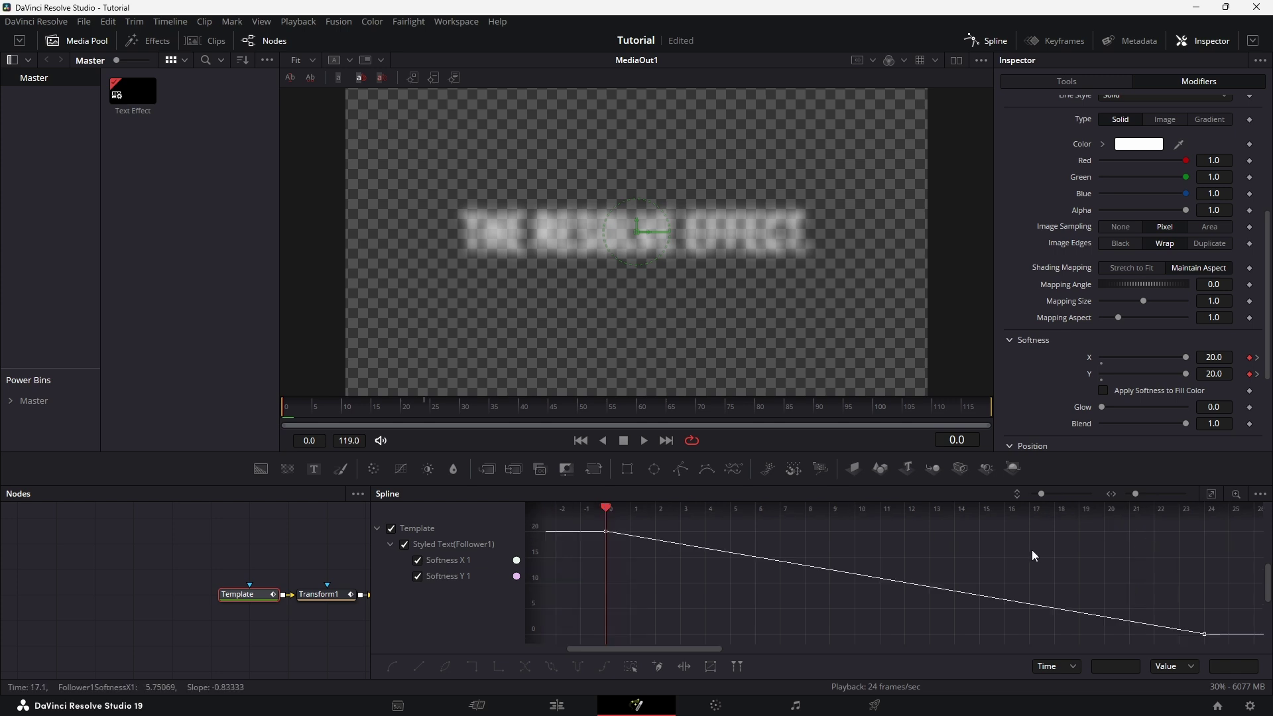
{"action": "key", "text": "s"}
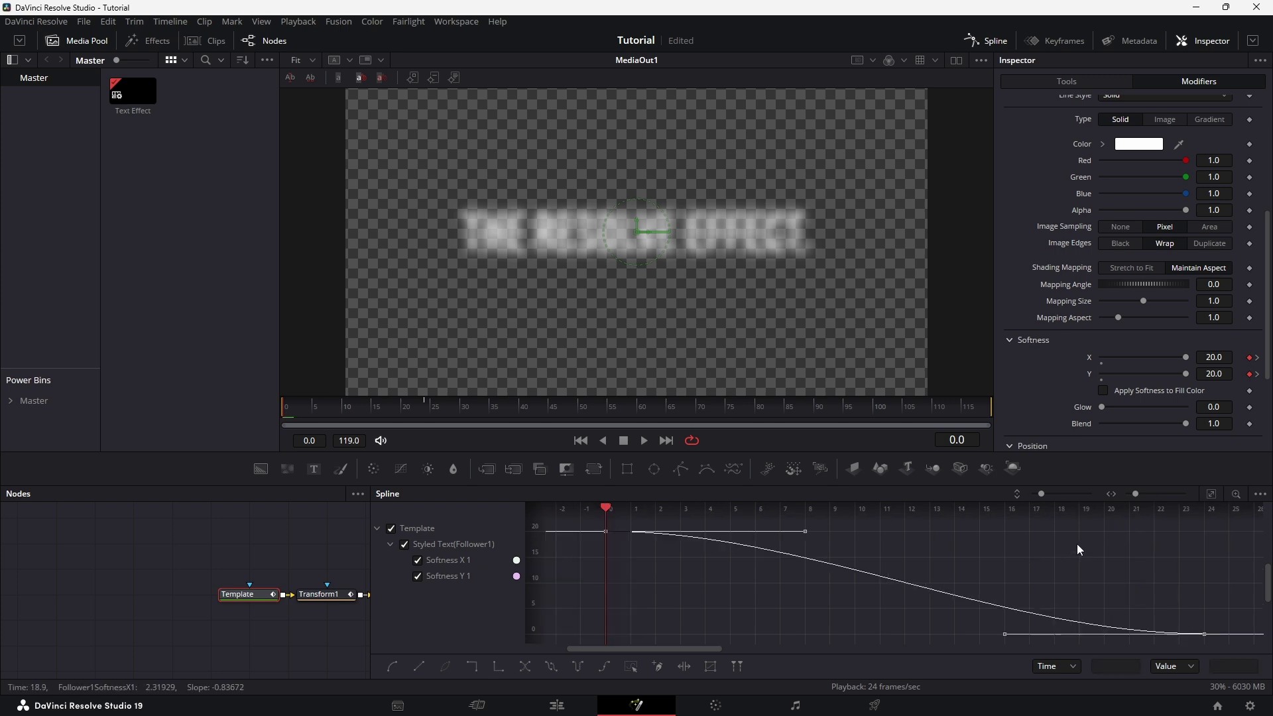
{"action": "key", "text": "shift+e"}
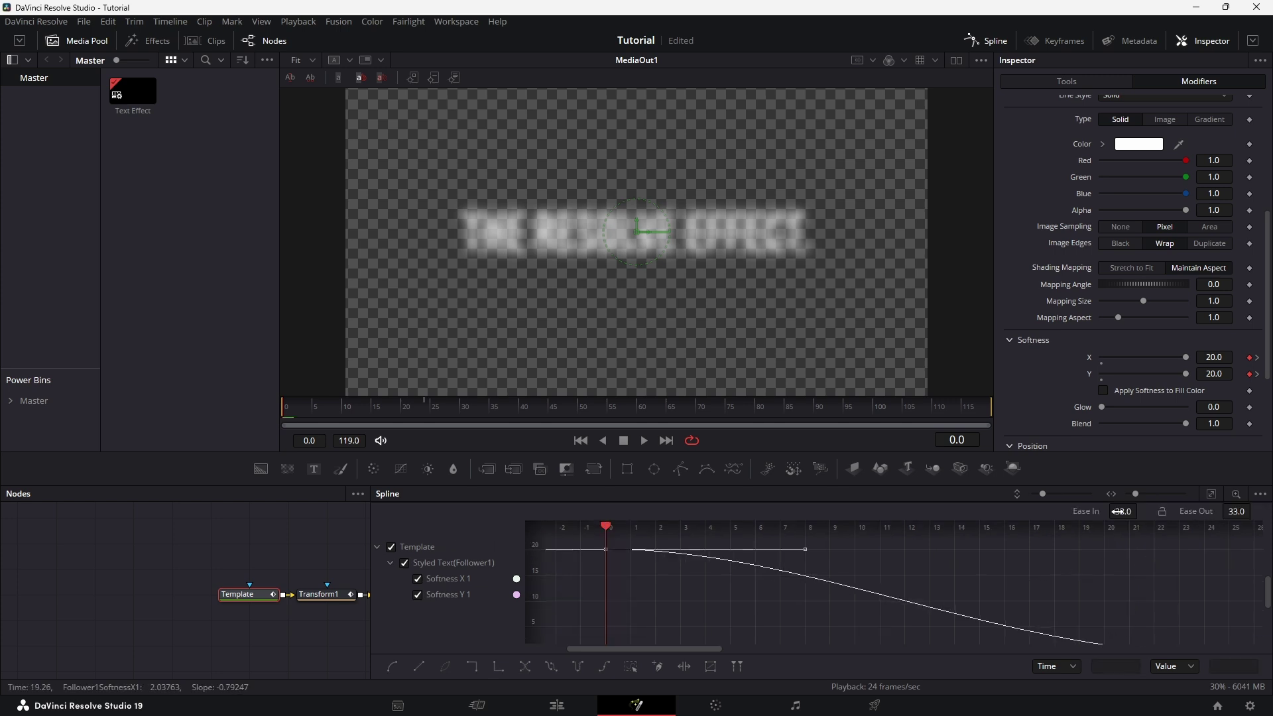
{"action": "left_click", "coordinate": [1161, 511]}
{"action": "left_click_drag", "start_coordinate": [1123, 511], "coordinate": [1160, 511]}
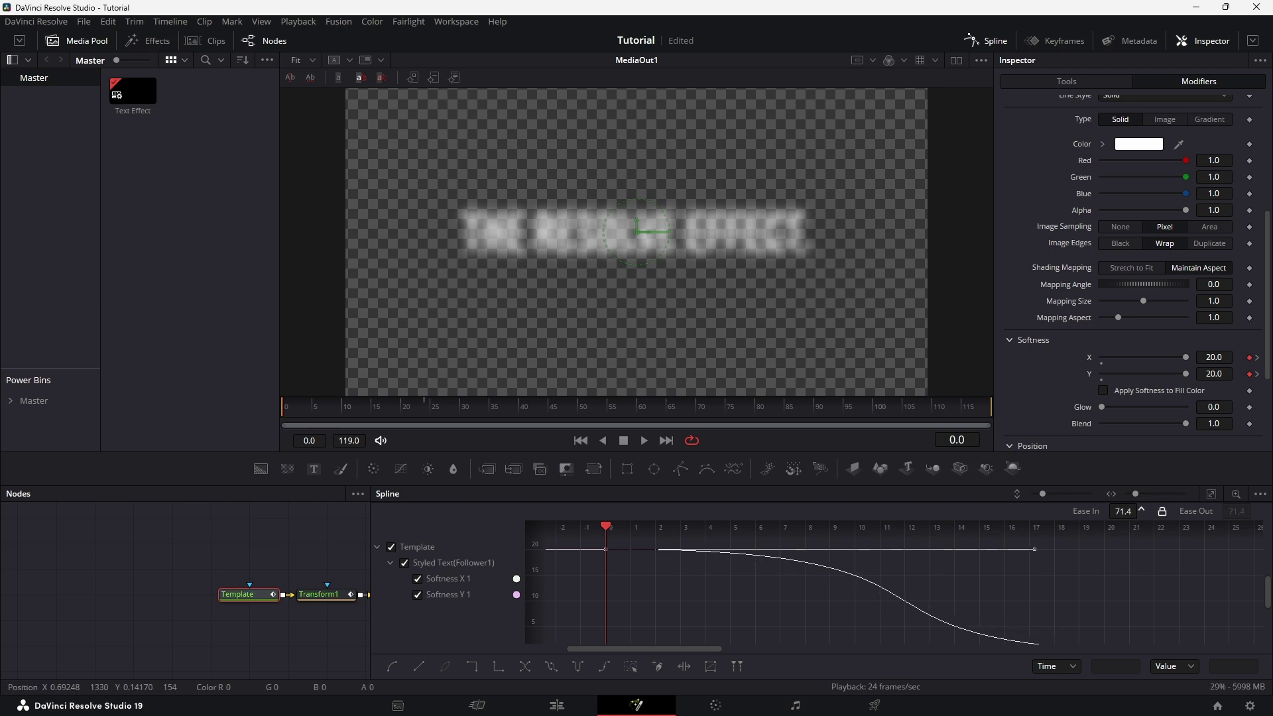
{"action": "left_click", "coordinate": [986, 41]}
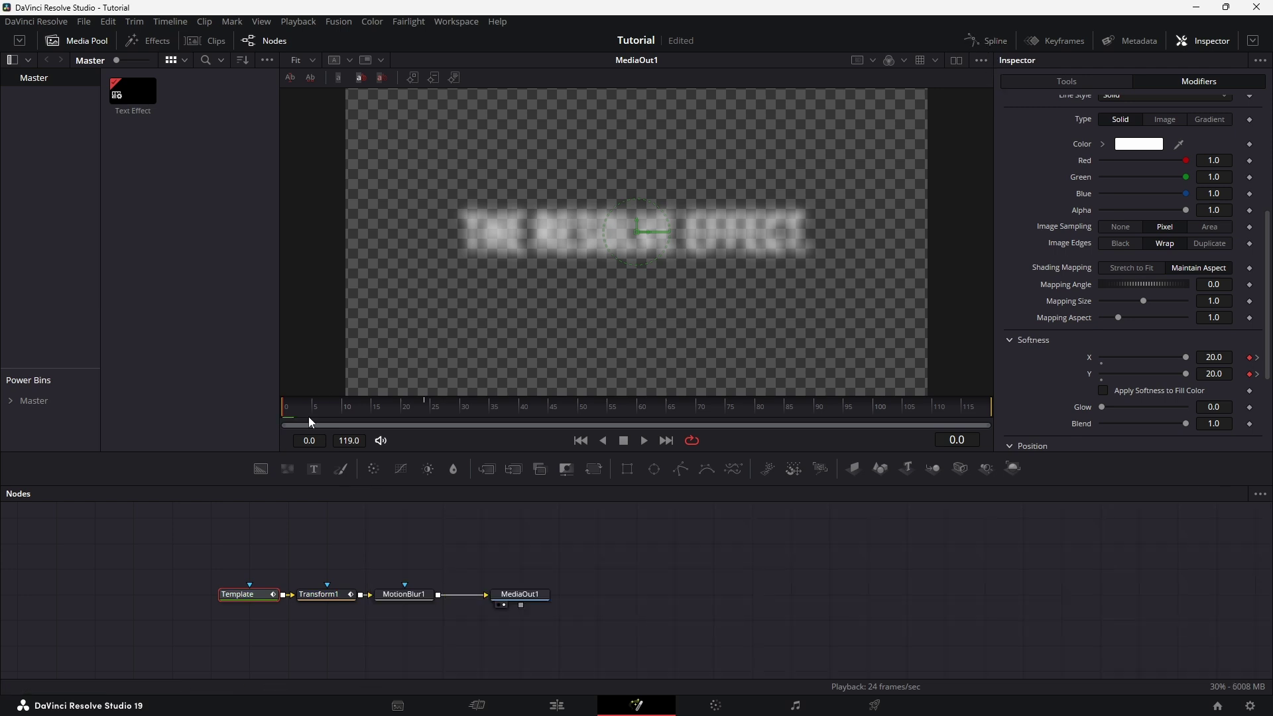
{"action": "key", "text": "space"}
{"action": "key", "text": "space"}
On the Template node's Follower, keyframe character Opacity 0.0 at frame 0 and preview playback.
{"action": "left_click", "coordinate": [239, 594]}
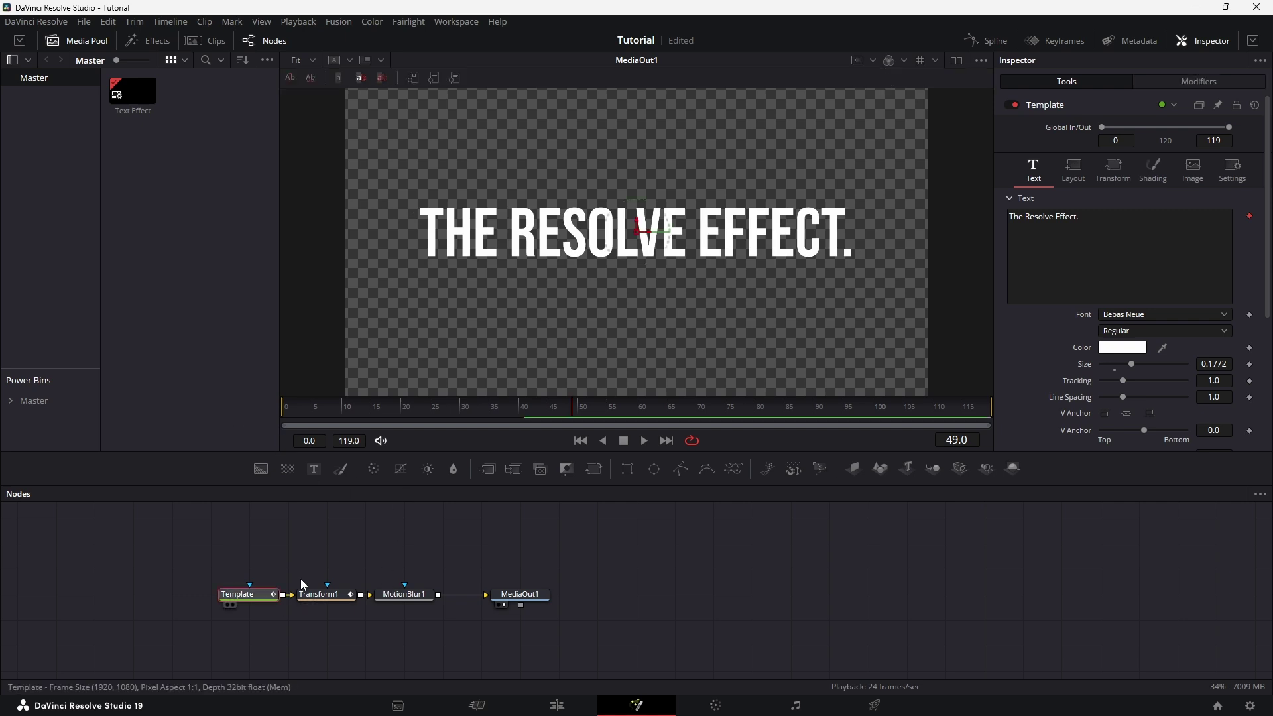
{"action": "left_click", "coordinate": [1182, 81]}
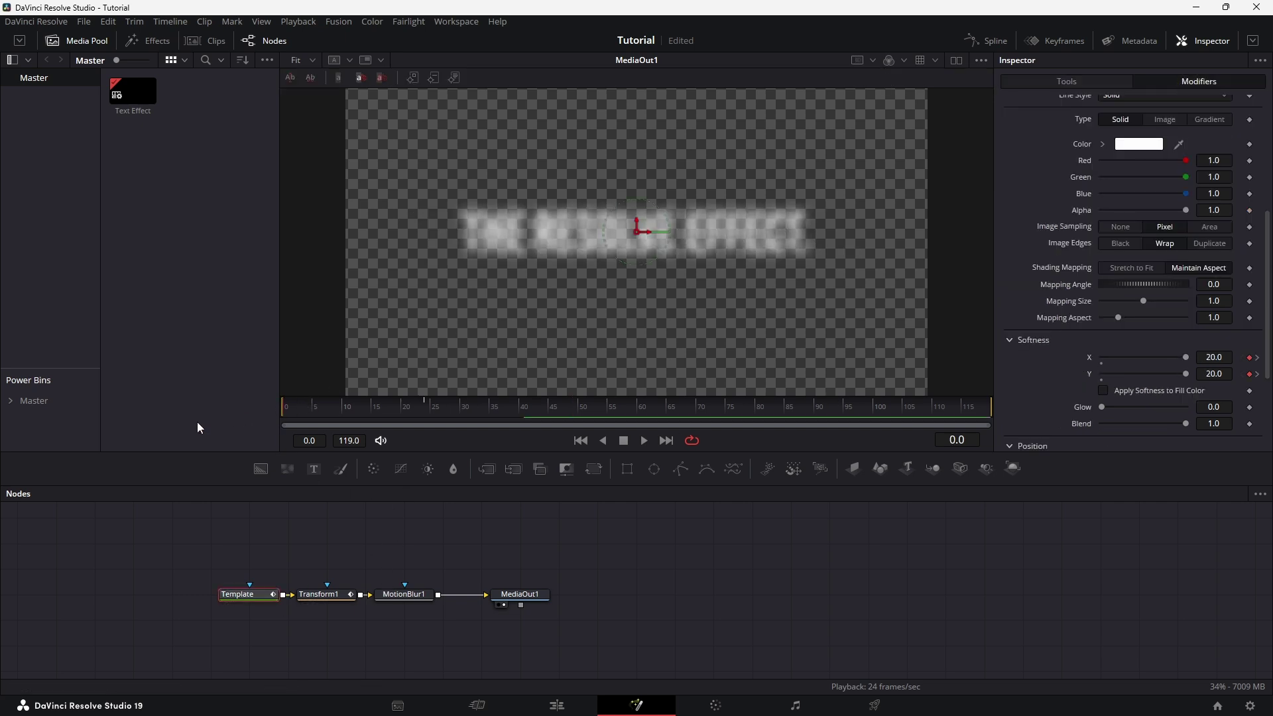
{"action": "key", "text": "Home"}
{"action": "scroll", "coordinate": [1125, 194], "scroll_direction": "up", "scroll_amount": 5}
{"action": "left_click_drag", "start_coordinate": [1116, 265], "coordinate": [1051, 265]}
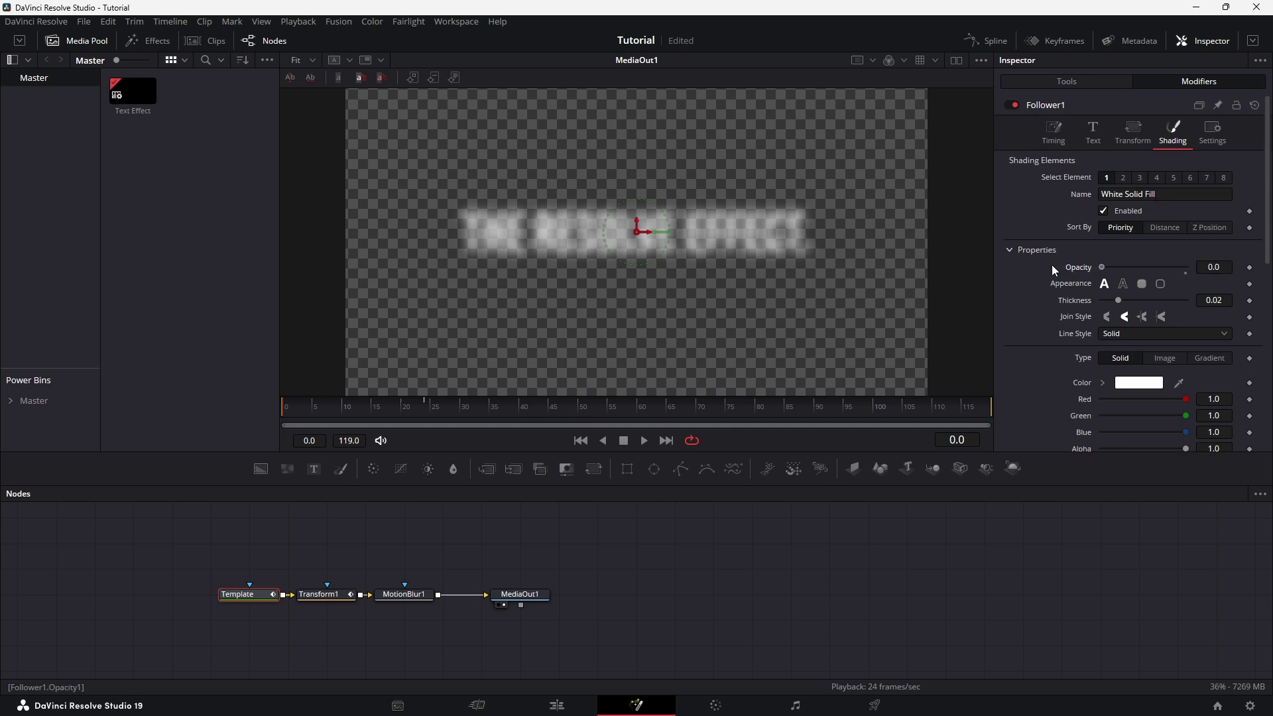
{"action": "left_click", "coordinate": [1249, 267]}
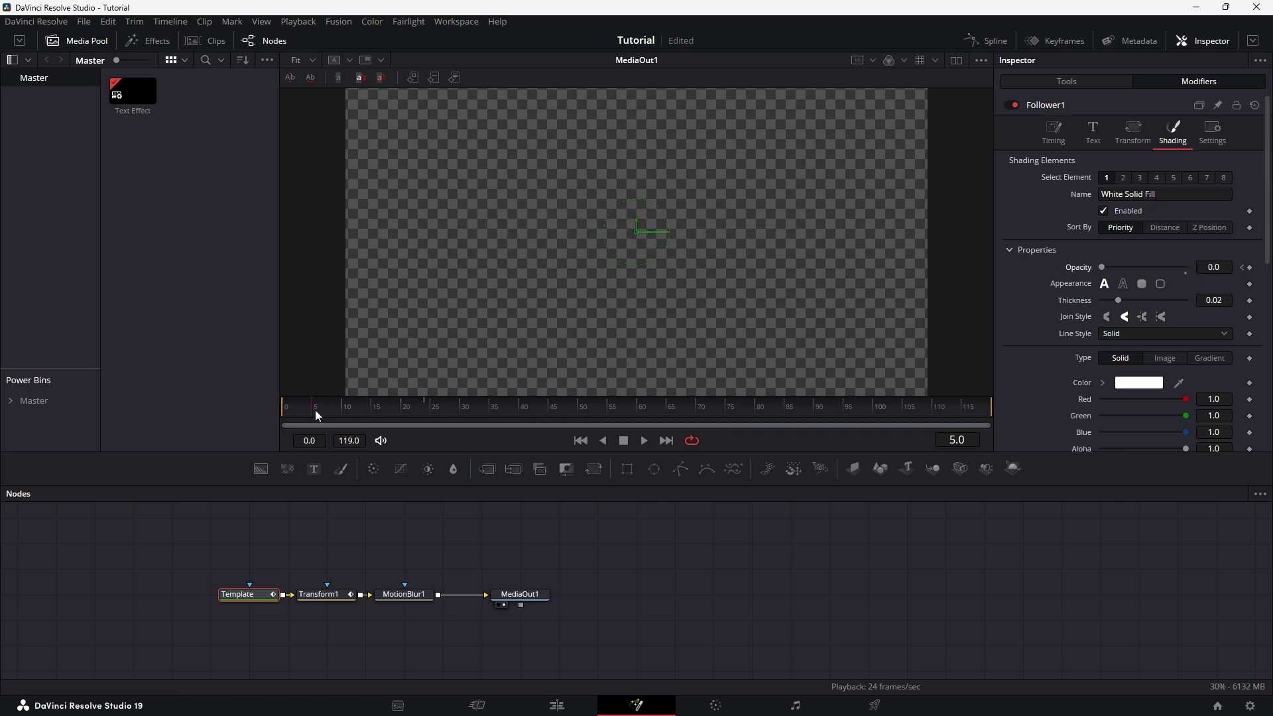
{"action": "key", "text": "space"}
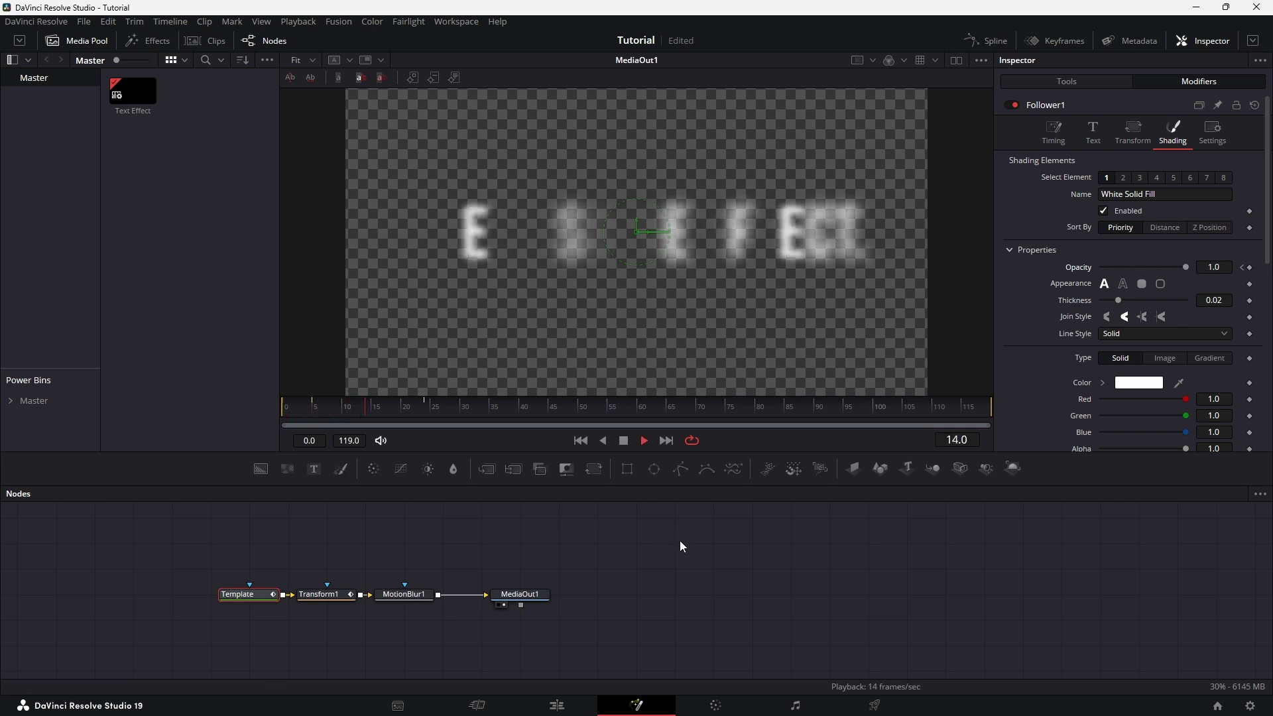
{"action": "key", "text": "space"}
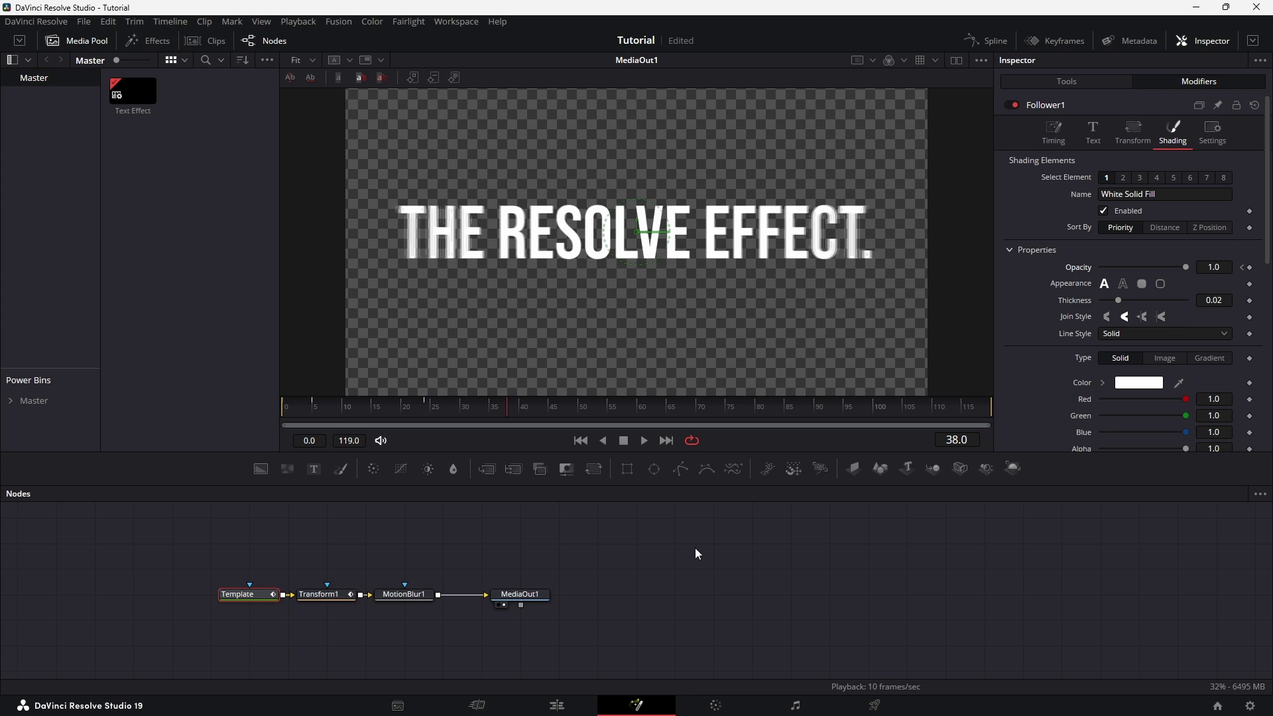
Isolate the Opacity 1 curve, smooth its keys and lengthen the ease, then close the Spline editor.
{"action": "left_click", "coordinate": [987, 41]}
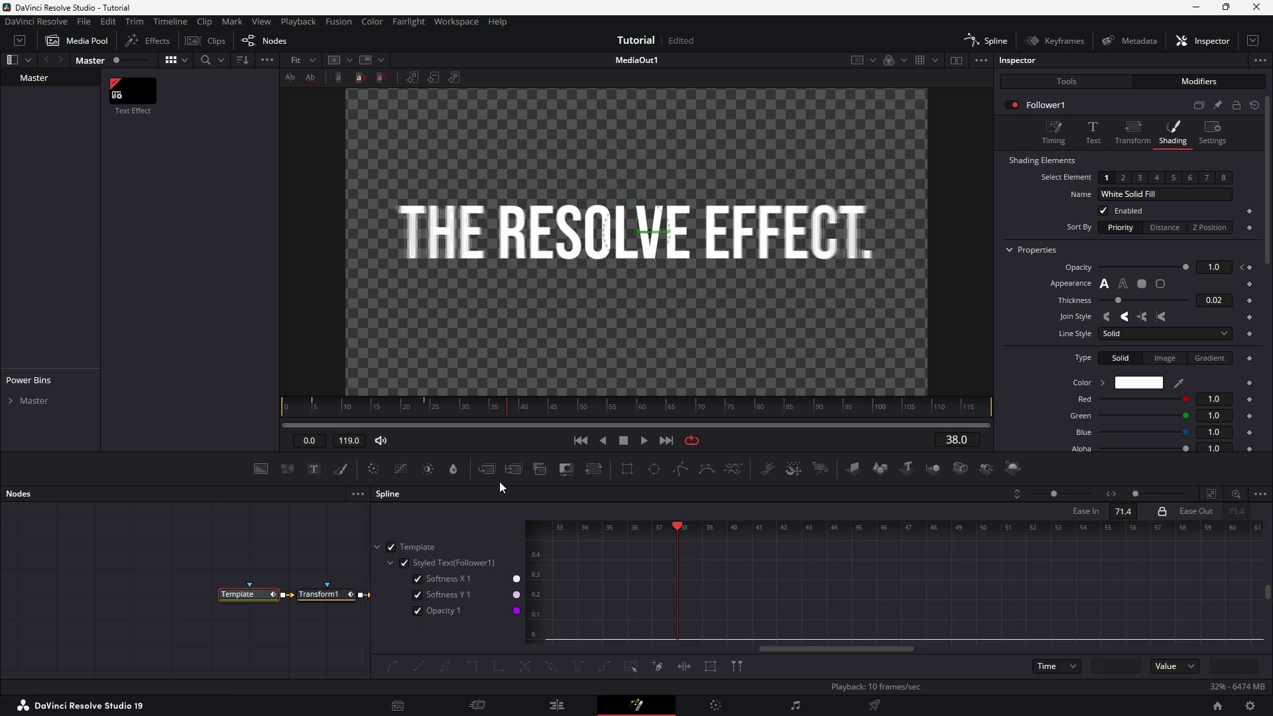
{"action": "left_click", "coordinate": [405, 563]}
{"action": "left_click", "coordinate": [417, 610]}
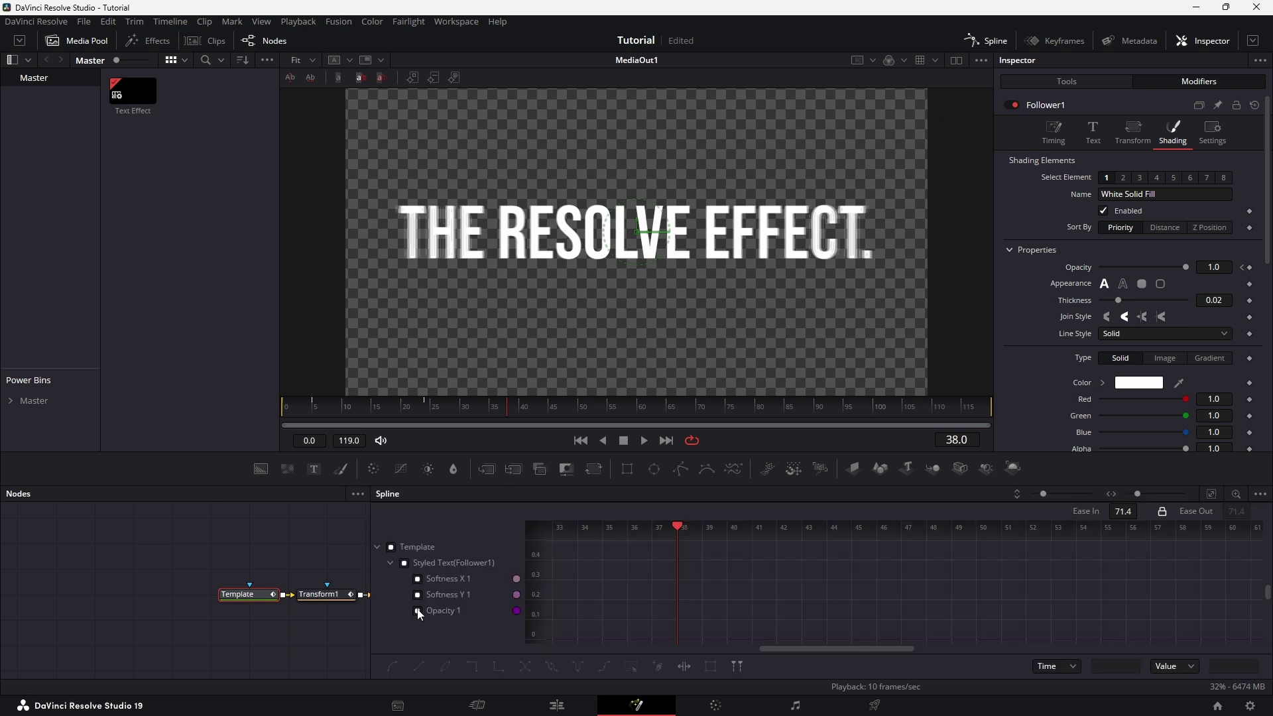
{"action": "left_click", "coordinate": [1209, 496]}
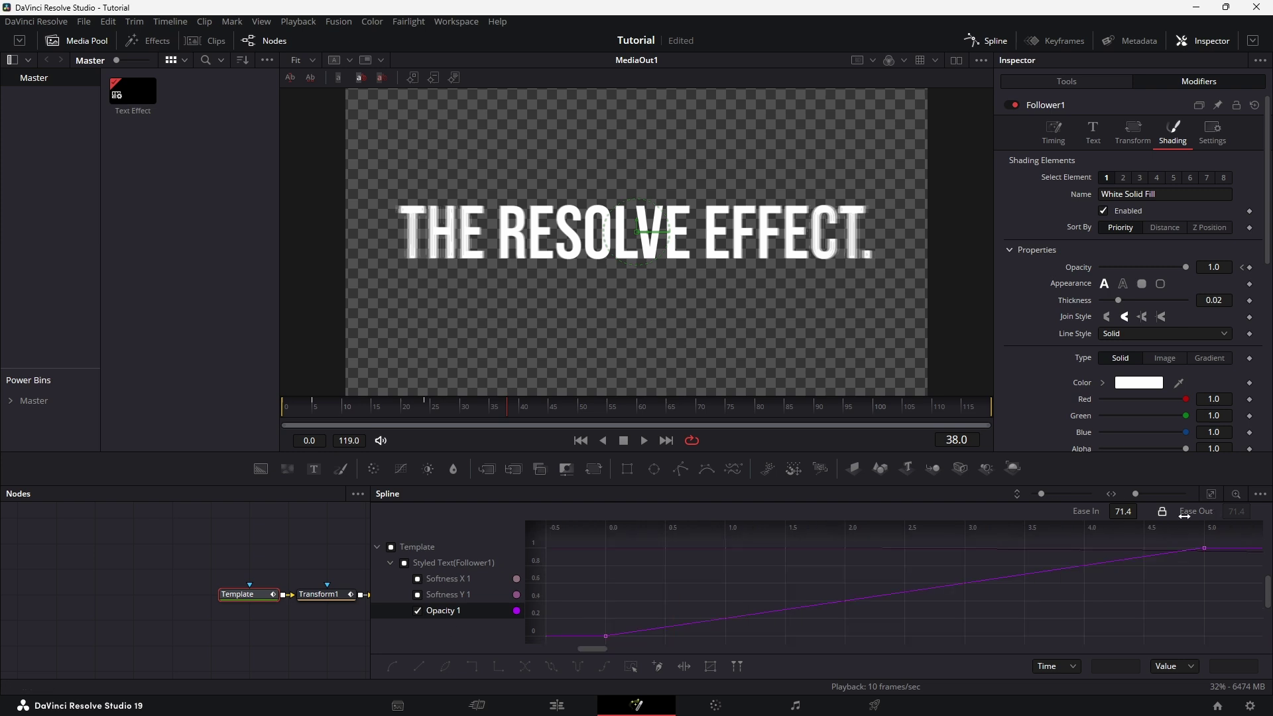
{"action": "key", "text": "shift+s"}
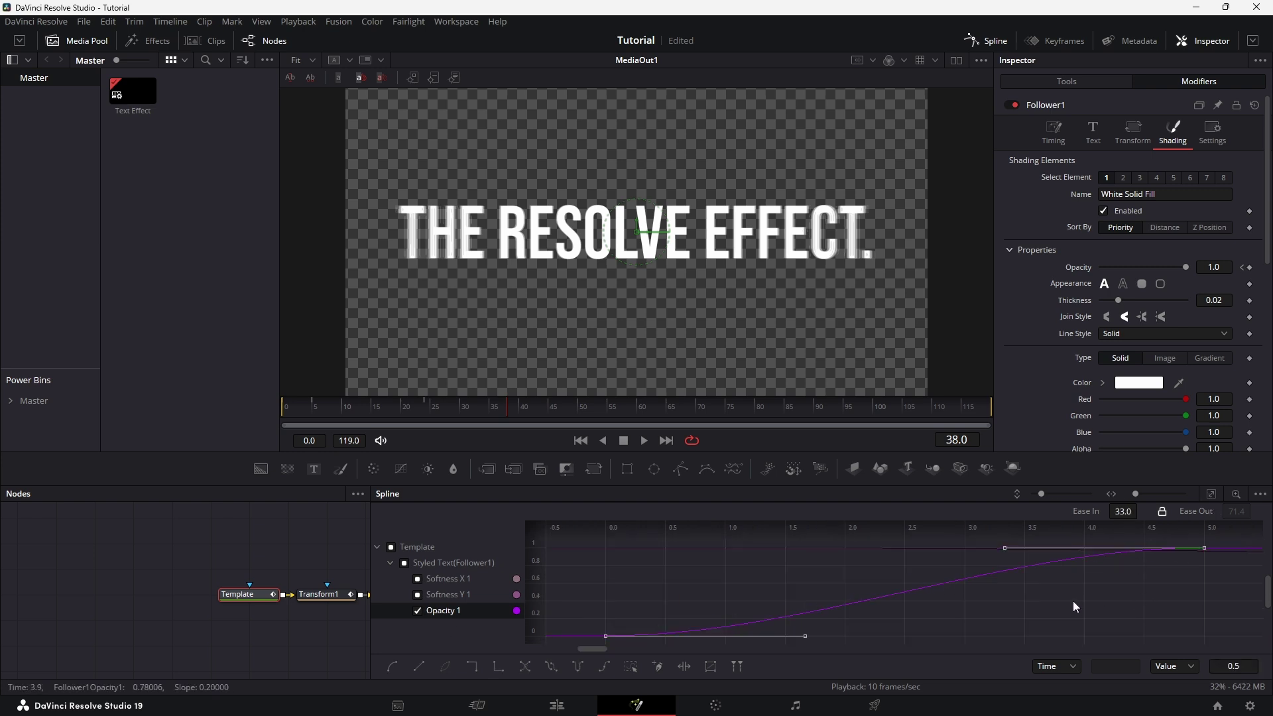
{"action": "left_click_drag", "start_coordinate": [1123, 511], "coordinate": [1157, 509]}
{"action": "left_click", "coordinate": [986, 41]}
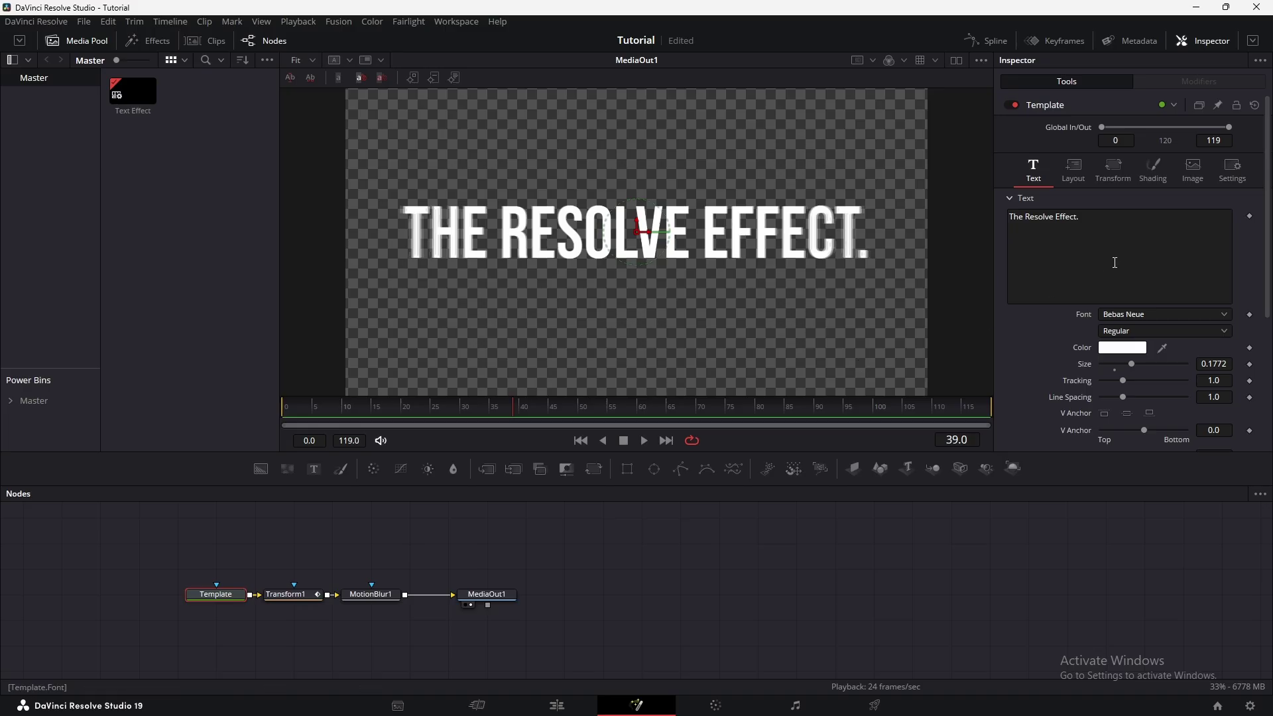
Right-click the fresh Template title's Text field to list its available modifiers.
{"action": "right_click", "coordinate": [1116, 265]}
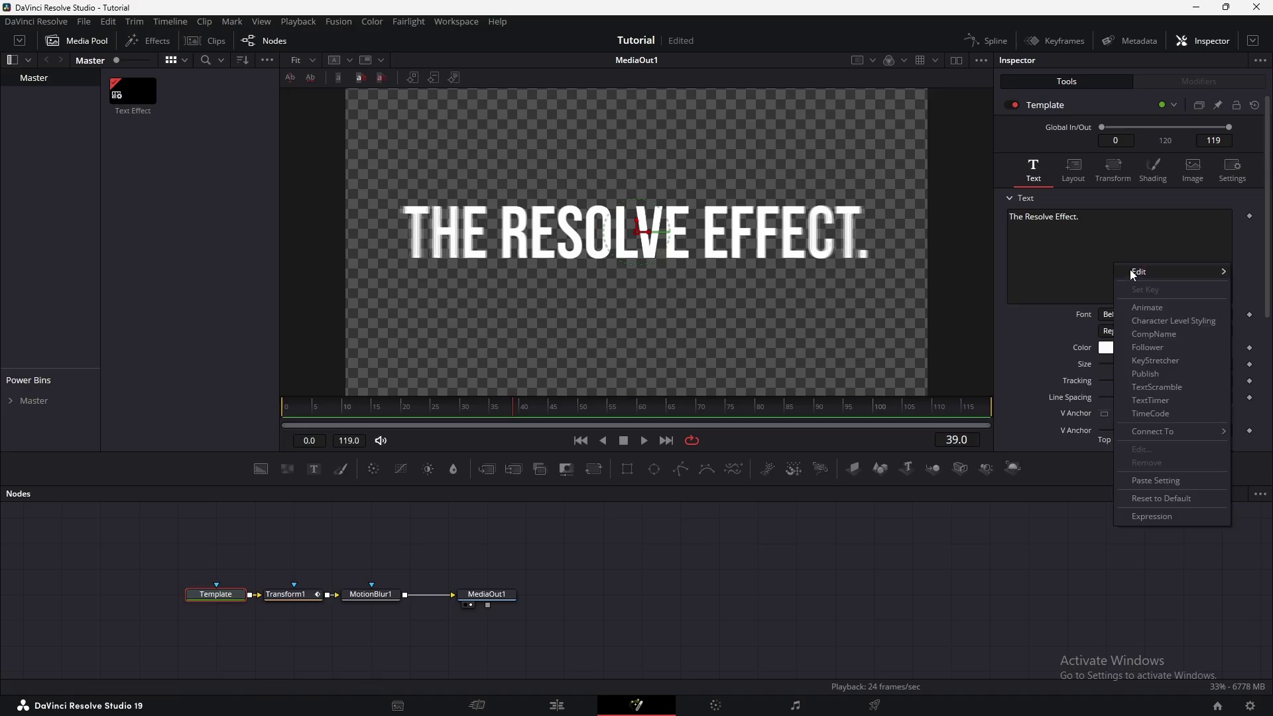
Add a Follower to the title text with Random But One by One order and 1.0 delay.
{"action": "left_click", "coordinate": [1167, 346]}
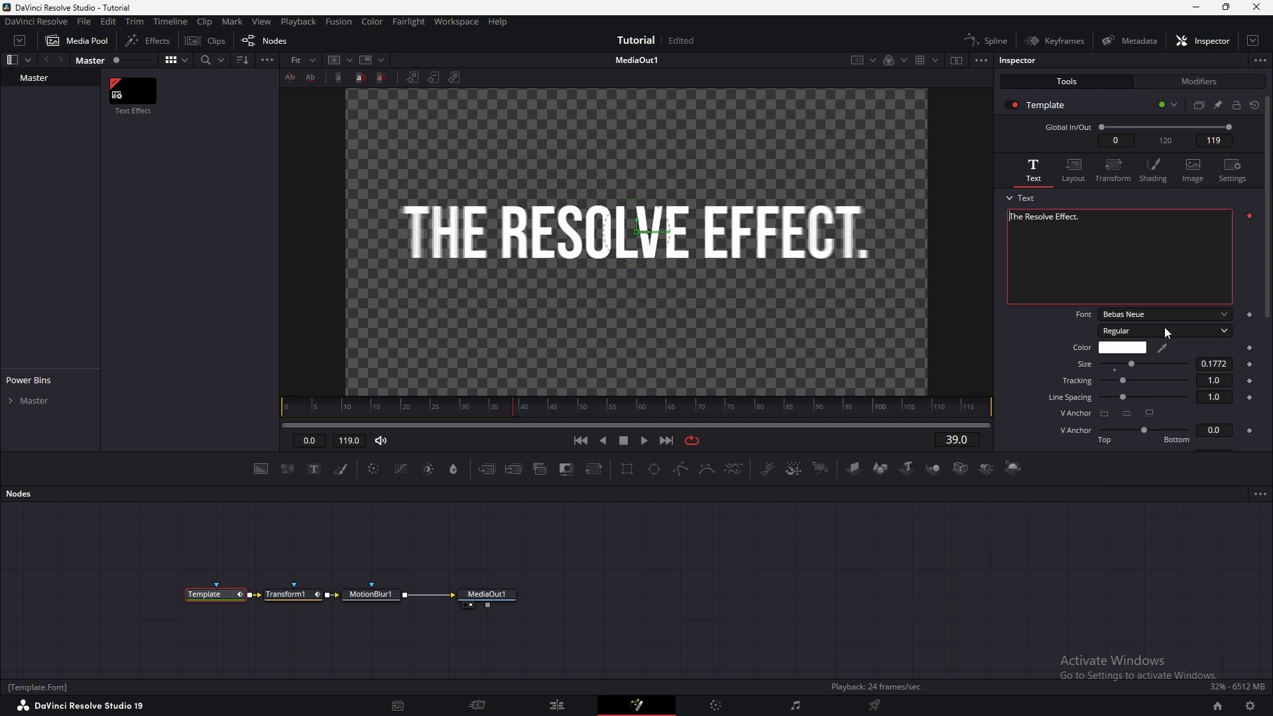
{"action": "left_click", "coordinate": [1157, 81]}
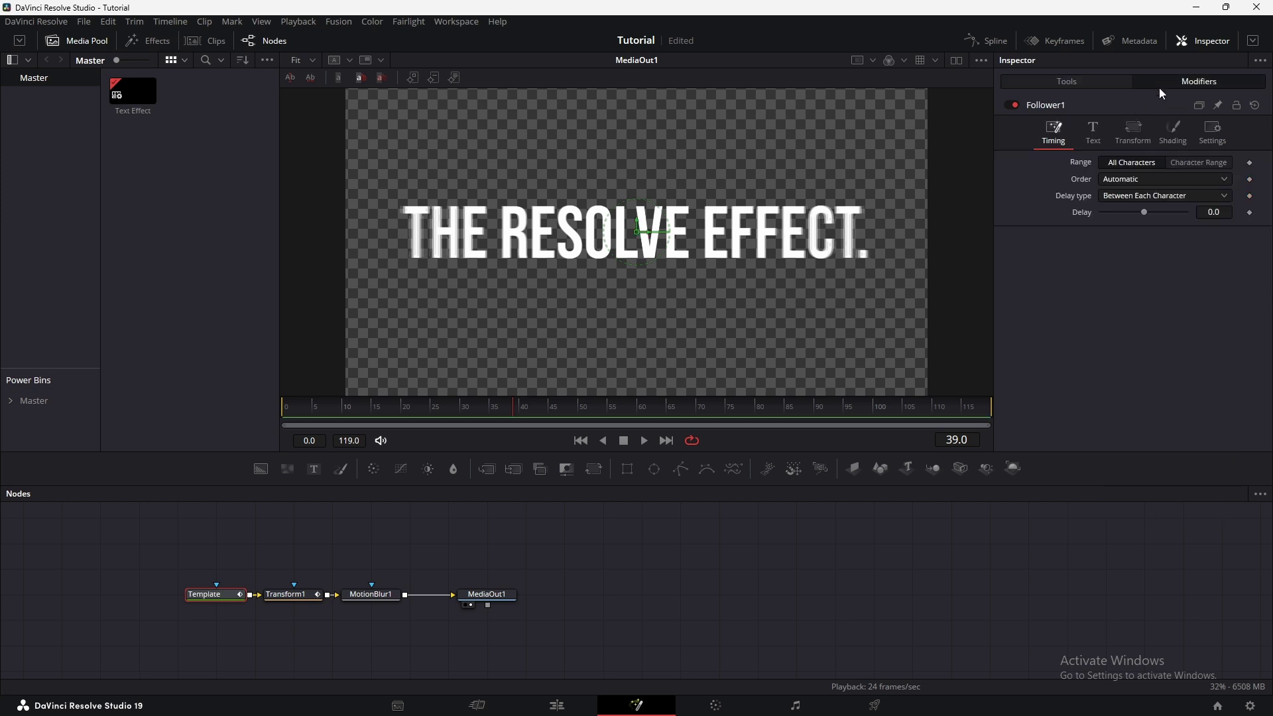
{"action": "left_click", "coordinate": [1126, 181]}
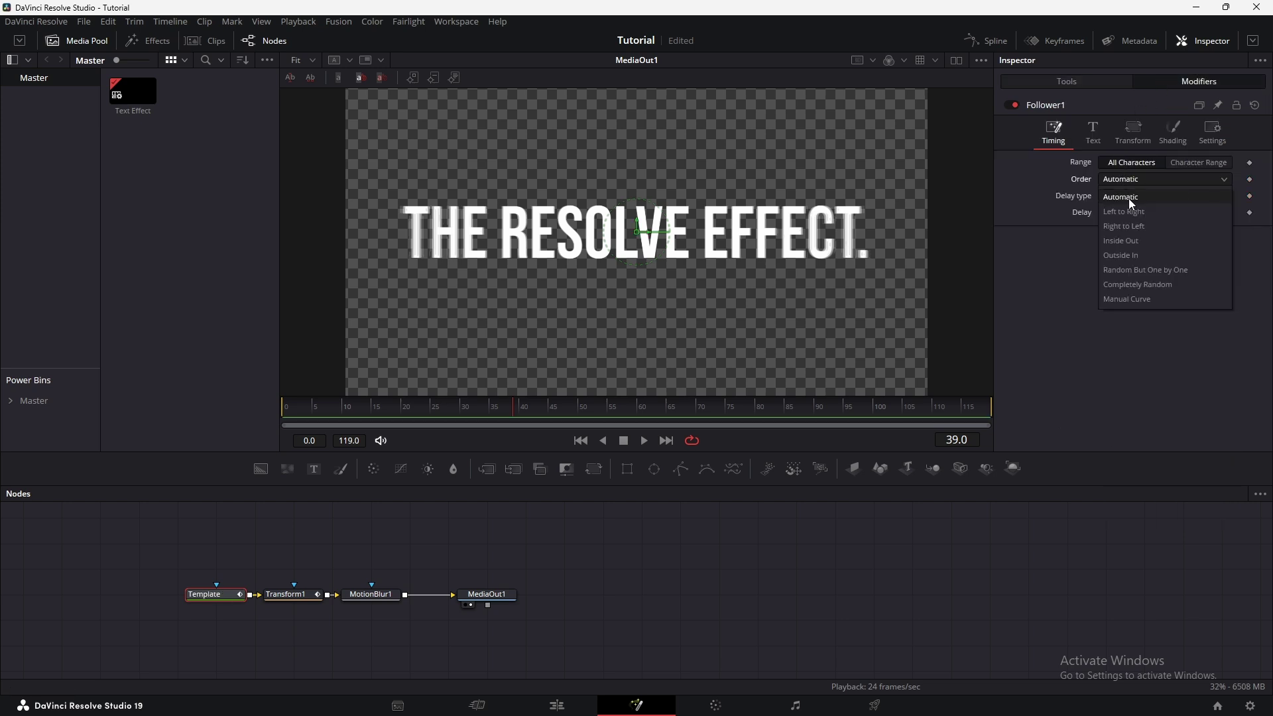
{"action": "left_click", "coordinate": [1133, 268]}
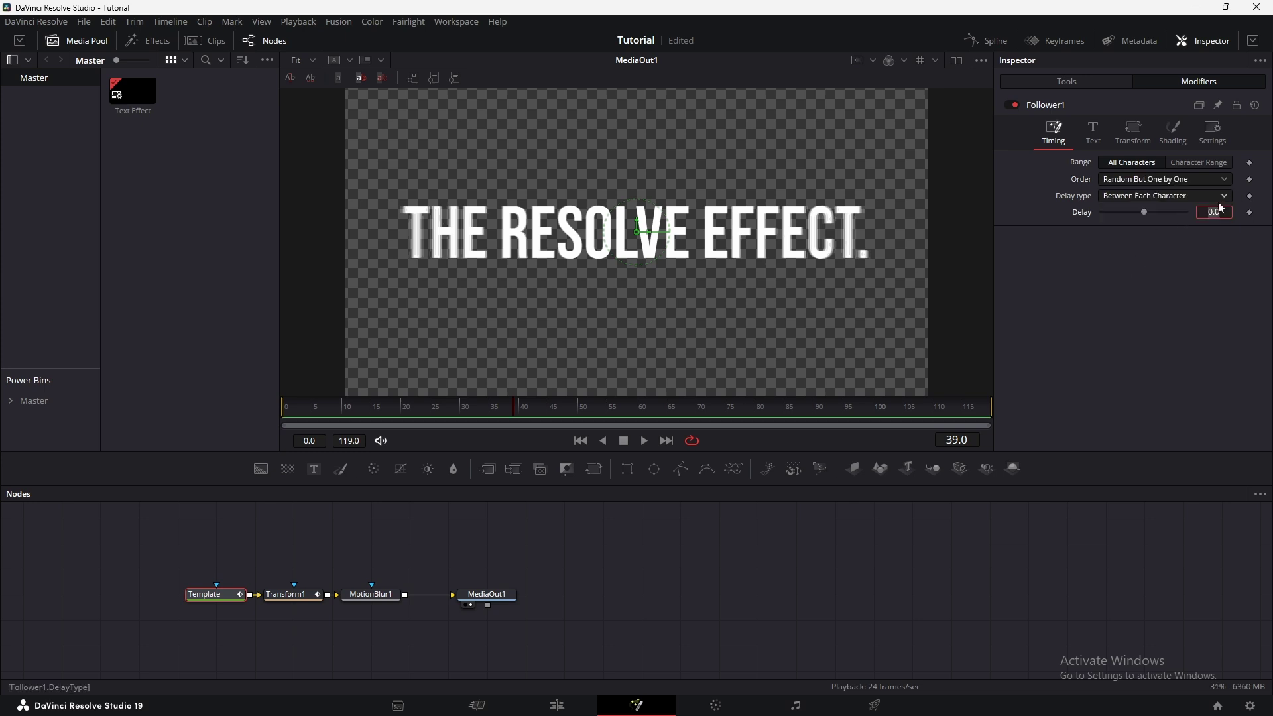
{"action": "type", "text": "1"}
{"action": "key", "text": "Return"}
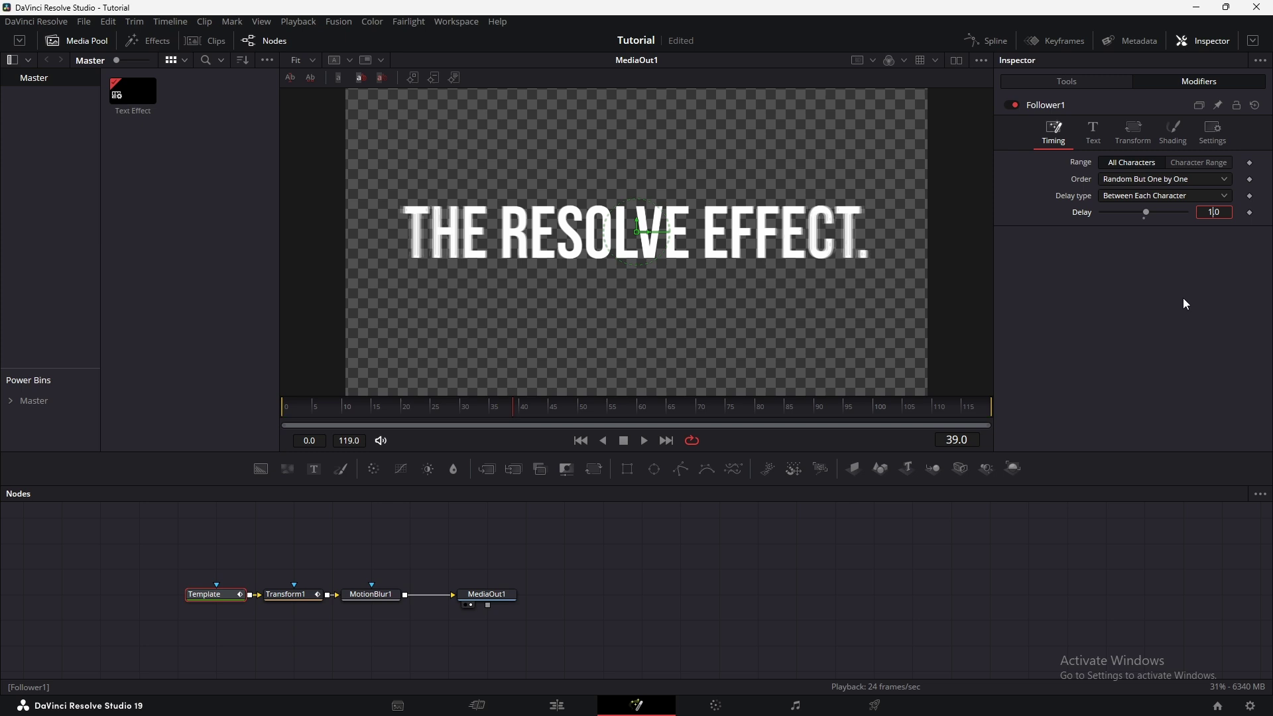
{"action": "left_click", "coordinate": [1177, 132]}
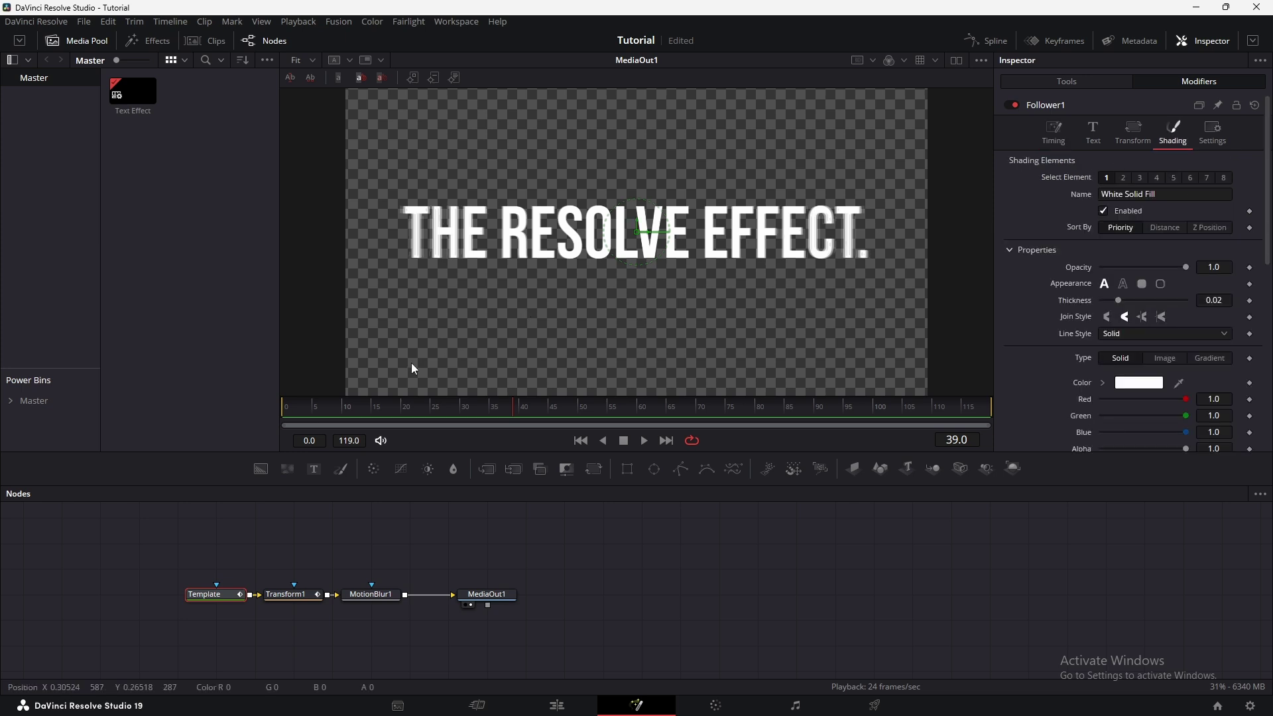
Keyframe the Follower's Opacity to 0, 1, 0, 1 at frames 0, 5, 10 and 15.
{"action": "left_click", "coordinate": [292, 405]}
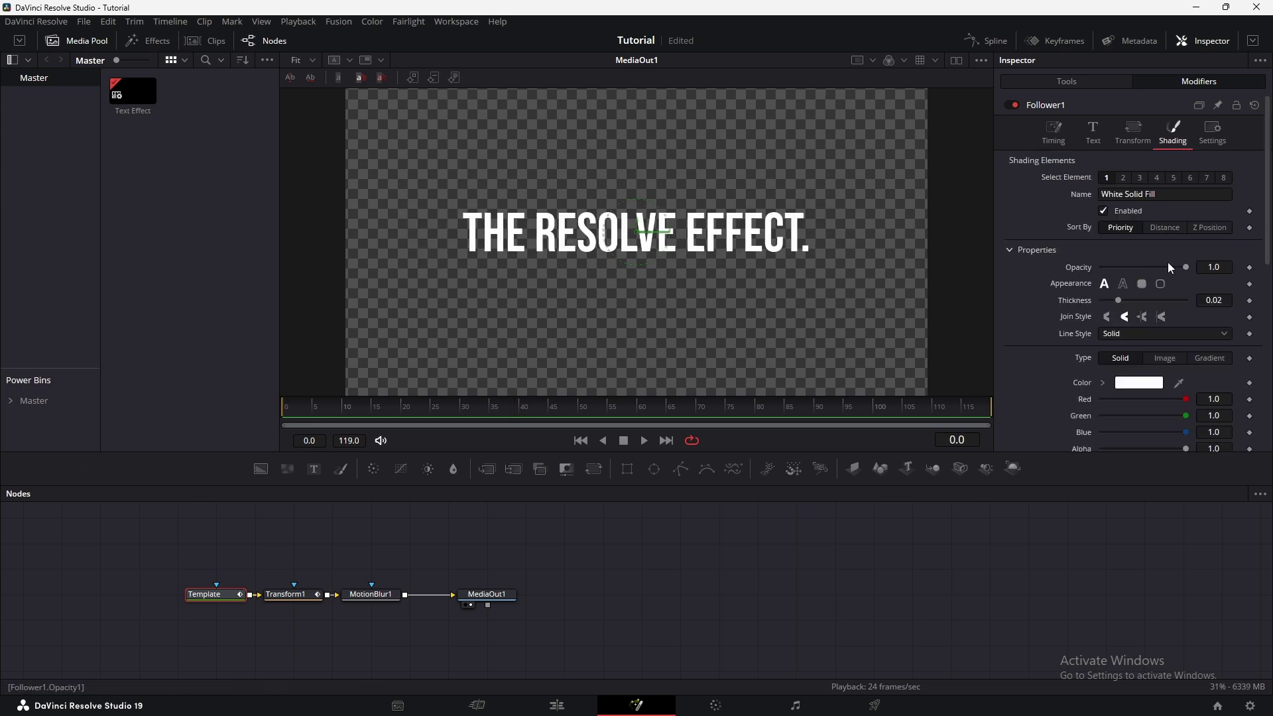
{"action": "left_click_drag", "start_coordinate": [1183, 268], "coordinate": [1101, 268]}
{"action": "left_click", "coordinate": [1250, 267]}
{"action": "left_click", "coordinate": [314, 407]}
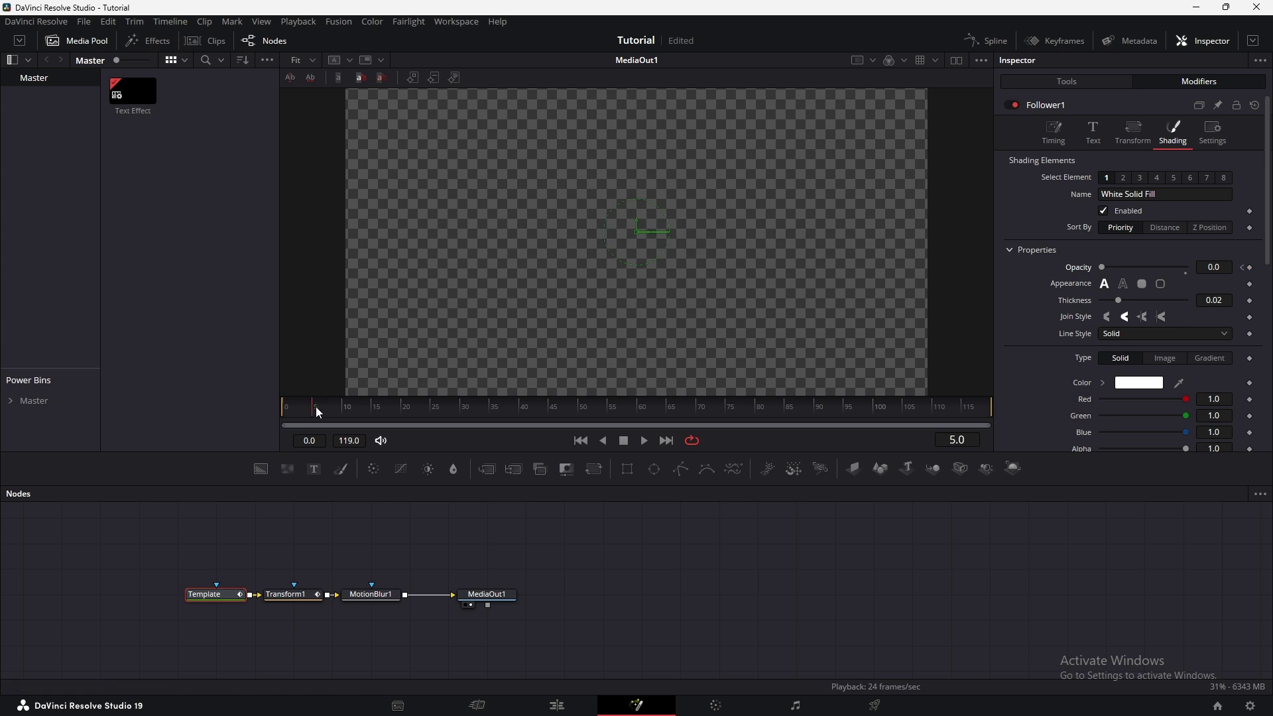
{"action": "left_click_drag", "start_coordinate": [1106, 268], "coordinate": [1231, 265]}
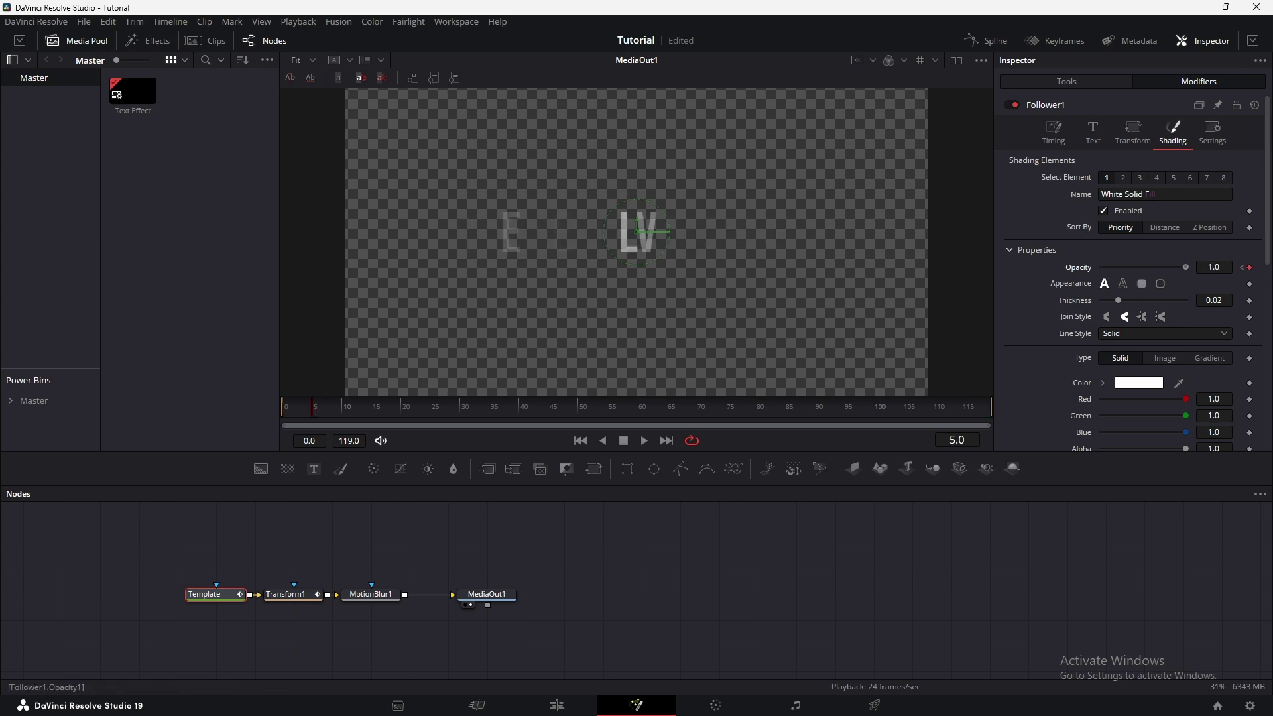
{"action": "left_click", "coordinate": [342, 407]}
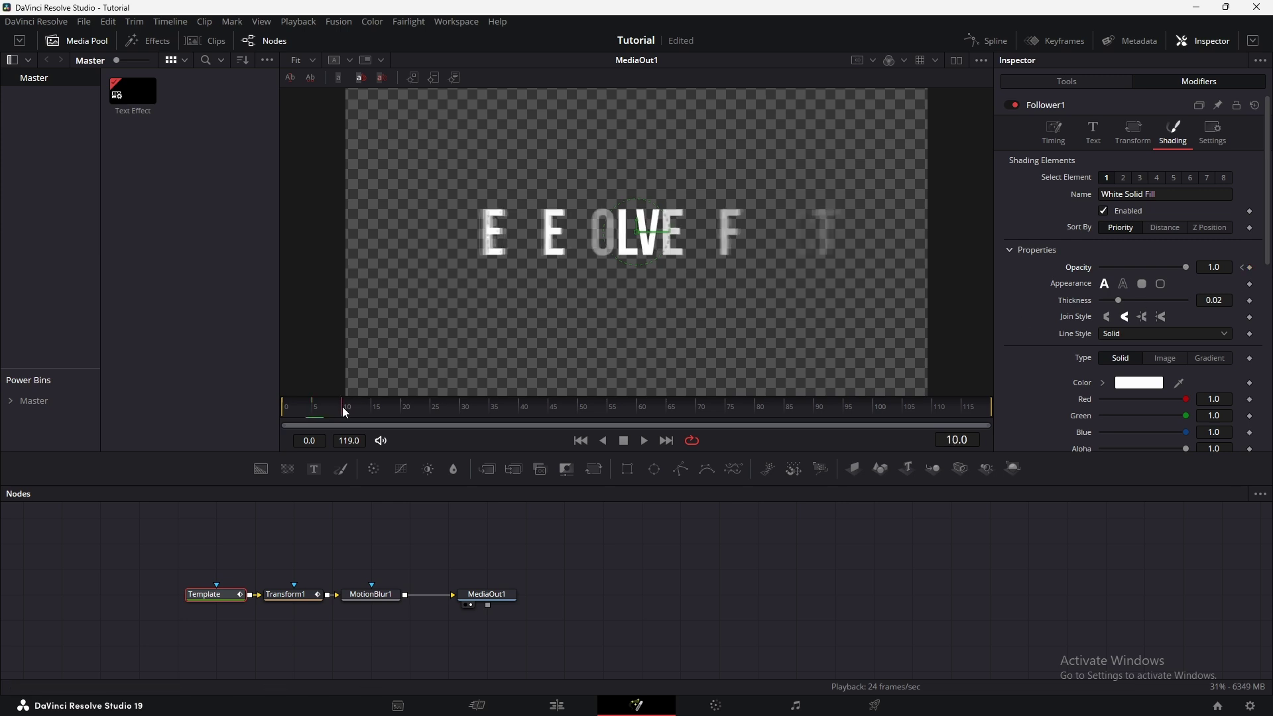
{"action": "left_click_drag", "start_coordinate": [1184, 266], "coordinate": [1099, 267]}
{"action": "left_click_drag", "start_coordinate": [355, 415], "coordinate": [374, 412]}
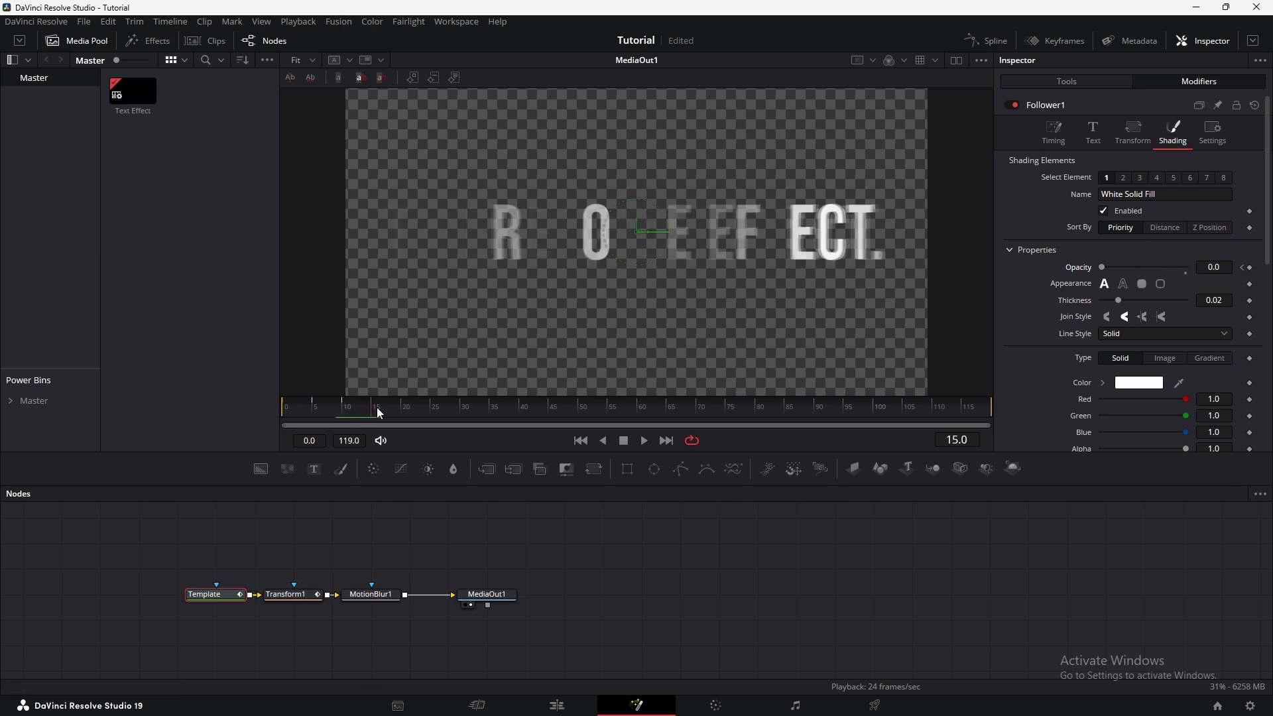
{"action": "left_click_drag", "start_coordinate": [1099, 267], "coordinate": [1187, 265]}
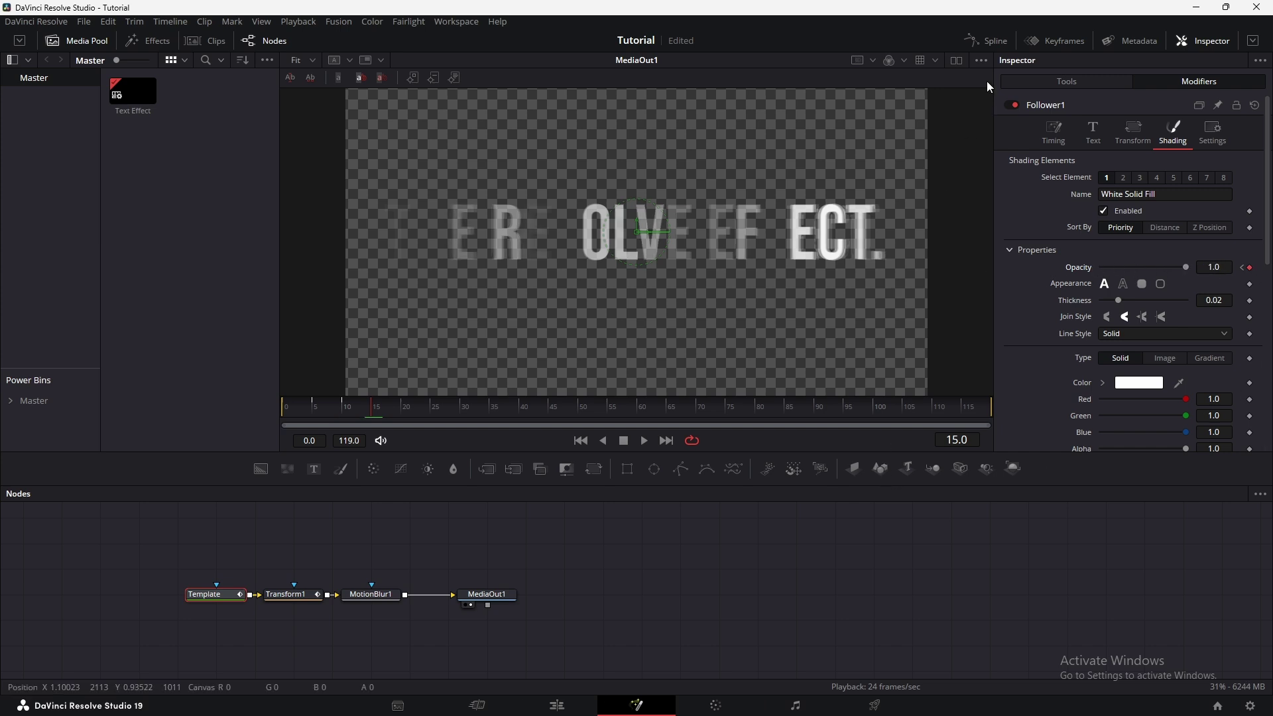
{"action": "left_click", "coordinate": [977, 41]}
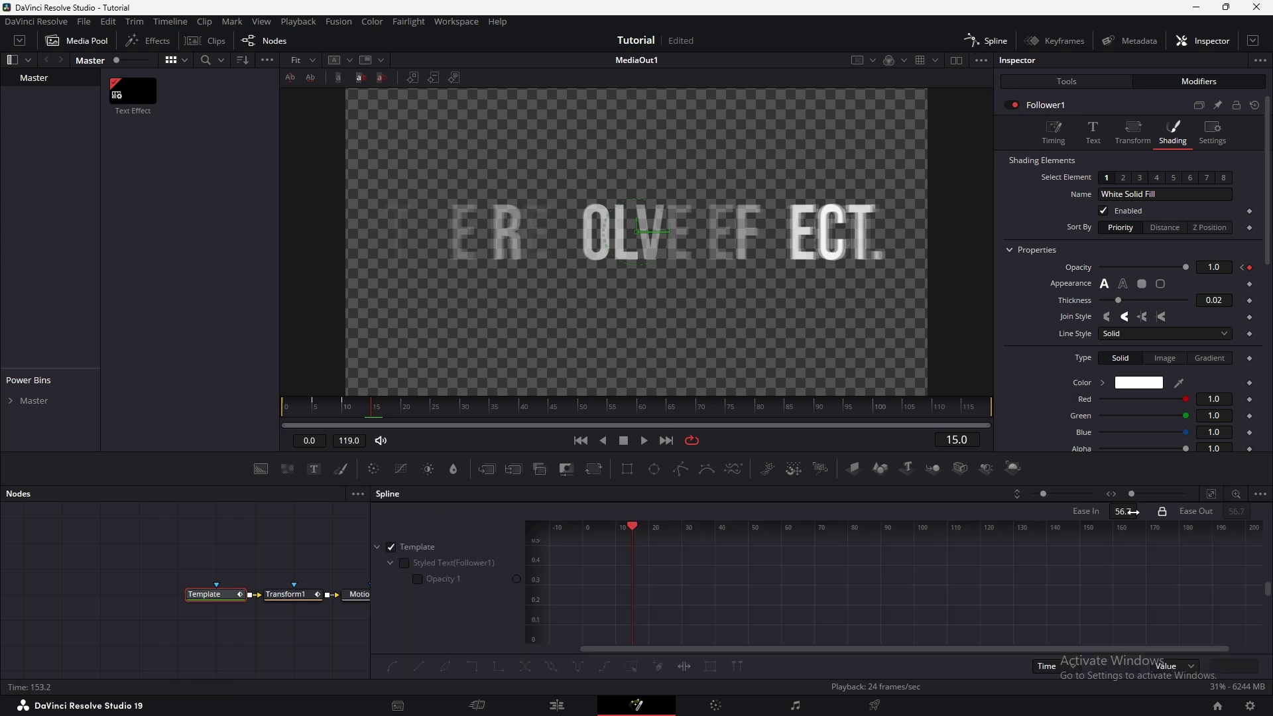
Ease the Opacity keyframes to 59.2 in the Spline editor and play back the flicker.
{"action": "left_click", "coordinate": [397, 548]}
{"action": "left_click", "coordinate": [1211, 494]}
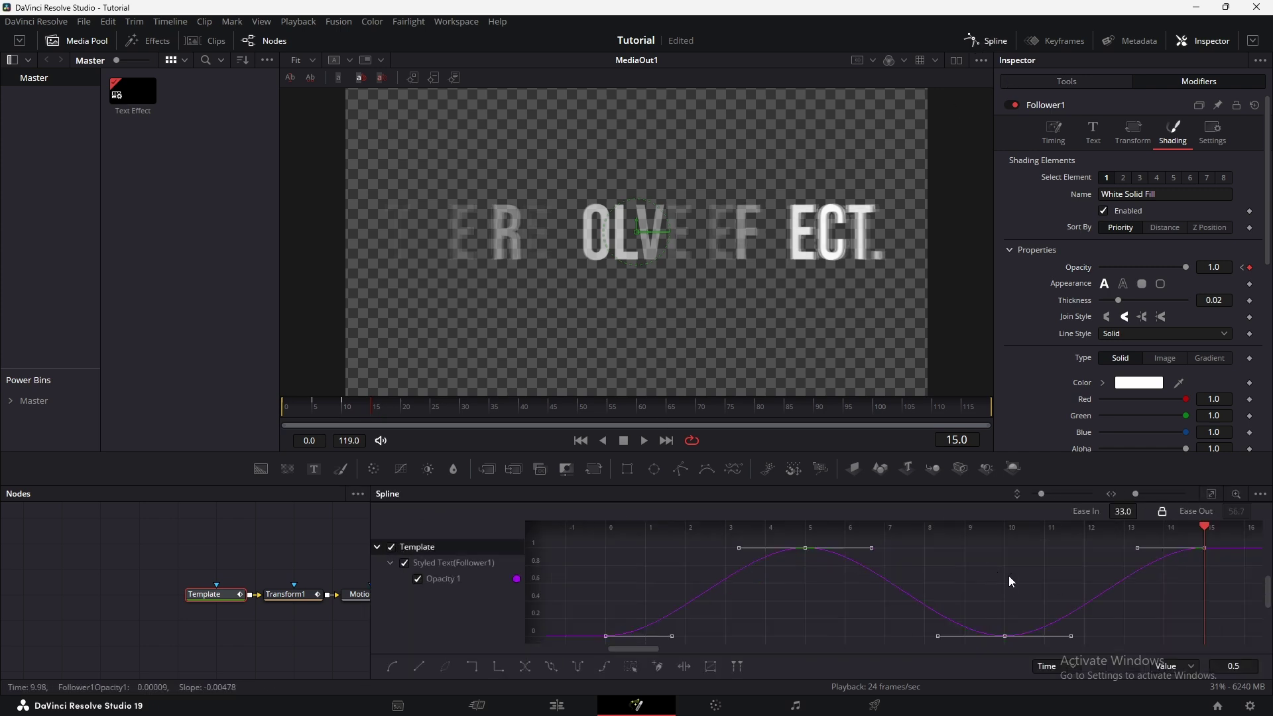
{"action": "left_click_drag", "start_coordinate": [1122, 511], "coordinate": [1127, 512]}
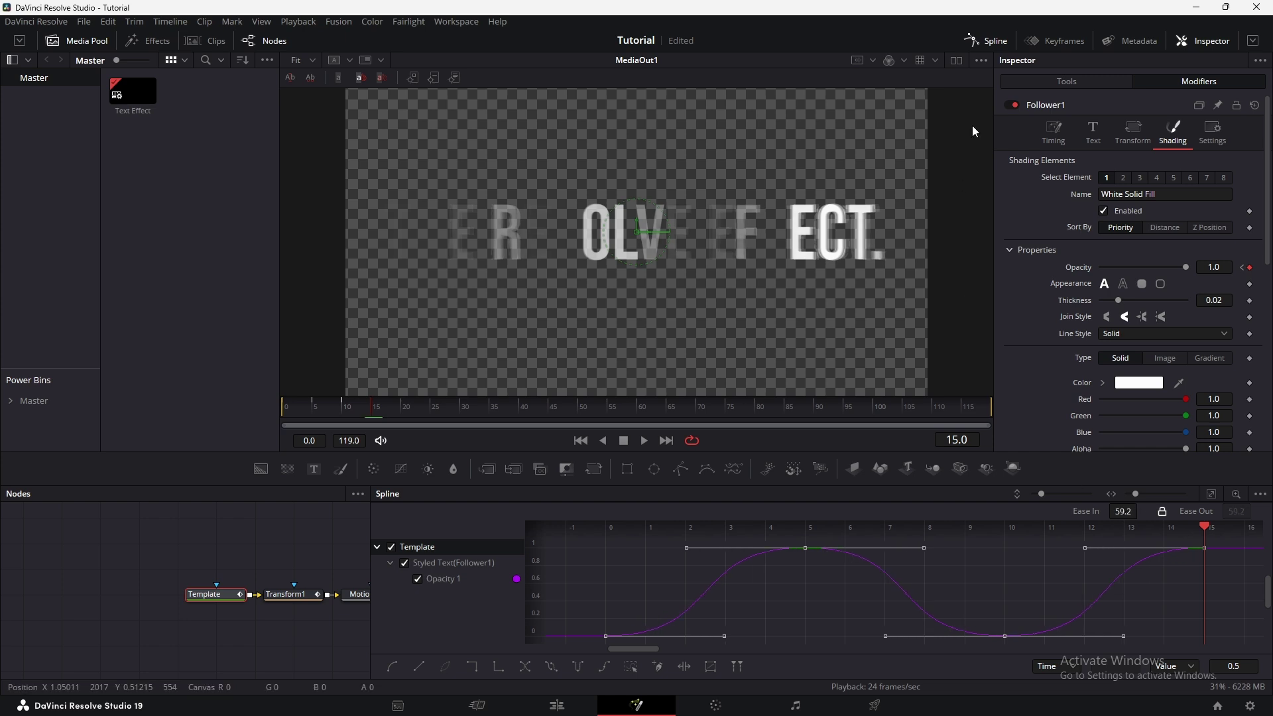
{"action": "left_click", "coordinate": [979, 42]}
{"action": "key", "text": "space"}
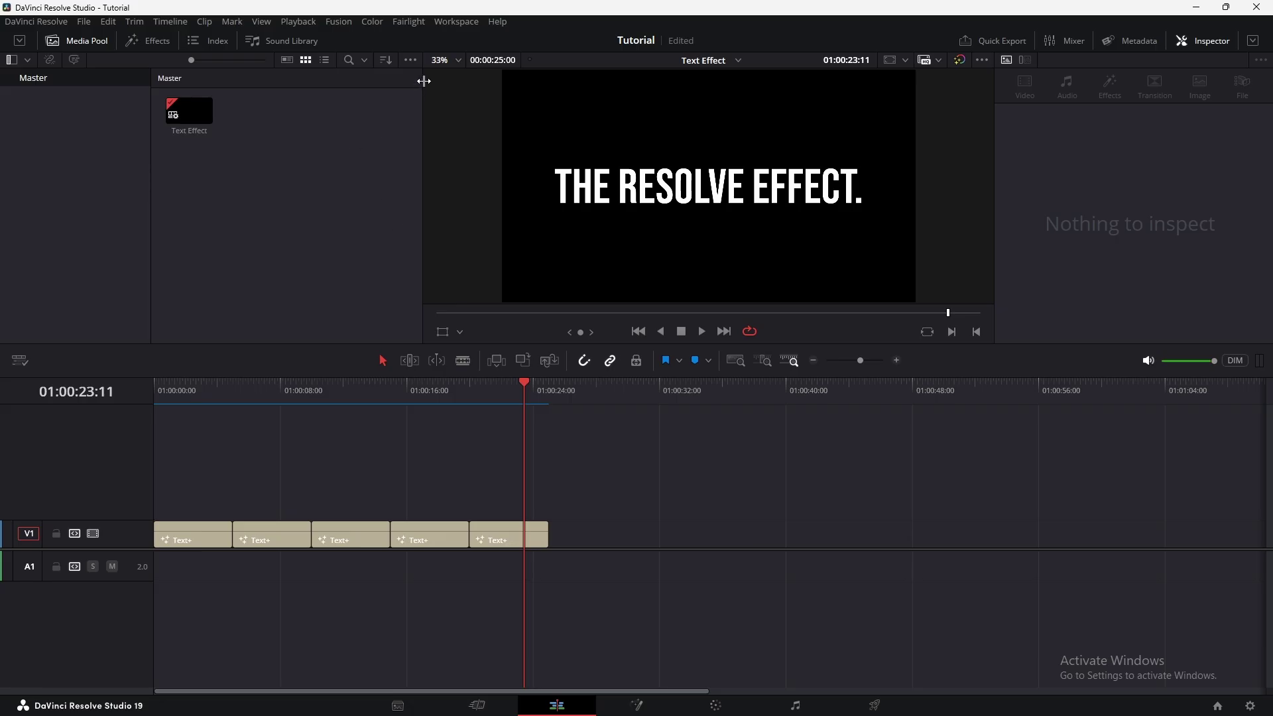
Show Power Bins and create a new bin named 'text' under Master.
{"action": "left_click", "coordinate": [411, 60]}
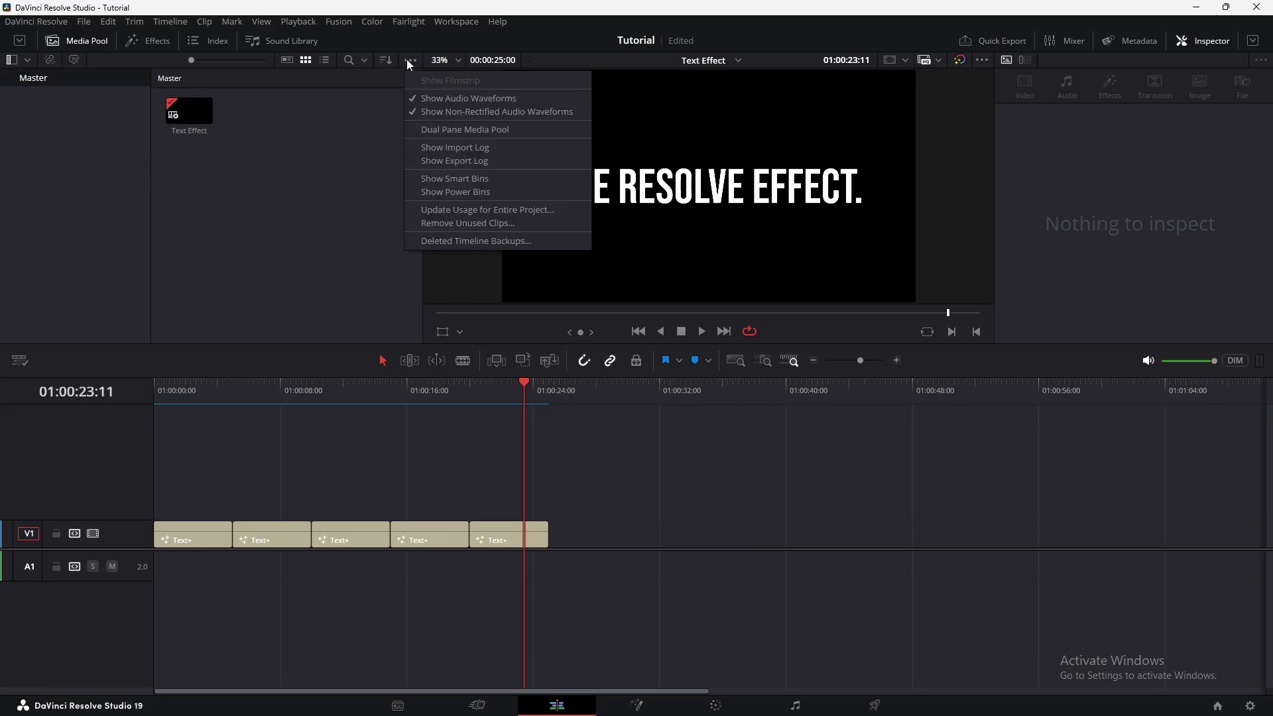
{"action": "left_click", "coordinate": [432, 196]}
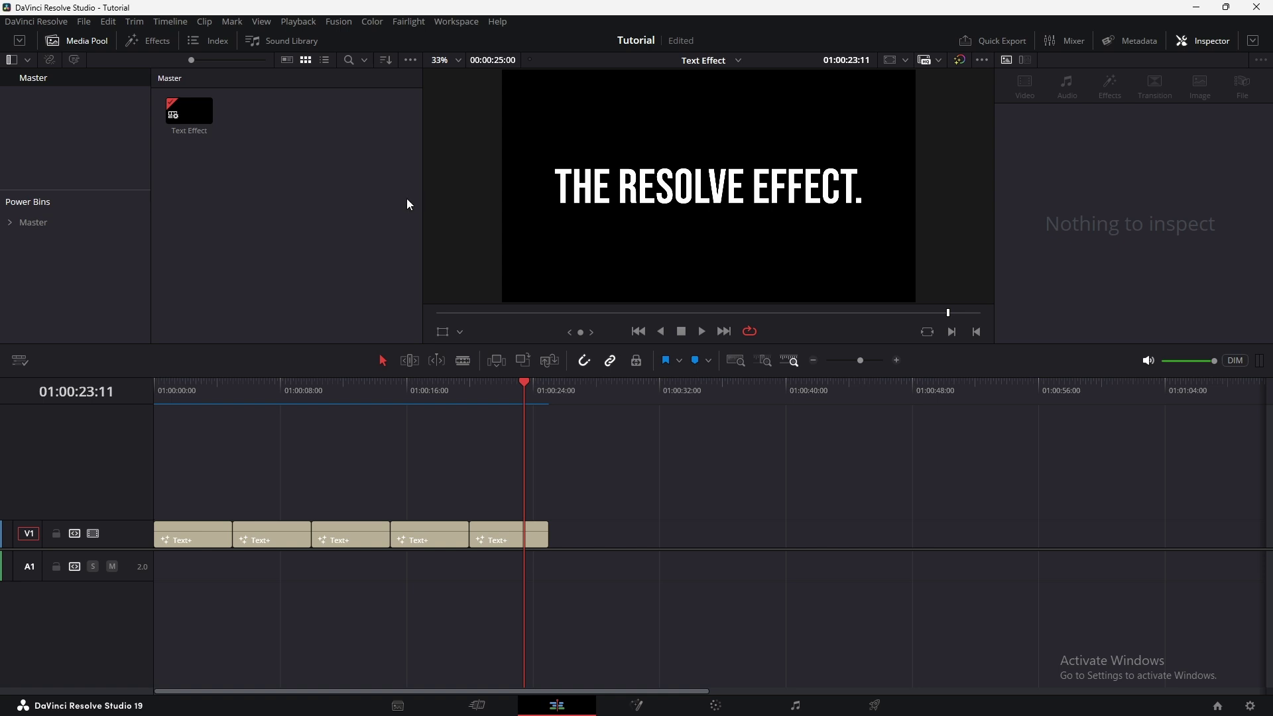
{"action": "left_click", "coordinate": [40, 226]}
{"action": "right_click", "coordinate": [207, 259]}
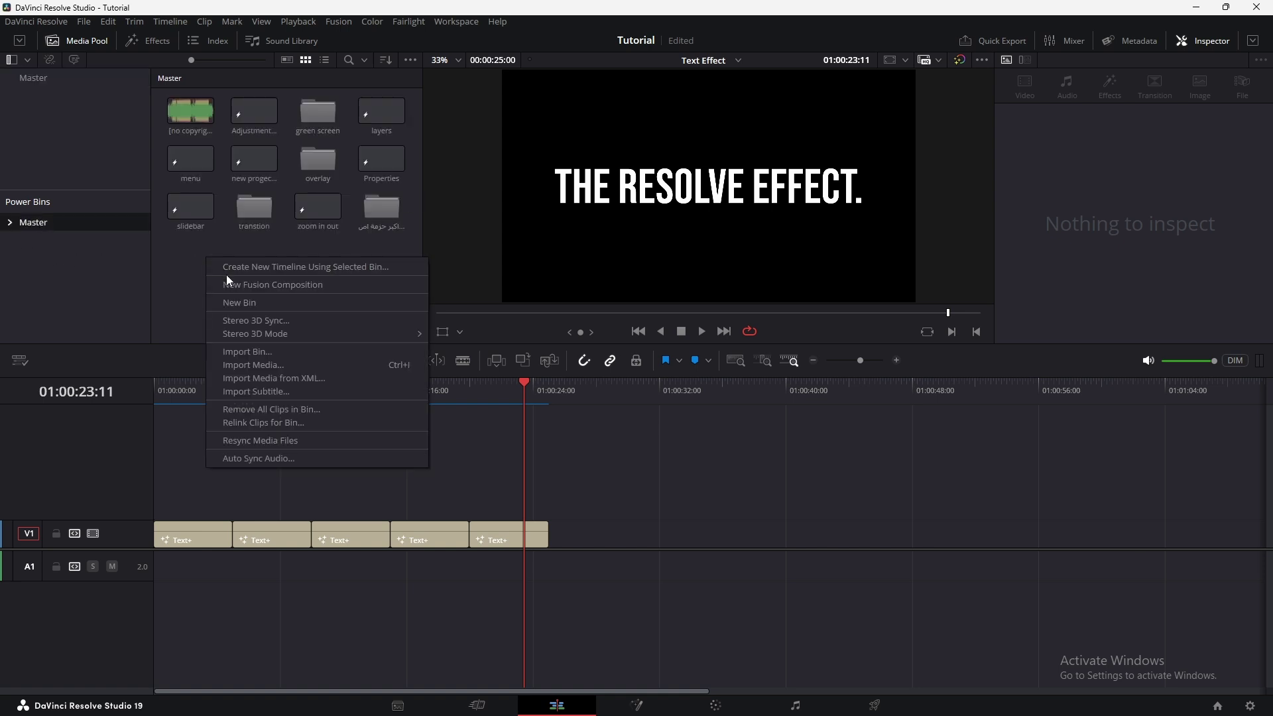
{"action": "left_click", "coordinate": [244, 304]}
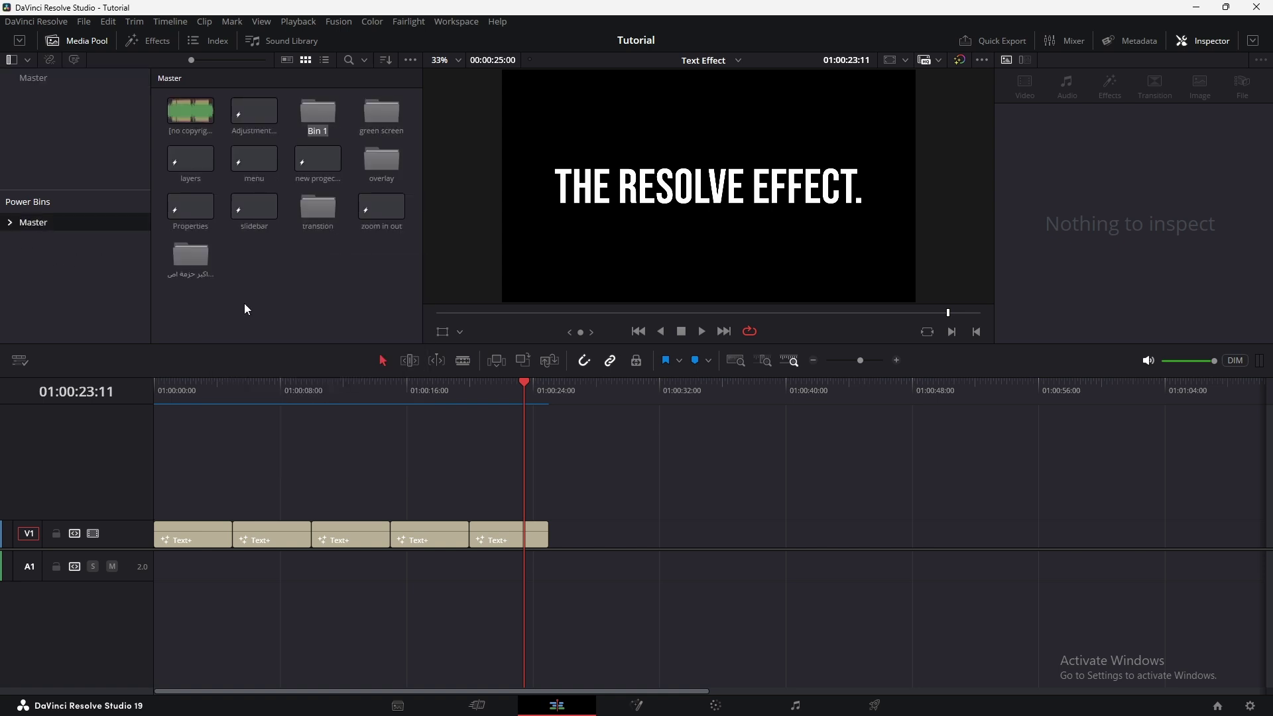
{"action": "type", "text": "text"}
{"action": "key", "text": "Return"}
Drag the five Text+ titles into the 'text' bin and place one back on V1 near 01:00:30.
{"action": "double_click", "coordinate": [316, 121]}
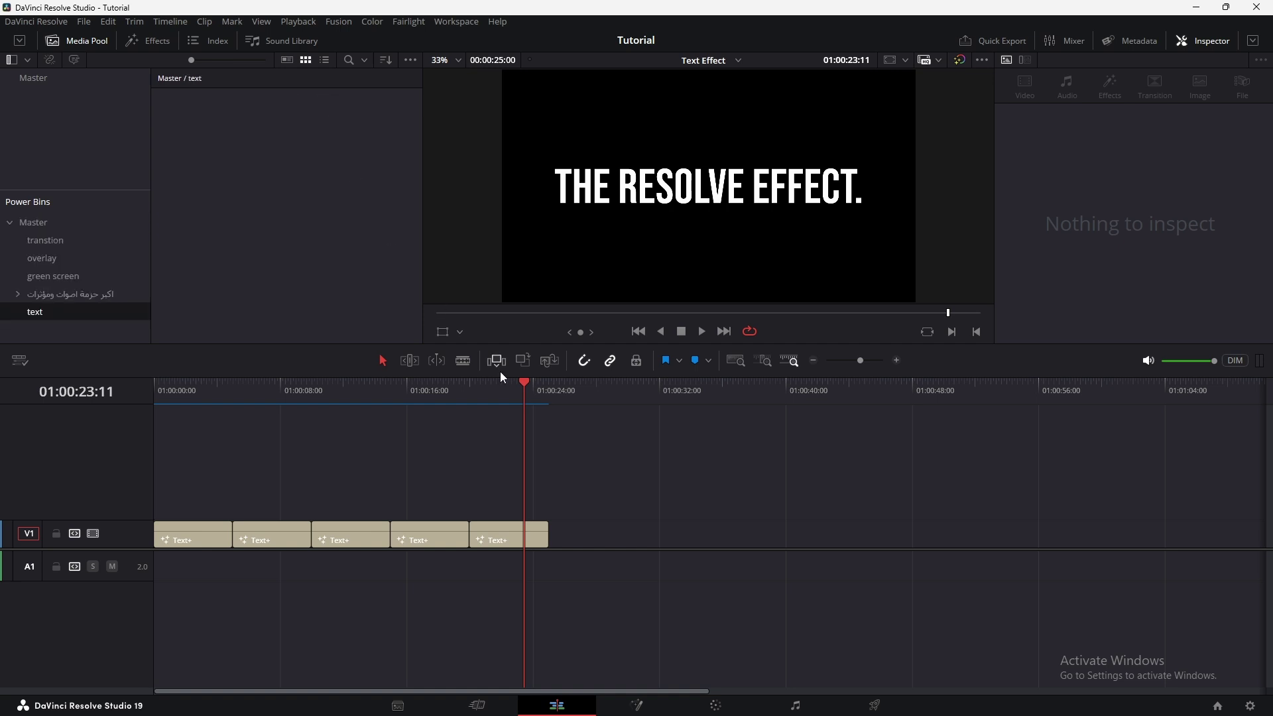
{"action": "left_click_drag", "start_coordinate": [613, 472], "coordinate": [250, 189]}
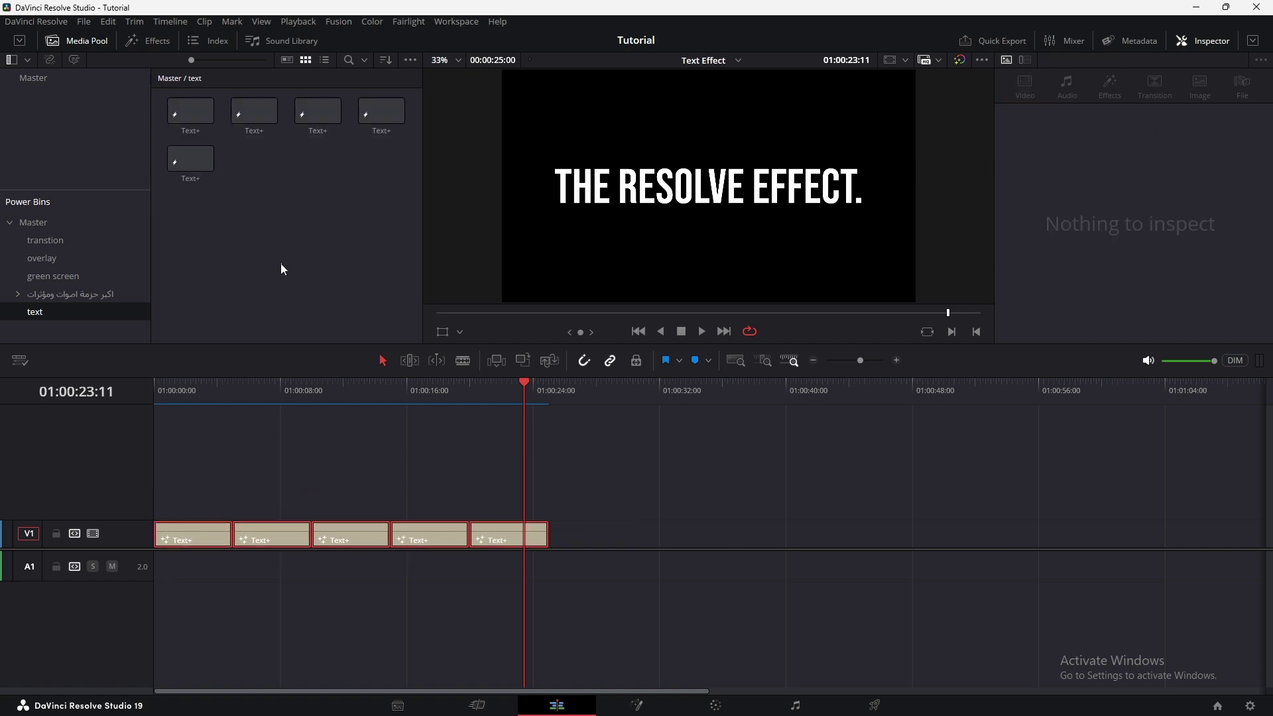
{"action": "left_click", "coordinate": [681, 532]}
{"action": "left_click_drag", "start_coordinate": [317, 113], "coordinate": [646, 530]}
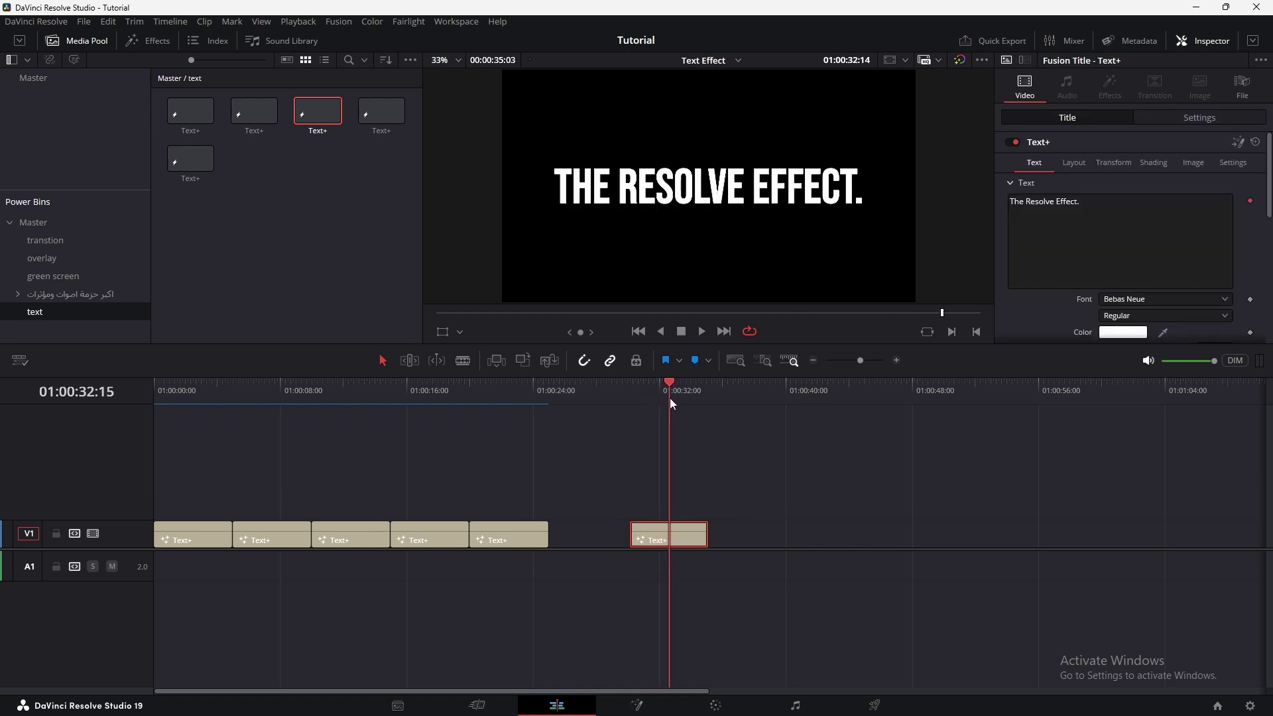